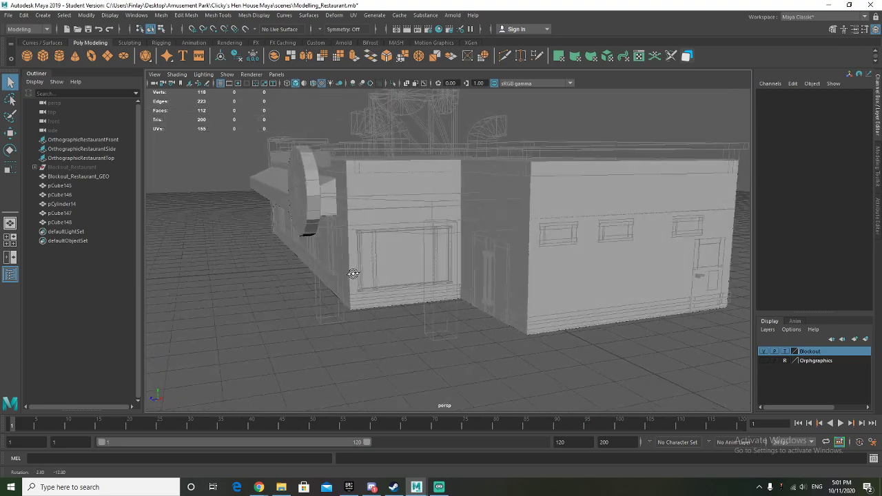
Create a polygon cube and raise it about 263 units above the origin
{"action": "left_click", "coordinate": [429, 219]}
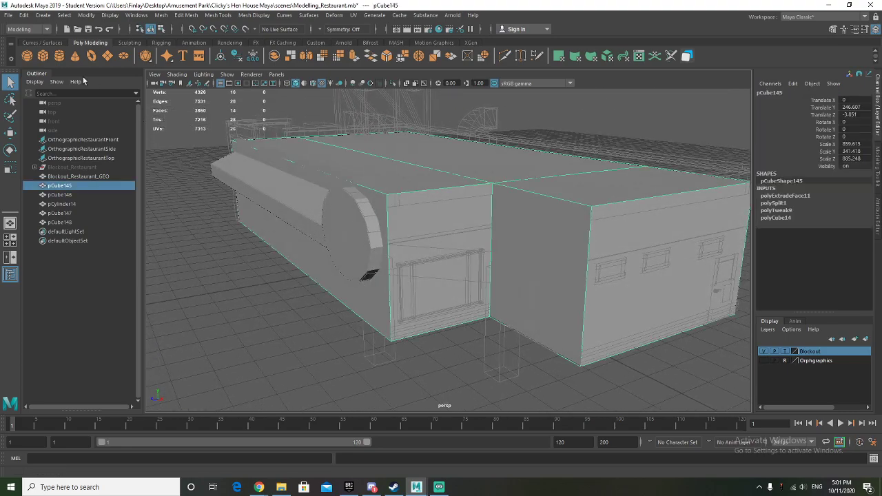
{"action": "left_click", "coordinate": [43, 56]}
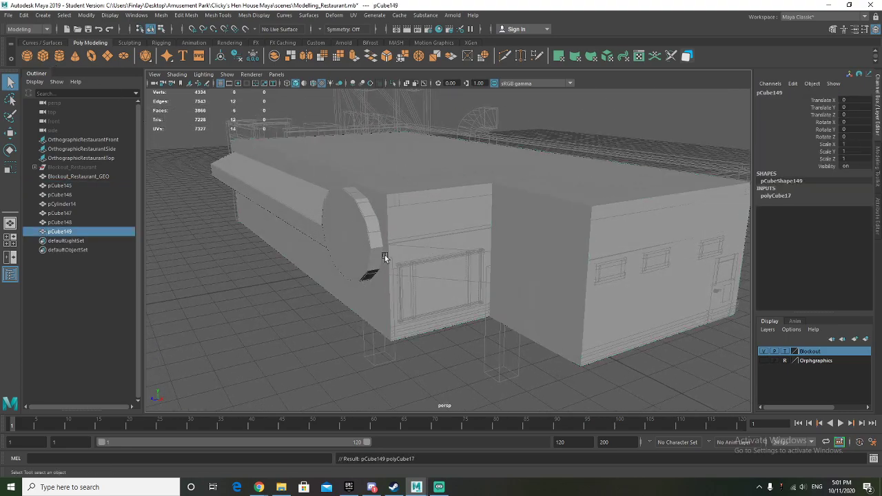
{"action": "key", "text": "w"}
{"action": "left_click_drag", "start_coordinate": [411, 210], "coordinate": [411, 163]}
Using the orthographic views, move the cube near the restaurant's corner entrance, at about X 792, Y 290, Z 296
{"action": "key", "text": "space"}
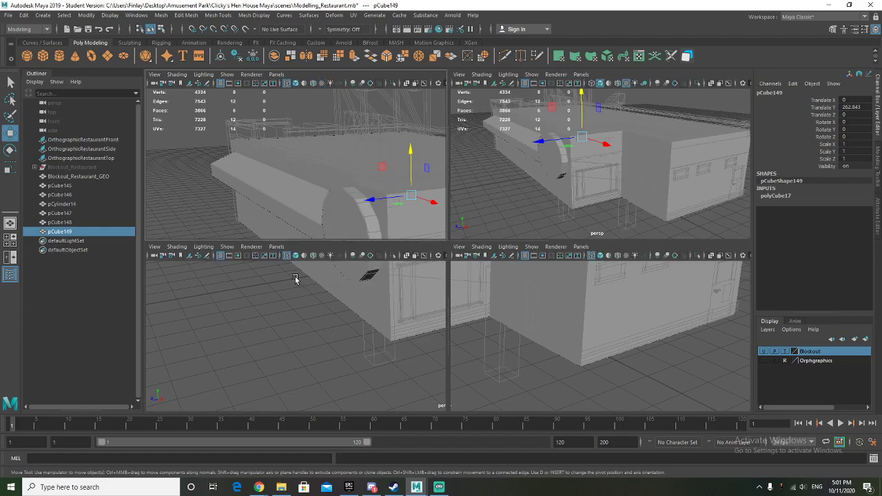
{"action": "scroll", "coordinate": [326, 331], "scroll_direction": "down", "scroll_amount": 10}
{"action": "scroll", "coordinate": [588, 315], "scroll_direction": "down", "scroll_amount": 3}
{"action": "scroll", "coordinate": [268, 153], "scroll_direction": "up", "scroll_amount": 5}
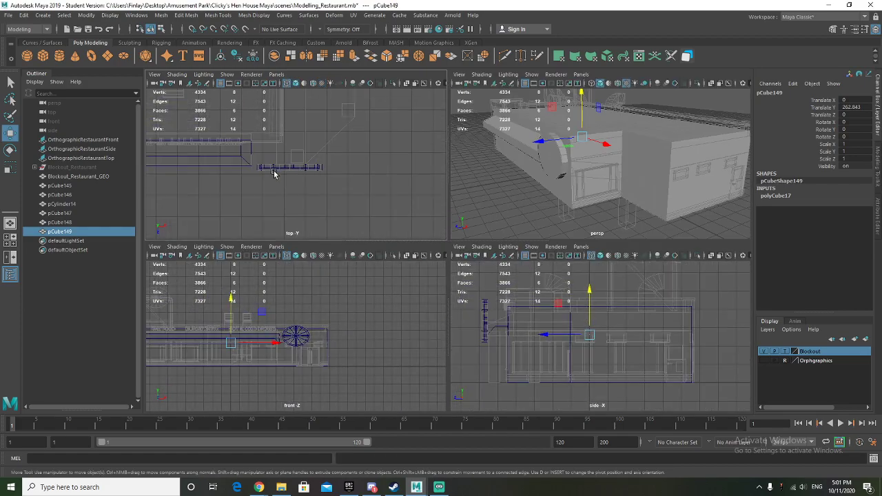
{"action": "left_click_drag", "start_coordinate": [258, 145], "coordinate": [330, 171]}
{"action": "left_click_drag", "start_coordinate": [534, 301], "coordinate": [538, 293]}
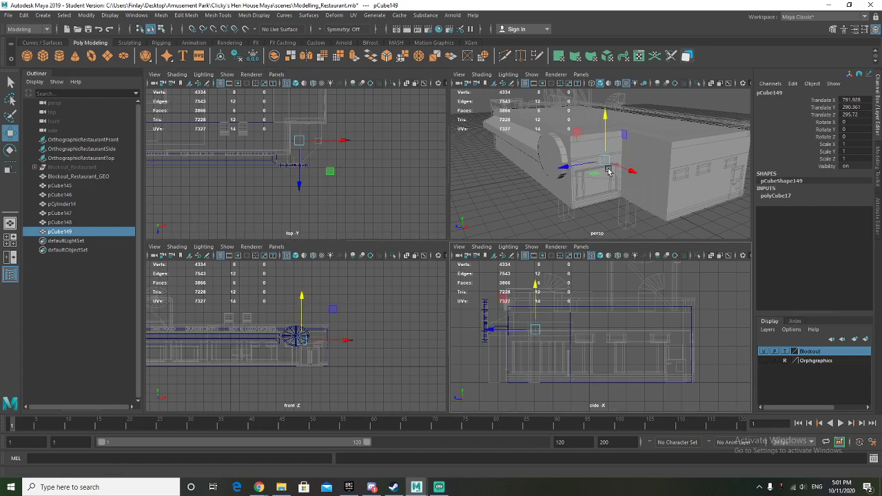
Scale the cube up uniformly to about 83 units
{"action": "key", "text": "f"}
{"action": "scroll", "coordinate": [605, 174], "scroll_direction": "down", "scroll_amount": 15}
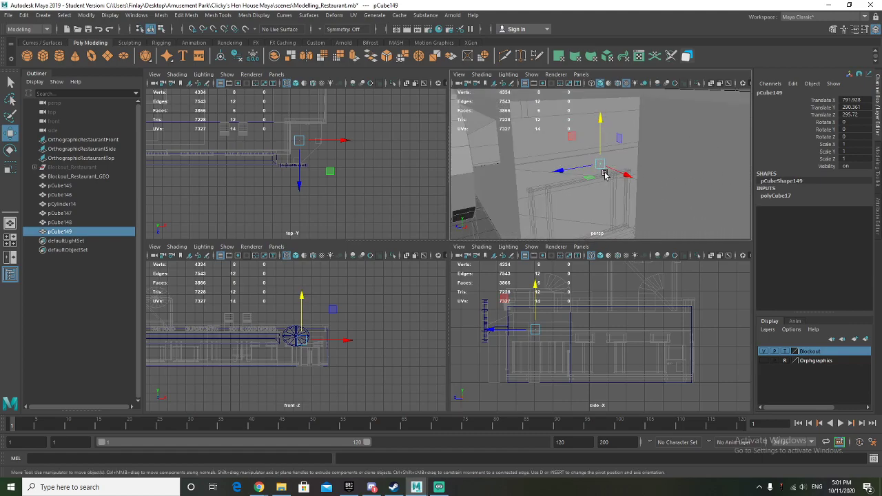
{"action": "key", "text": "r"}
{"action": "scroll", "coordinate": [605, 173], "scroll_direction": "up", "scroll_amount": 8}
{"action": "left_click_drag", "start_coordinate": [600, 166], "coordinate": [620, 168]}
{"action": "scroll", "coordinate": [524, 342], "scroll_direction": "up", "scroll_amount": 5}
{"action": "key", "text": "f"}
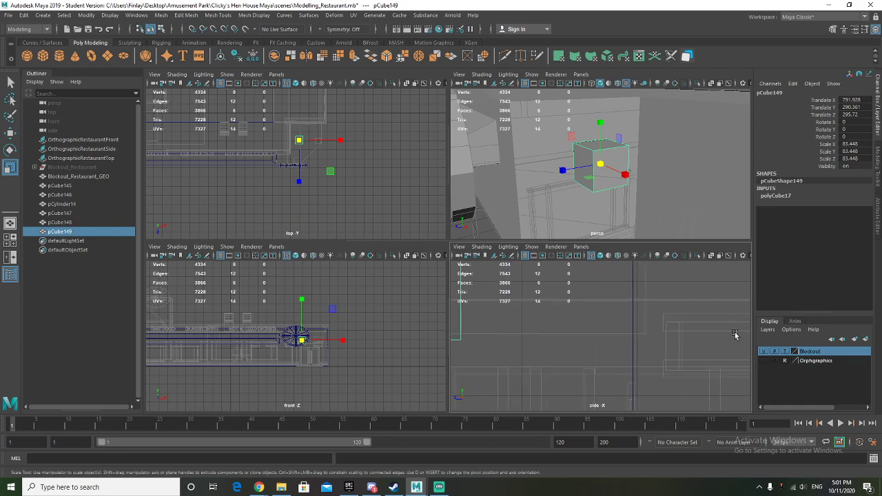
Reduce the cube's height to about 73 units and move it to about Y 292, Z 222
{"action": "key", "text": "w"}
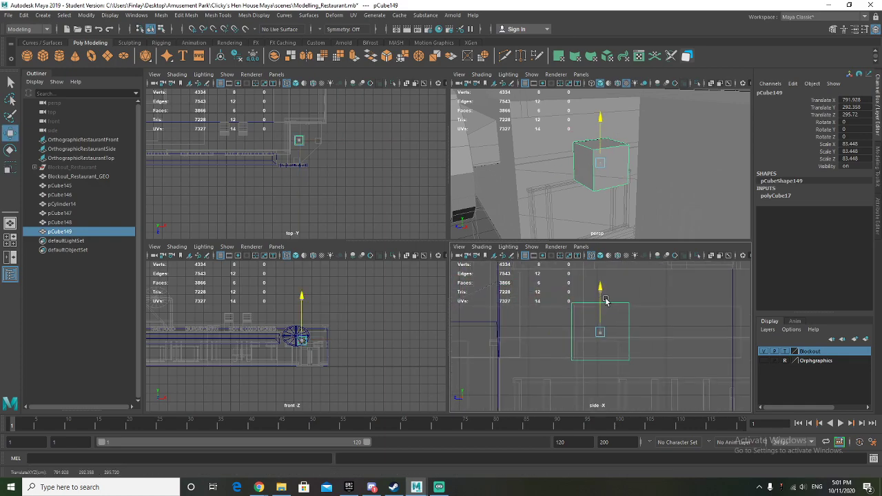
{"action": "key", "text": "r"}
{"action": "left_click_drag", "start_coordinate": [600, 293], "coordinate": [604, 302]}
{"action": "key", "text": "w"}
{"action": "scroll", "coordinate": [602, 335], "scroll_direction": "down", "scroll_amount": 3}
{"action": "left_click_drag", "start_coordinate": [557, 333], "coordinate": [595, 335]}
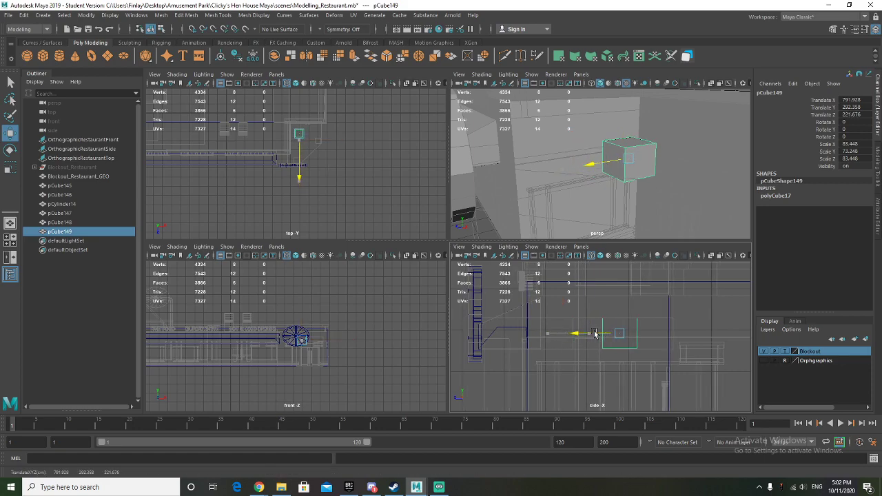
Set the cube's height subdivisions to 2
{"action": "left_click", "coordinate": [879, 160]}
{"action": "left_click", "coordinate": [879, 120]}
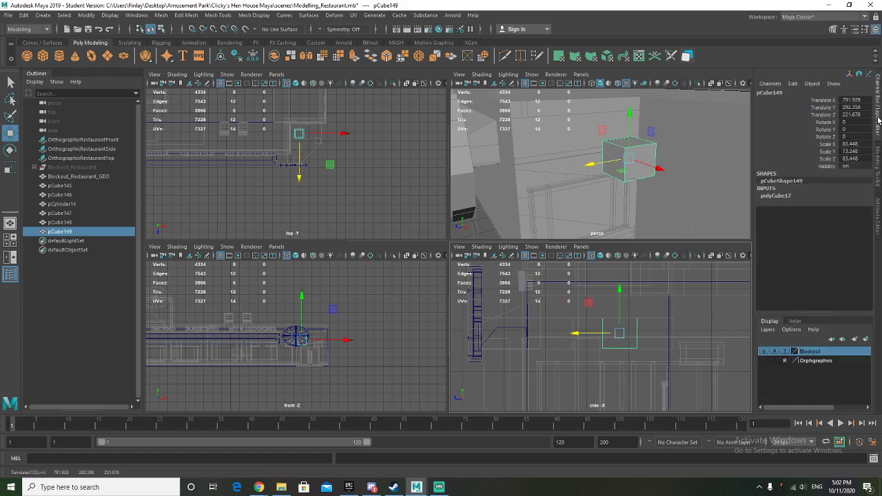
{"action": "left_click", "coordinate": [877, 225]}
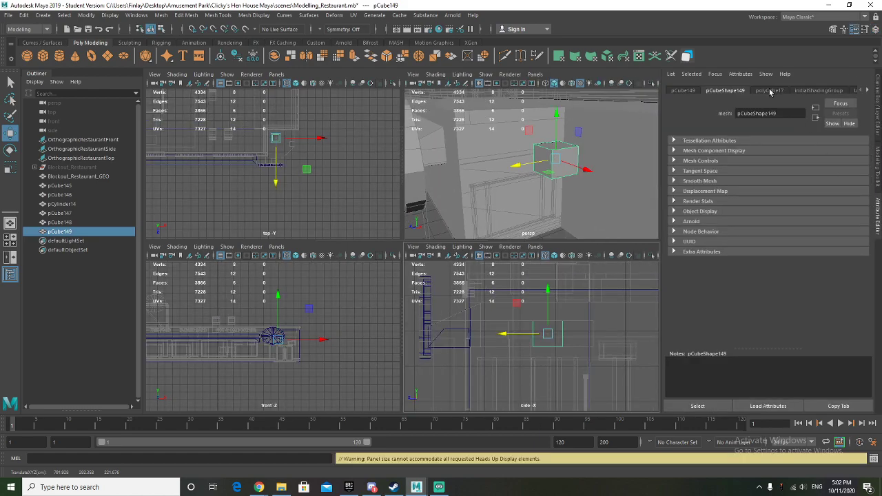
{"action": "left_click", "coordinate": [769, 90]}
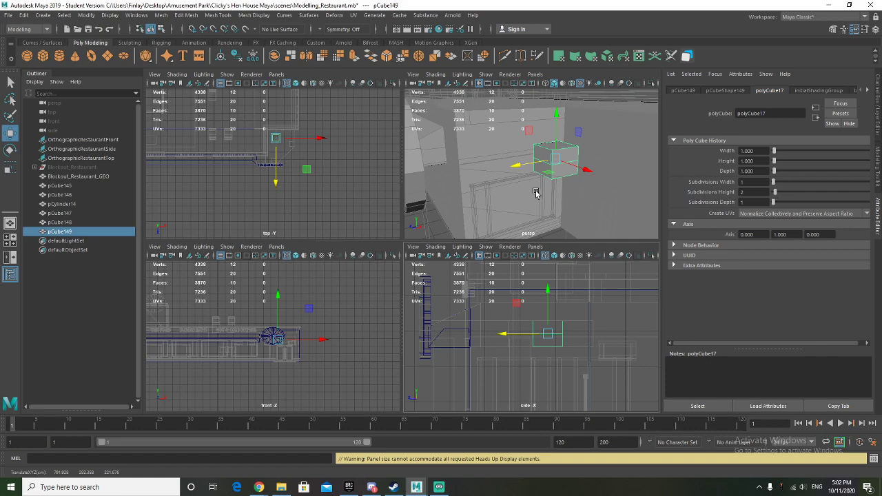
{"action": "left_click_drag", "start_coordinate": [536, 192], "coordinate": [537, 192], "text": "alt"}
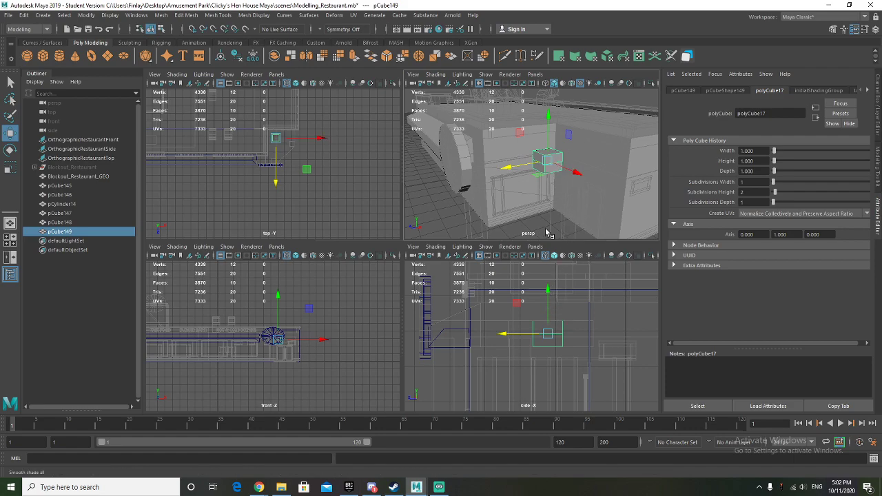
Stretch the cube into a canopy slab over the entrance, about 325 units in X and 256 in Z
{"action": "key", "text": "r"}
{"action": "left_click_drag", "start_coordinate": [524, 165], "coordinate": [675, 162]}
{"action": "key", "text": "w"}
{"action": "left_click_drag", "start_coordinate": [572, 154], "coordinate": [597, 152]}
{"action": "key", "text": "r"}
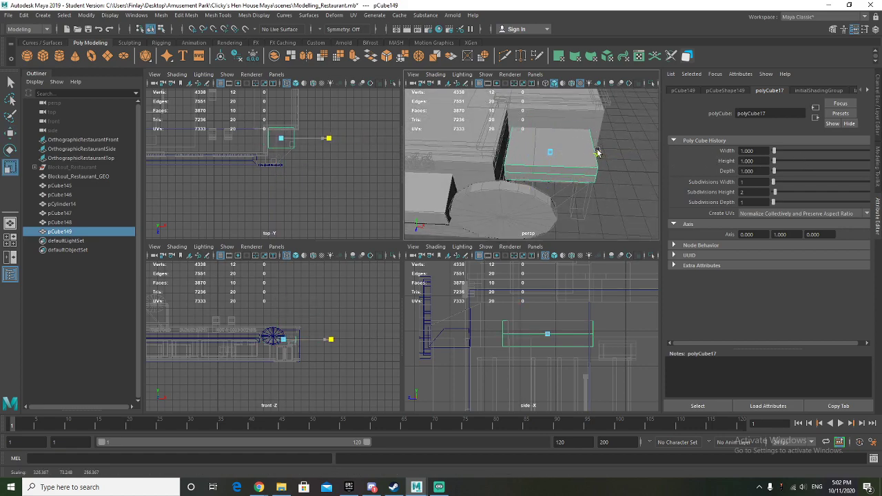
Align the canopy slab with the building walls and set its width subdivisions to 2
{"action": "key", "text": "w"}
{"action": "left_click", "coordinate": [590, 153]}
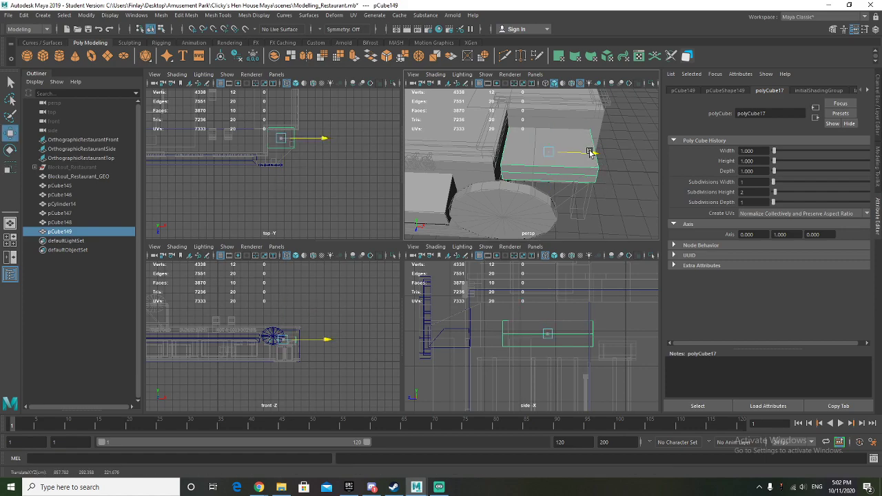
{"action": "left_click_drag", "start_coordinate": [577, 173], "coordinate": [480, 187], "text": "alt"}
{"action": "mouse_move", "coordinate": [530, 173]}
{"action": "left_mouse_down"}
{"action": "mouse_move", "coordinate": [512, 172]}
{"action": "mouse_move", "coordinate": [522, 195]}
{"action": "mouse_move", "coordinate": [535, 188]}
{"action": "left_mouse_up"}
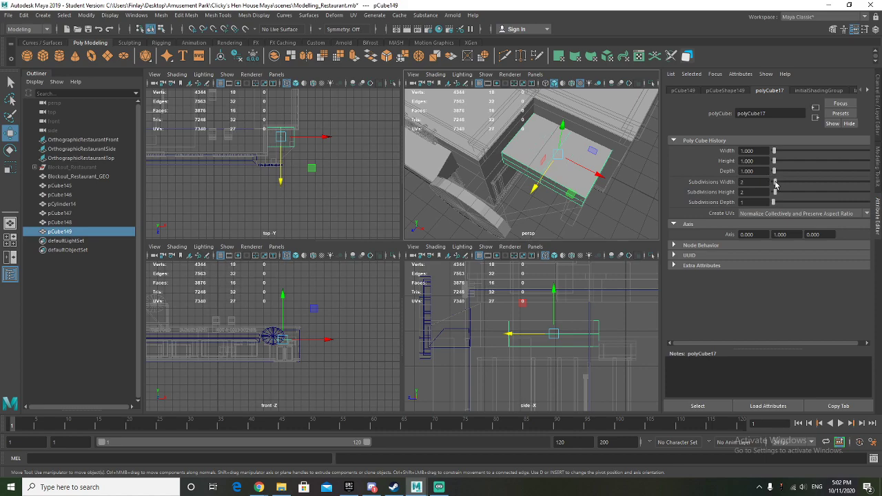
Move the canopy's middle lengthwise edge loop closer to the building's side wall
{"action": "right_click_drag", "start_coordinate": [555, 172], "coordinate": [554, 162]}
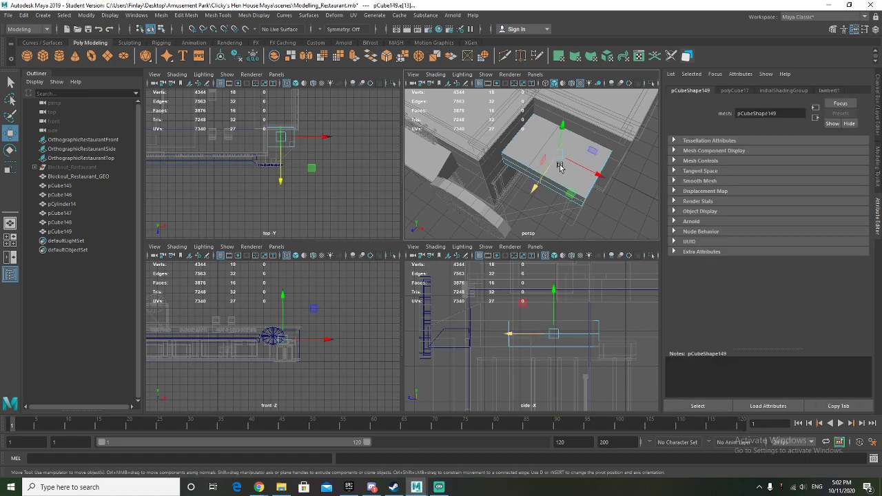
{"action": "left_click_drag", "start_coordinate": [595, 172], "coordinate": [613, 186]}
{"action": "left_click_drag", "start_coordinate": [577, 142], "coordinate": [521, 154]}
Pull the canopy's inner front faces forward to the round sign, giving the outer corner a diagonal edge
{"action": "right_click_drag", "start_coordinate": [517, 153], "coordinate": [515, 178]}
{"action": "left_click", "coordinate": [511, 168]}
{"action": "key", "text": "q"}
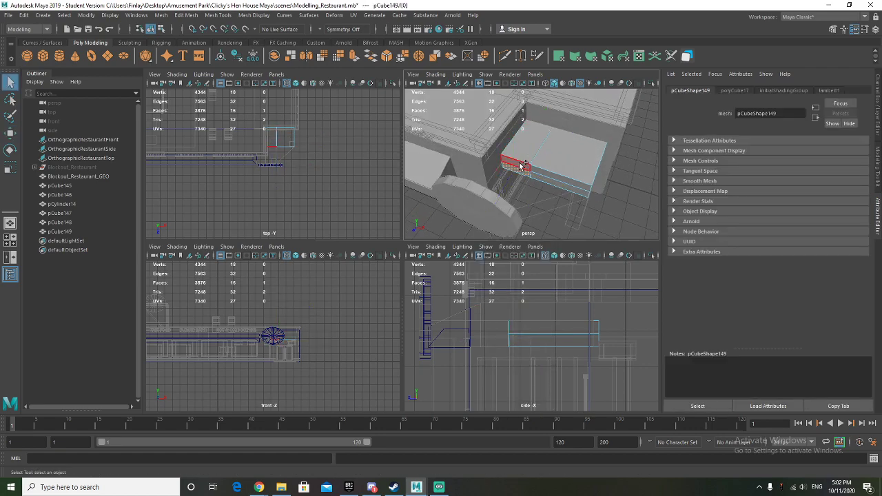
{"action": "key", "text": "w"}
{"action": "left_click_drag", "start_coordinate": [519, 169], "coordinate": [455, 243]}
Lower the horizontal middle edge loop around the canopy's sides close to its bottom edge
{"action": "left_click_drag", "start_coordinate": [525, 178], "coordinate": [427, 164], "text": "alt"}
{"action": "left_click_drag", "start_coordinate": [505, 190], "coordinate": [514, 167], "text": "alt"}
{"action": "right_click_drag", "start_coordinate": [514, 157], "coordinate": [518, 136]}
{"action": "key", "text": "q"}
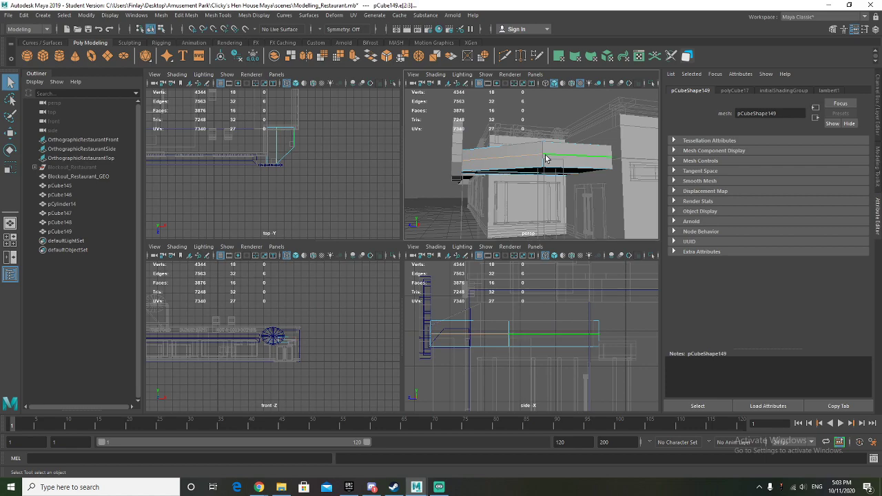
{"action": "key", "text": "w"}
{"action": "left_click_drag", "start_coordinate": [532, 120], "coordinate": [531, 127]}
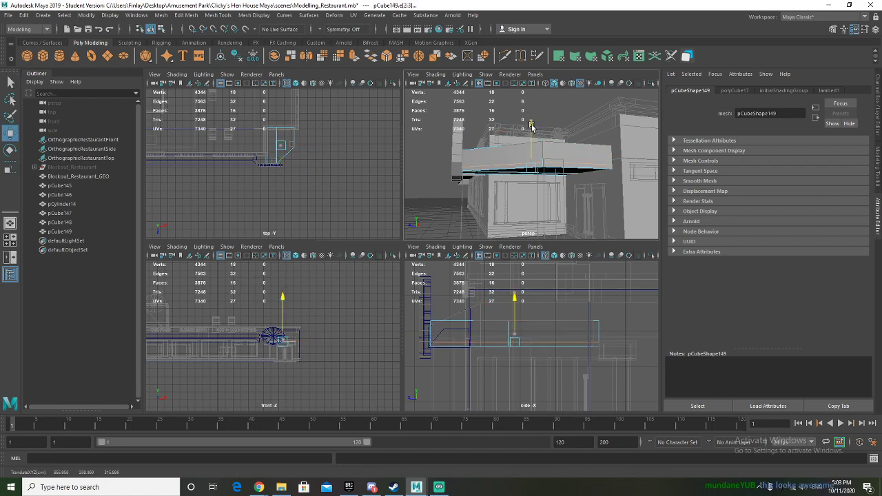
Scale the canopy's underside faces inward to slant its lower rim, and return to object selection
{"action": "scroll", "coordinate": [505, 180], "scroll_direction": "up", "scroll_amount": 5}
{"action": "left_click_drag", "start_coordinate": [512, 210], "coordinate": [517, 183], "text": "alt"}
{"action": "scroll", "coordinate": [518, 182], "scroll_direction": "down", "scroll_amount": 2}
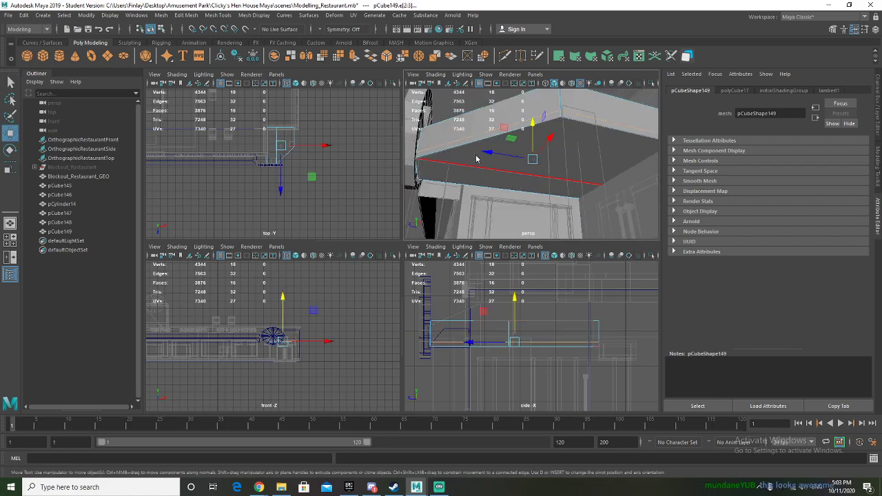
{"action": "right_click_drag", "start_coordinate": [475, 158], "coordinate": [475, 176]}
{"action": "left_click", "coordinate": [480, 182]}
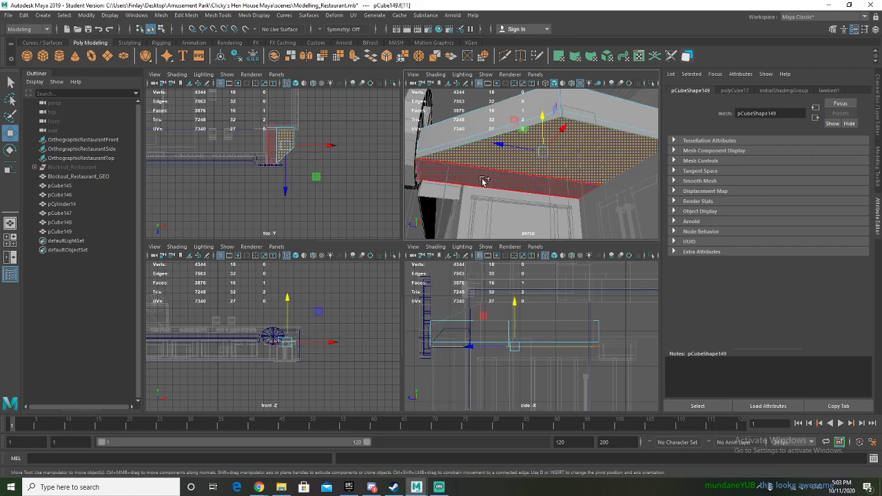
{"action": "key", "text": "r"}
{"action": "left_click_drag", "start_coordinate": [542, 168], "coordinate": [530, 165]}
{"action": "left_click_drag", "start_coordinate": [530, 165], "coordinate": [534, 208], "text": "alt"}
{"action": "right_click_drag", "start_coordinate": [472, 156], "coordinate": [520, 128]}
{"action": "scroll", "coordinate": [562, 183], "scroll_direction": "down", "scroll_amount": 10}
{"action": "scroll", "coordinate": [598, 143], "scroll_direction": "up", "scroll_amount": 7}
{"action": "scroll", "coordinate": [574, 109], "scroll_direction": "down", "scroll_amount": 5}
{"action": "left_click", "coordinate": [575, 108]}
Isolate the canopy in the perspective view
{"action": "scroll", "coordinate": [558, 174], "scroll_direction": "up", "scroll_amount": 8}
{"action": "left_click_drag", "start_coordinate": [566, 206], "coordinate": [544, 188], "text": "alt"}
{"action": "left_click", "coordinate": [567, 154]}
{"action": "key", "text": "ctrl+1"}
Delete the canopy's two main back faces against the building and show the whole scene again
{"action": "right_click_drag", "start_coordinate": [547, 189], "coordinate": [548, 207]}
{"action": "left_click", "coordinate": [550, 216]}
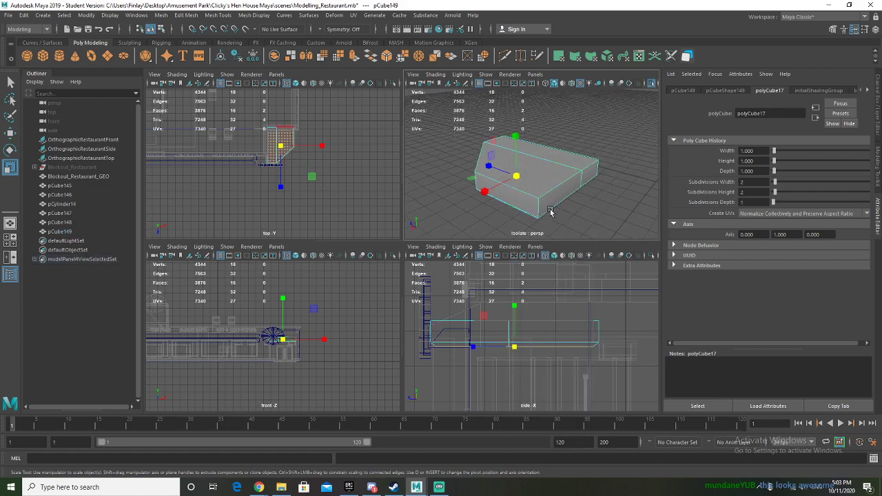
{"action": "left_click", "coordinate": [564, 195]}
{"action": "left_click", "coordinate": [591, 176], "text": "shift"}
{"action": "key", "text": "q"}
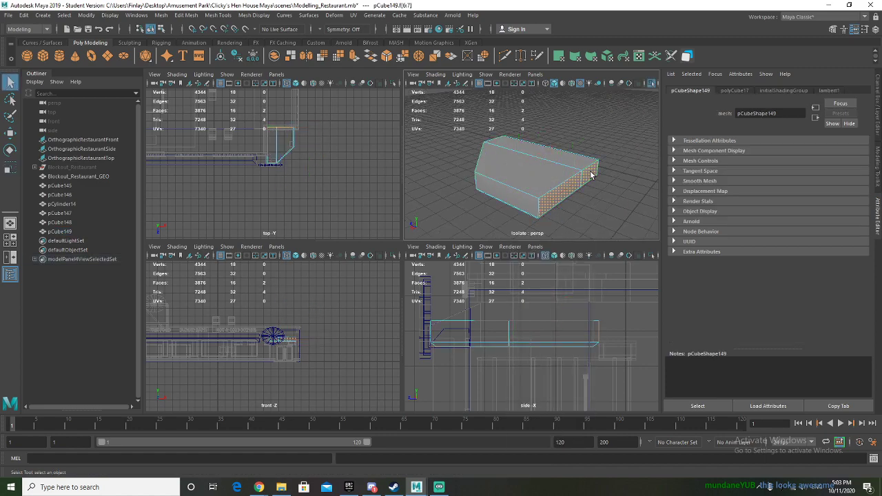
{"action": "key", "text": "Delete"}
{"action": "right_click_drag", "start_coordinate": [508, 175], "coordinate": [522, 165]}
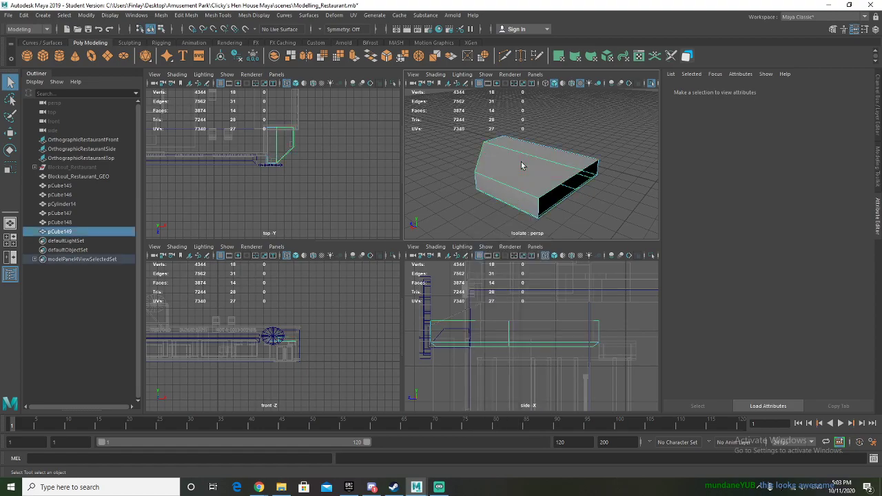
{"action": "key", "text": "ctrl+1"}
Examine the canopy from several angles where it meets the building wall and the round sign
{"action": "left_click_drag", "start_coordinate": [510, 201], "coordinate": [597, 174], "text": "alt"}
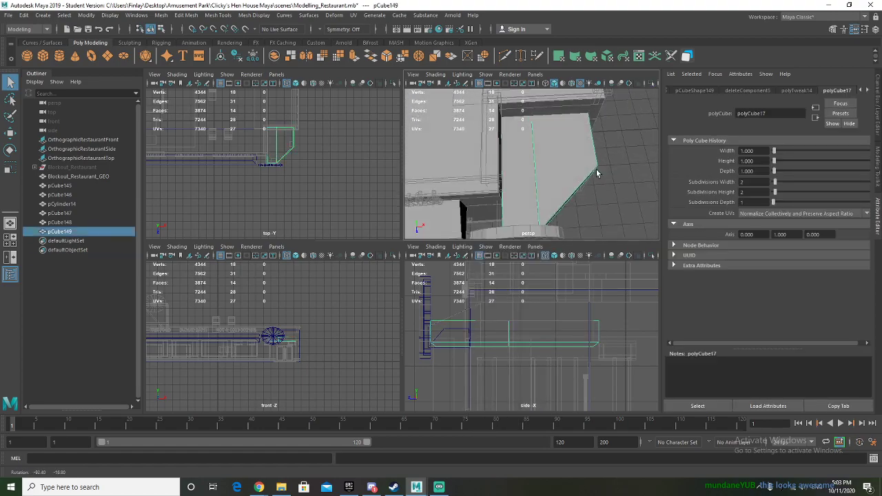
{"action": "left_click_drag", "start_coordinate": [544, 171], "coordinate": [499, 172], "text": "alt"}
{"action": "scroll", "coordinate": [533, 156], "scroll_direction": "up", "scroll_amount": 4}
{"action": "scroll", "coordinate": [555, 136], "scroll_direction": "up", "scroll_amount": 3}
{"action": "scroll", "coordinate": [555, 136], "scroll_direction": "down", "scroll_amount": 3}
{"action": "right_click_drag", "start_coordinate": [499, 171], "coordinate": [501, 193]}
{"action": "left_click_drag", "start_coordinate": [503, 192], "coordinate": [516, 169], "text": "alt"}
{"action": "left_click", "coordinate": [582, 203]}
{"action": "key", "text": "w"}
{"action": "right_click_drag", "start_coordinate": [501, 140], "coordinate": [526, 125]}
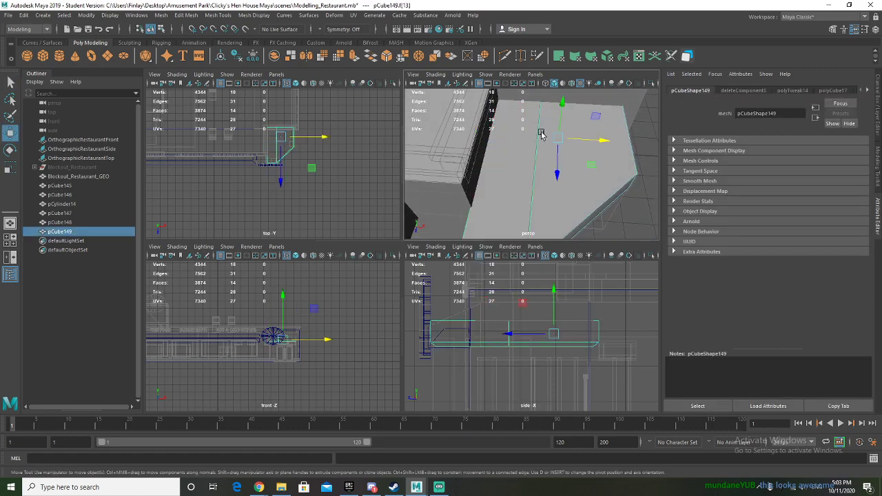
{"action": "scroll", "coordinate": [528, 127], "scroll_direction": "down", "scroll_amount": 3}
{"action": "left_click", "coordinate": [634, 215]}
{"action": "mouse_move", "coordinate": [618, 209]}
{"action": "left_mouse_down", "text": "alt"}
{"action": "mouse_move", "coordinate": [573, 232]}
{"action": "mouse_move", "coordinate": [622, 197]}
{"action": "left_mouse_up", "text": "alt"}
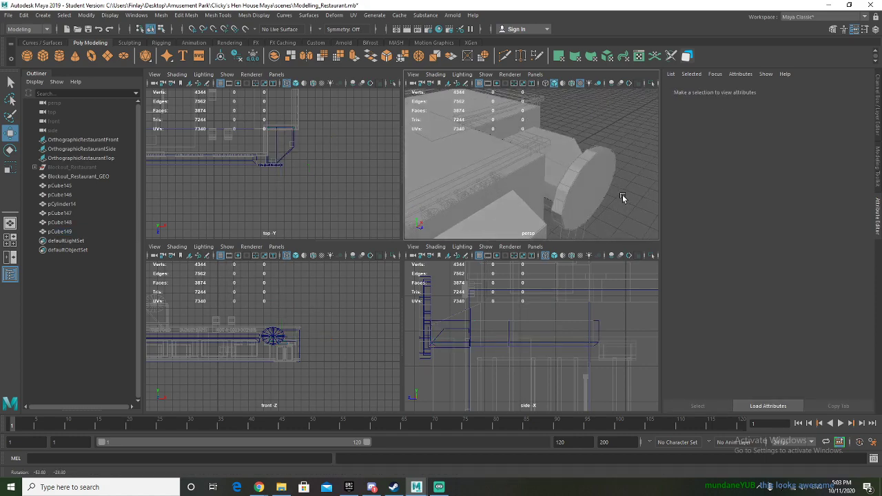
Move the two canopy side faces next to the building slightly toward the wall
{"action": "scroll", "coordinate": [599, 181], "scroll_direction": "up", "scroll_amount": 5}
{"action": "left_click_drag", "start_coordinate": [556, 202], "coordinate": [546, 159], "text": "alt"}
{"action": "right_click_drag", "start_coordinate": [538, 145], "coordinate": [541, 168]}
{"action": "left_click", "coordinate": [543, 151]}
{"action": "left_click", "coordinate": [547, 160]}
{"action": "left_click", "coordinate": [541, 143], "text": "shift"}
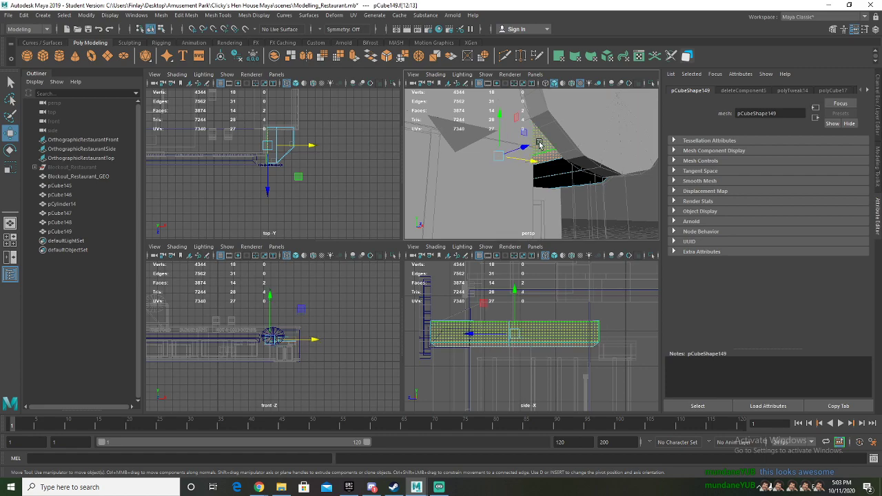
{"action": "left_click_drag", "start_coordinate": [527, 160], "coordinate": [524, 160]}
{"action": "mouse_move", "coordinate": [525, 159]}
{"action": "left_mouse_down", "text": "alt"}
{"action": "mouse_move", "coordinate": [518, 227]}
{"action": "mouse_move", "coordinate": [510, 208]}
{"action": "mouse_move", "coordinate": [530, 197]}
{"action": "mouse_move", "coordinate": [521, 172]}
{"action": "left_mouse_up", "text": "alt"}
{"action": "left_click_drag", "start_coordinate": [582, 195], "coordinate": [530, 166], "text": "alt"}
{"action": "right_click_drag", "start_coordinate": [532, 164], "coordinate": [579, 150]}
{"action": "scroll", "coordinate": [582, 150], "scroll_direction": "down", "scroll_amount": 5}
{"action": "left_click", "coordinate": [606, 204]}
Create another polygon cube and move it to the ground beneath the round sign
{"action": "left_click_drag", "start_coordinate": [604, 234], "coordinate": [575, 219], "text": "alt"}
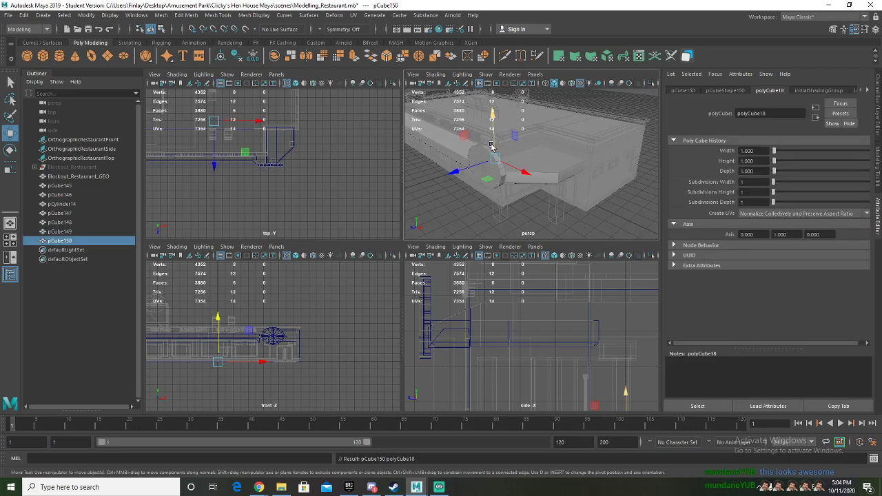
{"action": "left_click_drag", "start_coordinate": [489, 188], "coordinate": [492, 243]}
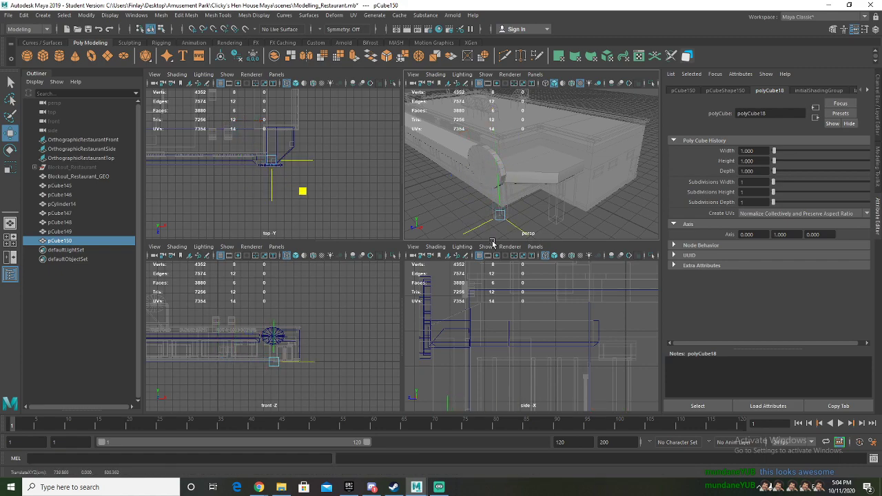
{"action": "left_click_drag", "start_coordinate": [502, 207], "coordinate": [525, 201]}
Scale the new cube up to the footprint of the blockout's support pillar under the sign
{"action": "key", "text": "r"}
{"action": "key", "text": "f"}
{"action": "left_click_drag", "start_coordinate": [531, 165], "coordinate": [549, 165]}
{"action": "key", "text": "w"}
{"action": "key", "text": "r"}
{"action": "key", "text": "w"}
Adjust the pillar cube's height so its bottom sits level with the base of the building
{"action": "left_click_drag", "start_coordinate": [529, 133], "coordinate": [529, 157]}
{"action": "scroll", "coordinate": [285, 296], "scroll_direction": "up", "scroll_amount": 8}
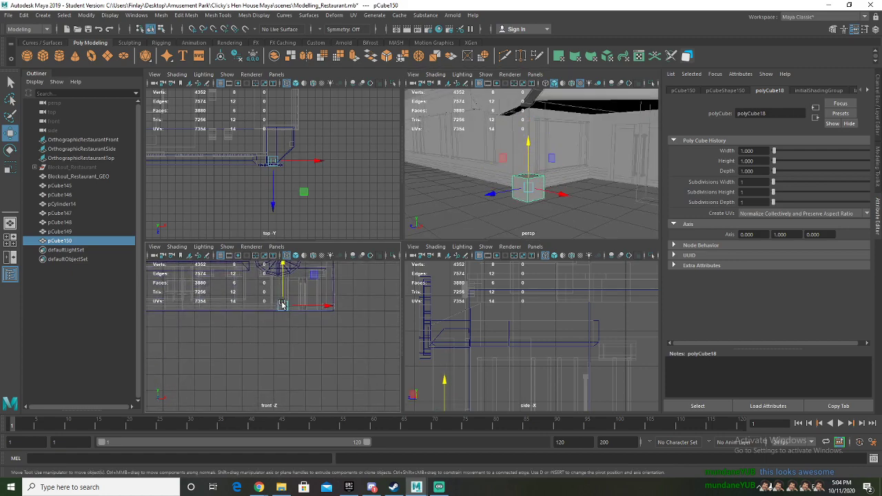
{"action": "left_click_drag", "start_coordinate": [239, 275], "coordinate": [234, 276]}
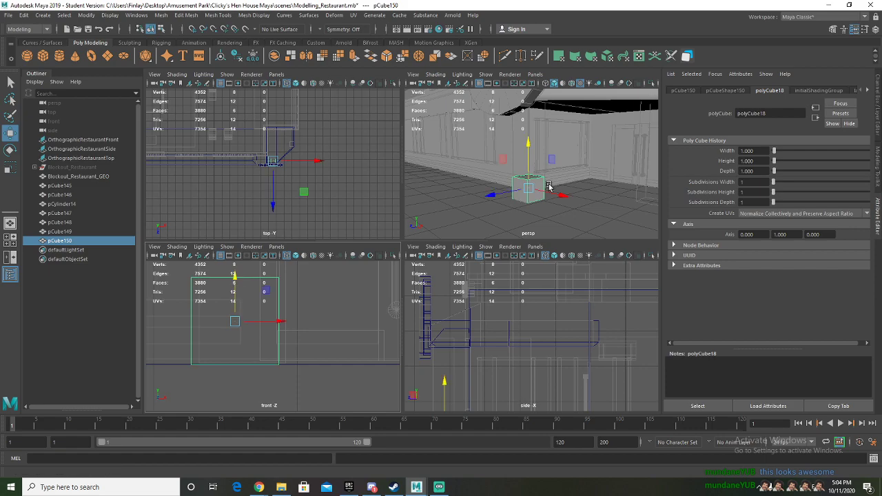
Raise the cube's top face to the underside of the canopy to form a tall pillar
{"action": "left_click_drag", "start_coordinate": [549, 187], "coordinate": [551, 192], "text": "alt"}
{"action": "right_click_drag", "start_coordinate": [526, 173], "coordinate": [527, 198]}
{"action": "left_click", "coordinate": [529, 177]}
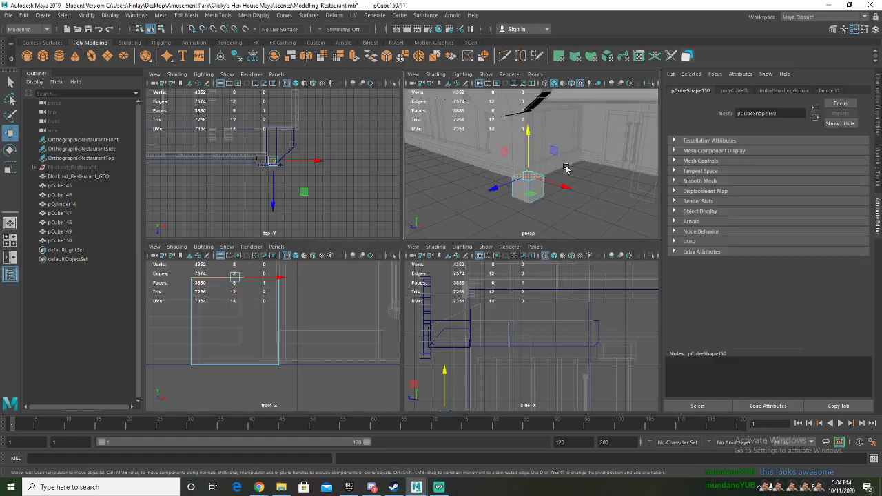
{"action": "left_click_drag", "start_coordinate": [528, 142], "coordinate": [527, 74]}
{"action": "left_click_drag", "start_coordinate": [527, 100], "coordinate": [544, 155], "text": "alt"}
{"action": "scroll", "coordinate": [499, 113], "scroll_direction": "up", "scroll_amount": 4}
{"action": "scroll", "coordinate": [528, 153], "scroll_direction": "down", "scroll_amount": 4}
{"action": "mouse_move", "coordinate": [528, 152]}
{"action": "right_mouse_down"}
{"action": "mouse_move", "coordinate": [537, 146]}
{"action": "mouse_move", "coordinate": [541, 158]}
{"action": "right_mouse_up"}
Isolate the pillar, delete its top face, and bring the rest of the scene back into view
{"action": "left_click_drag", "start_coordinate": [510, 191], "coordinate": [528, 138], "text": "alt"}
{"action": "key", "text": "ctrl+1"}
{"action": "mouse_move", "coordinate": [528, 120]}
{"action": "right_mouse_down"}
{"action": "mouse_move", "coordinate": [529, 139]}
{"action": "mouse_move", "coordinate": [518, 121]}
{"action": "right_mouse_up"}
{"action": "left_click", "coordinate": [528, 115]}
{"action": "left_click", "coordinate": [565, 160]}
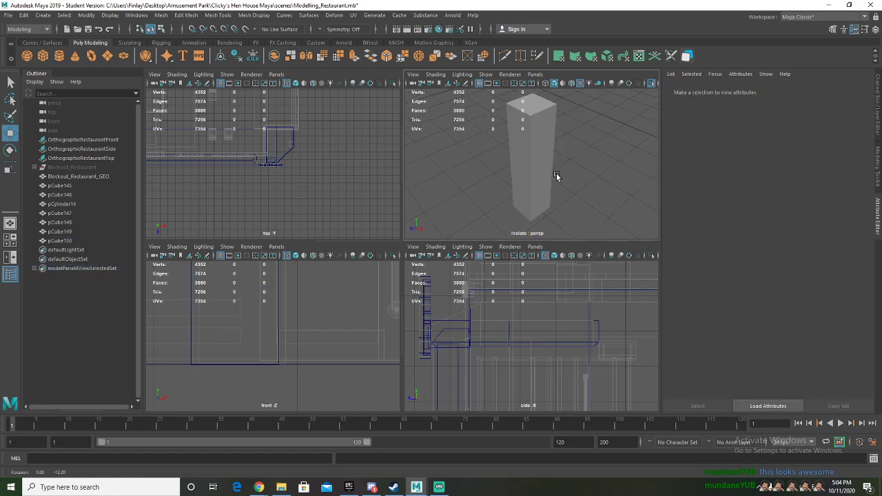
{"action": "left_click", "coordinate": [535, 129]}
{"action": "right_click_drag", "start_coordinate": [529, 117], "coordinate": [556, 101]}
{"action": "left_click", "coordinate": [532, 106]}
{"action": "key", "text": "Delete"}
{"action": "left_click", "coordinate": [573, 156]}
{"action": "key", "text": "ctrl+1"}
Bevel the four vertical edges of the pillar under the round sign
{"action": "left_click_drag", "start_coordinate": [610, 214], "coordinate": [621, 195], "text": "alt"}
{"action": "scroll", "coordinate": [621, 195], "scroll_direction": "down", "scroll_amount": 5}
{"action": "scroll", "coordinate": [621, 195], "scroll_direction": "up", "scroll_amount": 6}
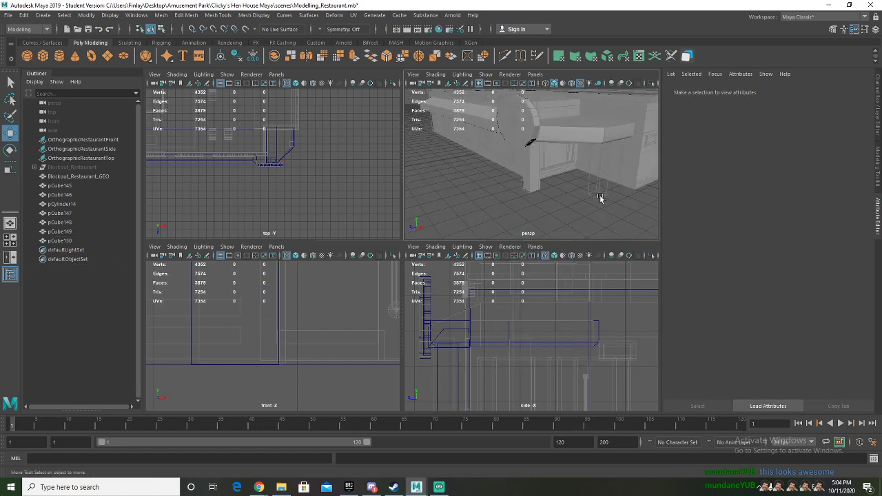
{"action": "left_click", "coordinate": [541, 175]}
{"action": "right_click_drag", "start_coordinate": [533, 148], "coordinate": [529, 141]}
{"action": "double_click", "coordinate": [554, 127], "text": "shift"}
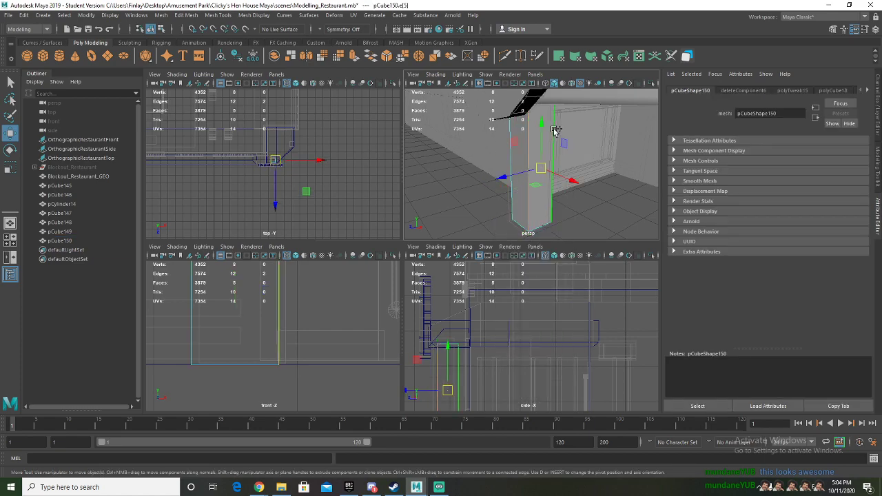
{"action": "left_click_drag", "start_coordinate": [597, 227], "coordinate": [598, 168], "text": "alt"}
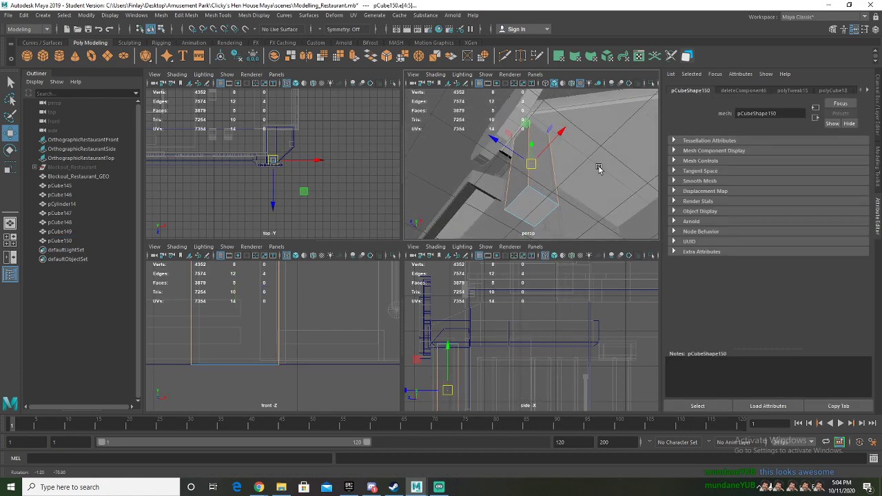
{"action": "scroll", "coordinate": [559, 201], "scroll_direction": "up", "scroll_amount": 3}
{"action": "key", "text": "q"}
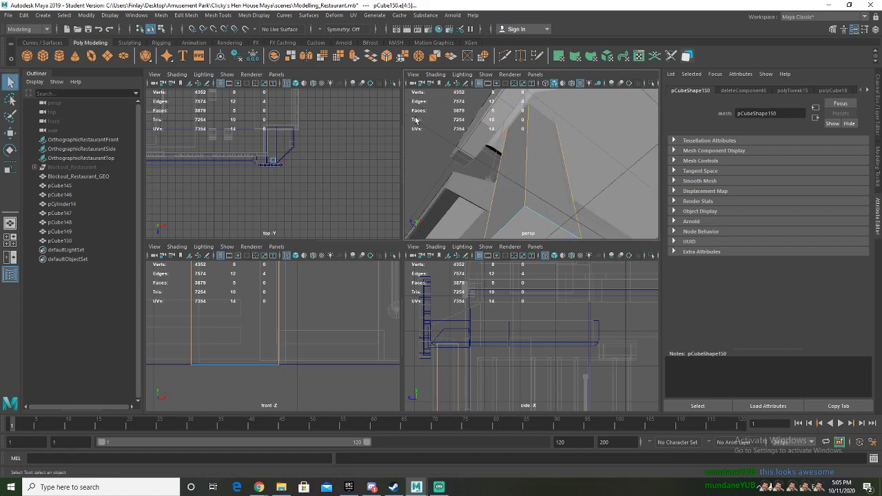
{"action": "key", "text": "ctrl+b"}
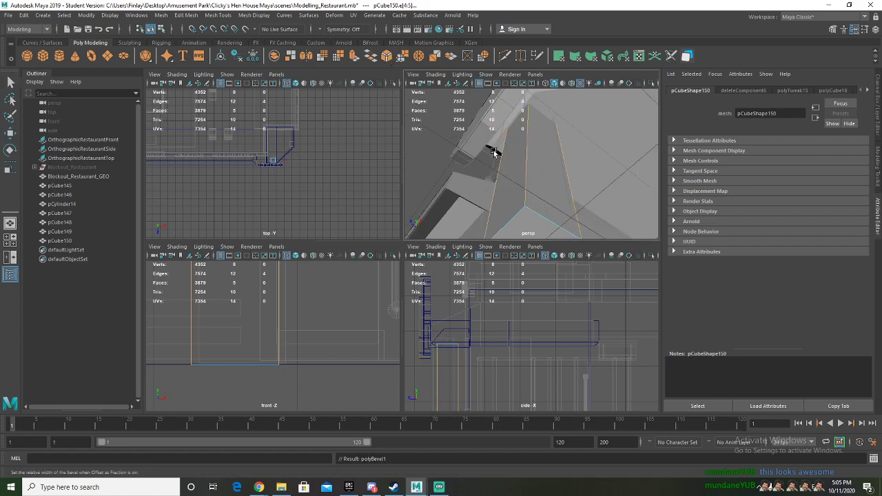
Reduce the bevel fraction so the pillar's vertical corners have only a narrow chamfer
{"action": "scroll", "coordinate": [498, 155], "scroll_direction": "down", "scroll_amount": 3}
{"action": "left_click_drag", "start_coordinate": [516, 161], "coordinate": [526, 150], "text": "alt"}
{"action": "scroll", "coordinate": [525, 150], "scroll_direction": "up", "scroll_amount": 2}
{"action": "left_click_drag", "start_coordinate": [618, 175], "coordinate": [609, 175]}
{"action": "left_click_drag", "start_coordinate": [464, 153], "coordinate": [476, 171], "text": "alt"}
{"action": "left_click_drag", "start_coordinate": [615, 177], "coordinate": [615, 176]}
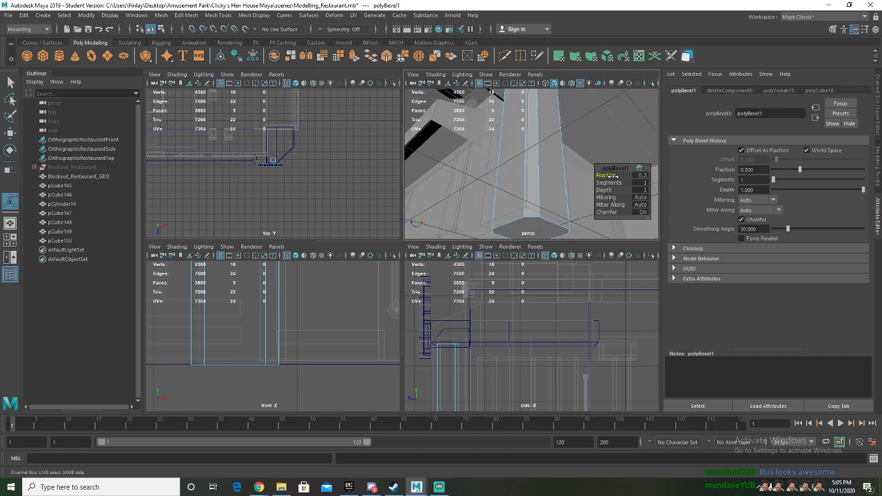
{"action": "left_click_drag", "start_coordinate": [469, 150], "coordinate": [528, 124], "text": "alt"}
{"action": "key", "text": "q"}
{"action": "left_click", "coordinate": [528, 124]}
{"action": "left_click_drag", "start_coordinate": [569, 166], "coordinate": [527, 159], "text": "alt"}
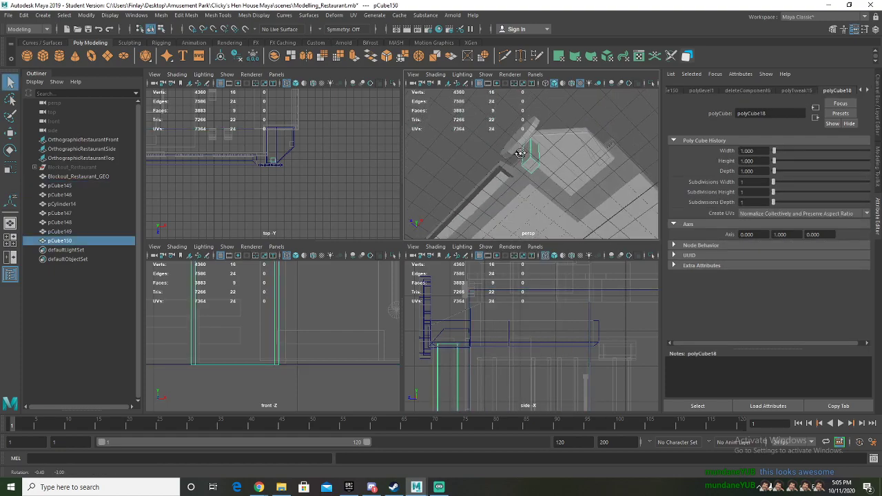
Delete the three bottom faces on the underside of the main building block
{"action": "right_click_drag", "start_coordinate": [534, 172], "coordinate": [522, 116]}
{"action": "left_click", "coordinate": [522, 181]}
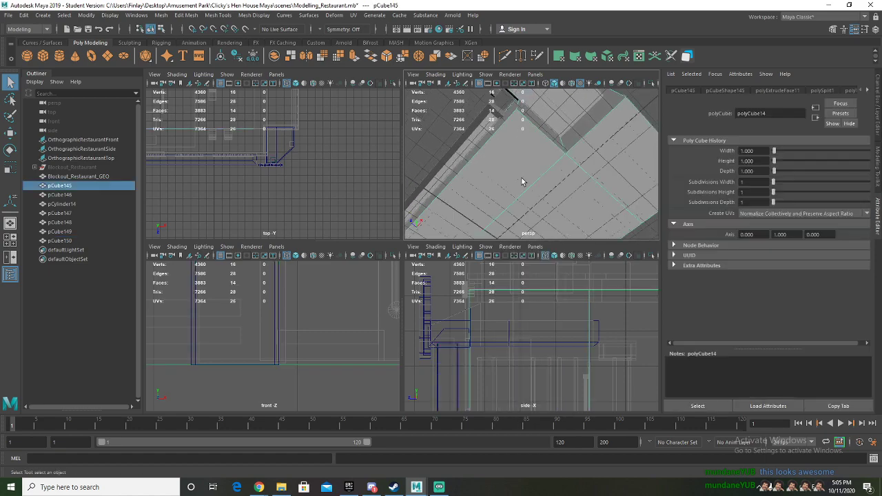
{"action": "right_click_drag", "start_coordinate": [521, 155], "coordinate": [518, 175]}
{"action": "left_click", "coordinate": [545, 187]}
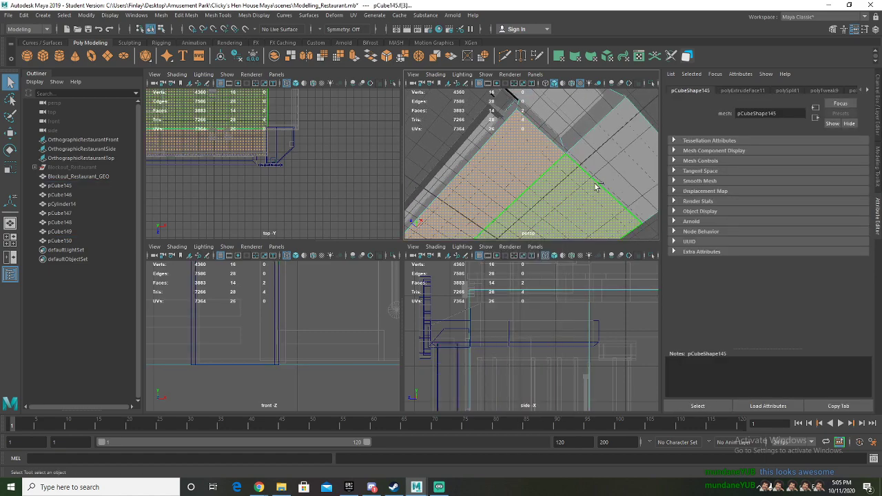
{"action": "left_click", "coordinate": [621, 150], "text": "shift"}
{"action": "key", "text": "Delete"}
Delete the bottom face of the beveled pillar and return it to object selection
{"action": "left_click_drag", "start_coordinate": [621, 149], "coordinate": [592, 172], "text": "alt"}
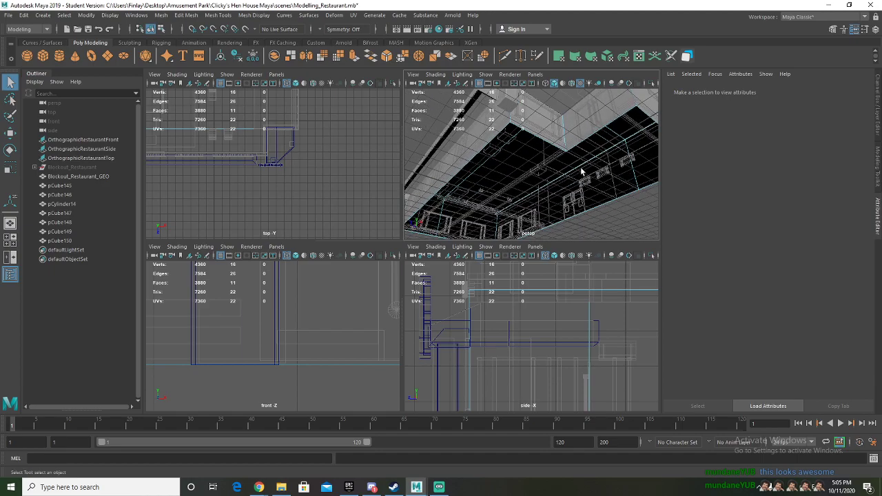
{"action": "right_click_drag", "start_coordinate": [515, 100], "coordinate": [557, 88]}
{"action": "left_click", "coordinate": [509, 102]}
{"action": "key", "text": "f"}
{"action": "left_click_drag", "start_coordinate": [515, 212], "coordinate": [518, 155], "text": "alt"}
{"action": "scroll", "coordinate": [536, 152], "scroll_direction": "up", "scroll_amount": 4}
{"action": "right_click_drag", "start_coordinate": [529, 167], "coordinate": [528, 169]}
{"action": "left_click", "coordinate": [528, 193]}
{"action": "left_click", "coordinate": [533, 173]}
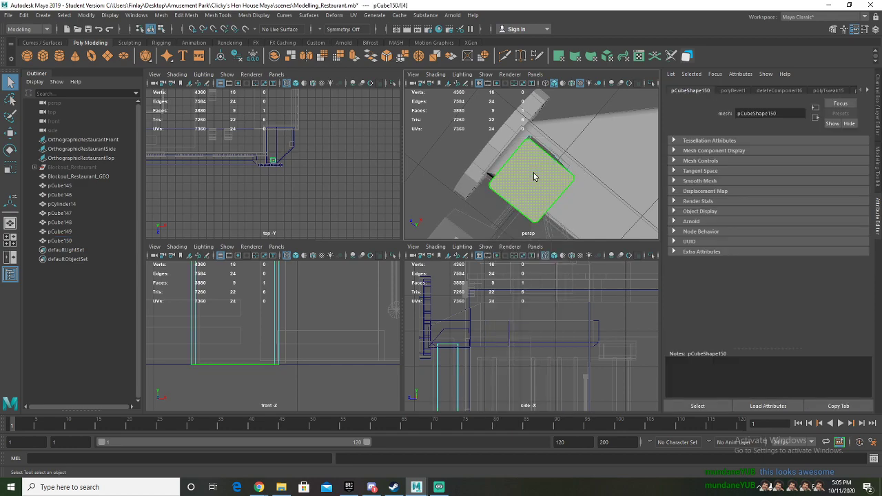
{"action": "key", "text": "Delete"}
{"action": "left_click_drag", "start_coordinate": [534, 176], "coordinate": [532, 188], "text": "alt"}
{"action": "right_click_drag", "start_coordinate": [533, 145], "coordinate": [562, 126]}
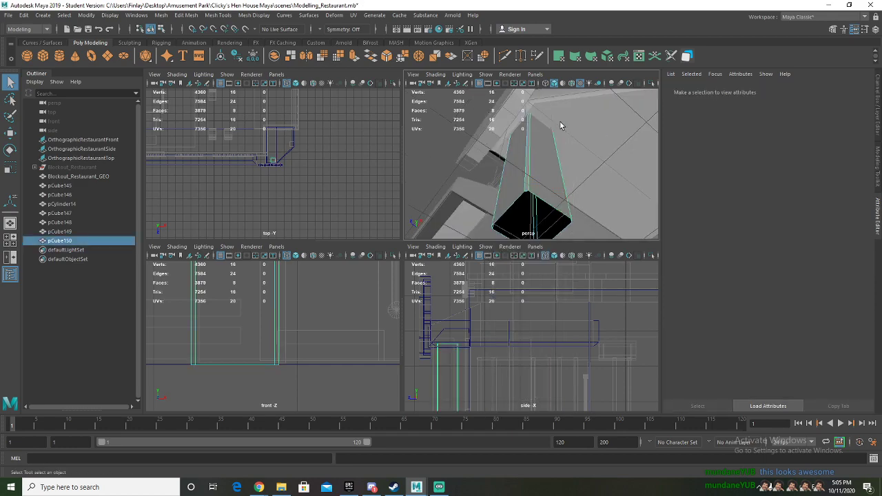
Duplicate the pillar and move the copy onto the blockout's second canopy support
{"action": "scroll", "coordinate": [564, 129], "scroll_direction": "down", "scroll_amount": 4}
{"action": "left_click_drag", "start_coordinate": [564, 129], "coordinate": [503, 177], "text": "alt"}
{"action": "scroll", "coordinate": [557, 205], "scroll_direction": "down", "scroll_amount": 3}
{"action": "left_click", "coordinate": [583, 205]}
{"action": "left_click", "coordinate": [533, 176]}
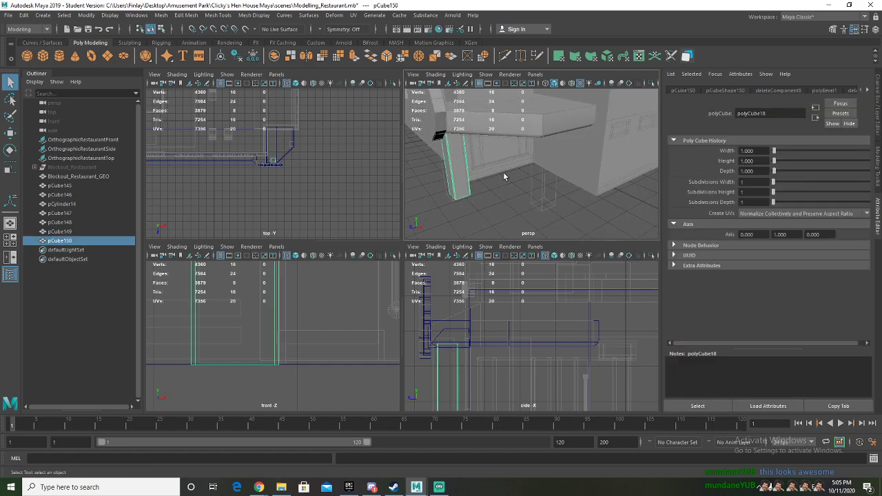
{"action": "key", "text": "ctrl+d"}
{"action": "key", "text": "w"}
{"action": "left_click_drag", "start_coordinate": [436, 215], "coordinate": [532, 226]}
{"action": "left_click_drag", "start_coordinate": [532, 226], "coordinate": [527, 109], "text": "alt"}
{"action": "left_click", "coordinate": [485, 209]}
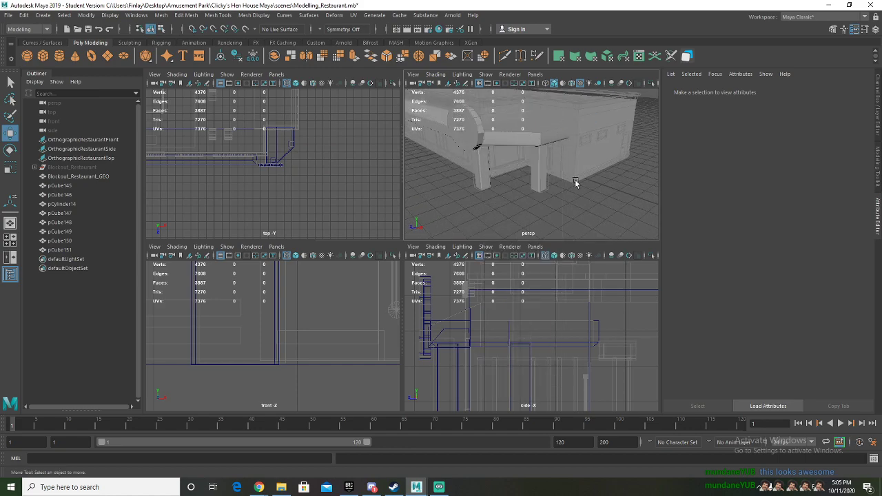
Select the vertical corner edges of the main building block
{"action": "left_click_drag", "start_coordinate": [577, 195], "coordinate": [577, 212], "text": "alt"}
{"action": "left_click", "coordinate": [589, 126]}
{"action": "left_click_drag", "start_coordinate": [589, 127], "coordinate": [578, 136], "text": "alt"}
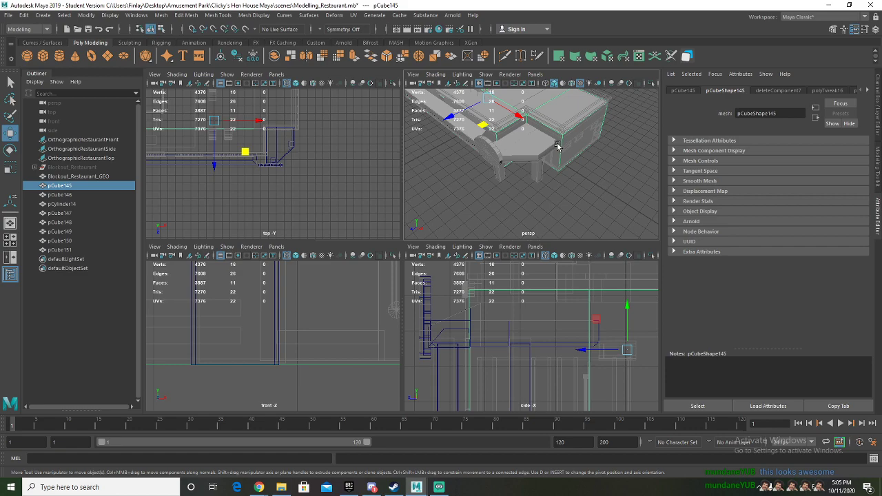
{"action": "left_click_drag", "start_coordinate": [492, 146], "coordinate": [539, 147], "text": "alt"}
{"action": "right_click_drag", "start_coordinate": [545, 135], "coordinate": [546, 159]}
{"action": "key", "text": "q"}
{"action": "right_click_drag", "start_coordinate": [564, 126], "coordinate": [589, 116]}
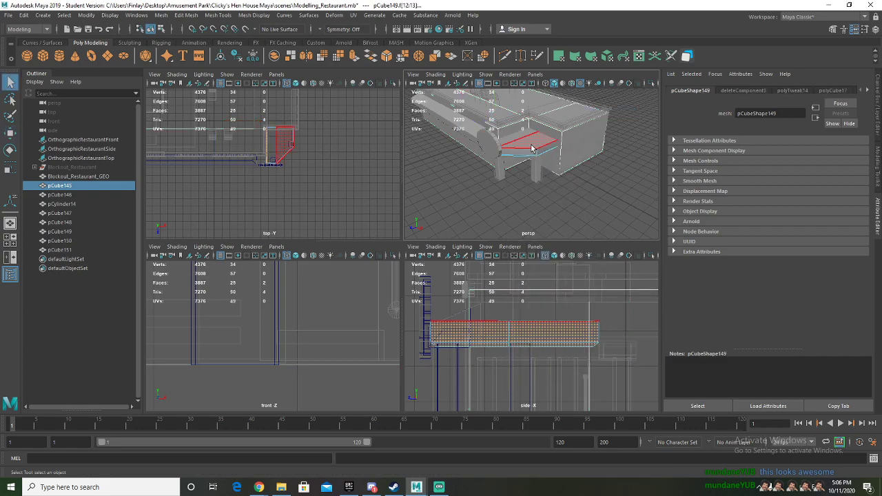
{"action": "left_click", "coordinate": [542, 144]}
{"action": "right_click_drag", "start_coordinate": [527, 139], "coordinate": [560, 110]}
{"action": "left_click", "coordinate": [564, 120]}
{"action": "left_click", "coordinate": [562, 132]}
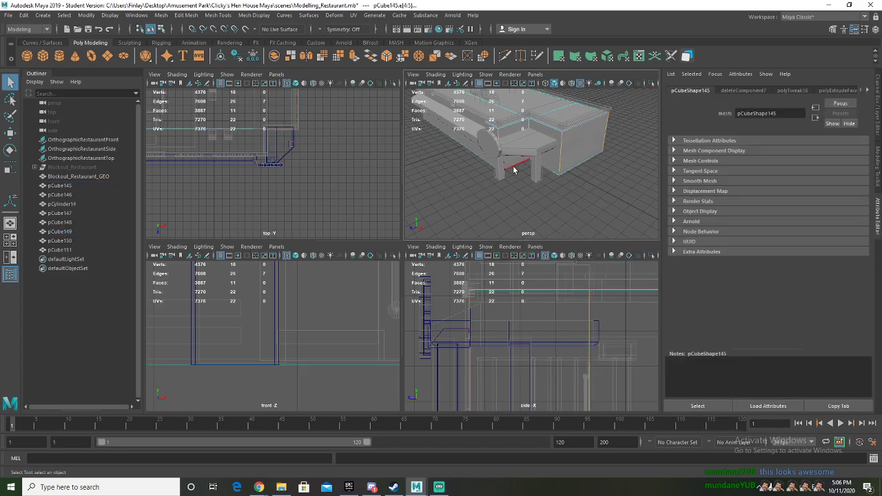
Add the building block's outer roof edges, including those around the canopy recess, to the edge selection
{"action": "left_click_drag", "start_coordinate": [514, 170], "coordinate": [513, 178], "text": "alt"}
{"action": "middle_click_drag", "start_coordinate": [520, 147], "coordinate": [516, 207], "text": "alt"}
{"action": "scroll", "coordinate": [516, 206], "scroll_direction": "up", "scroll_amount": 6}
{"action": "scroll", "coordinate": [513, 148], "scroll_direction": "down", "scroll_amount": 5}
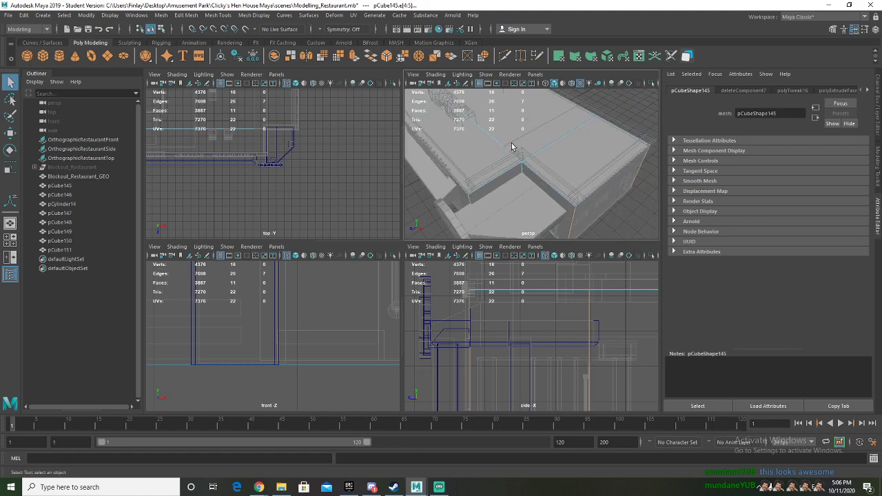
{"action": "mouse_move", "coordinate": [509, 131]}
{"action": "right_mouse_down"}
{"action": "mouse_move", "coordinate": [520, 125]}
{"action": "mouse_move", "coordinate": [507, 133]}
{"action": "right_mouse_up"}
{"action": "left_click", "coordinate": [552, 176], "text": "shift"}
{"action": "left_click", "coordinate": [623, 172], "text": "shift"}
{"action": "left_click", "coordinate": [564, 101], "text": "shift"}
{"action": "middle_click_drag", "start_coordinate": [497, 126], "coordinate": [589, 160], "text": "alt"}
{"action": "scroll", "coordinate": [583, 167], "scroll_direction": "down", "scroll_amount": 3}
{"action": "left_click_drag", "start_coordinate": [425, 157], "coordinate": [517, 148], "text": "alt"}
{"action": "left_click", "coordinate": [522, 145], "text": "shift"}
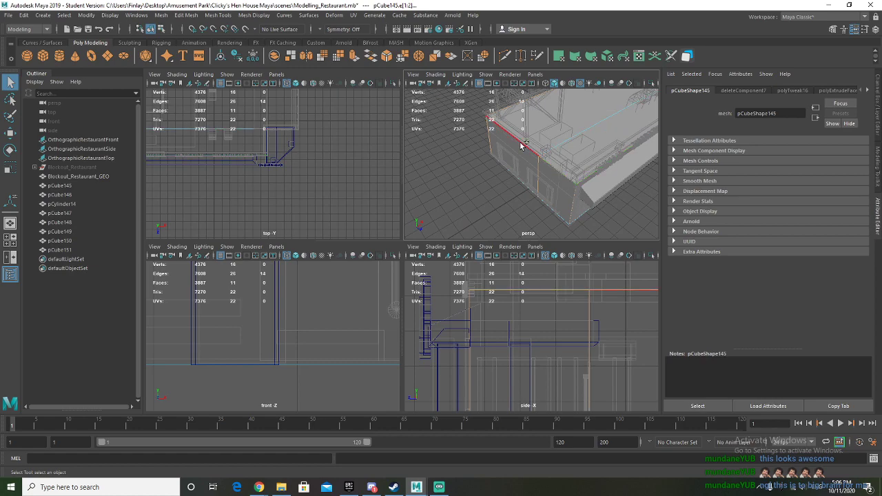
{"action": "scroll", "coordinate": [605, 165], "scroll_direction": "up", "scroll_amount": 3}
{"action": "left_click_drag", "start_coordinate": [563, 177], "coordinate": [544, 152], "text": "alt"}
{"action": "scroll", "coordinate": [545, 152], "scroll_direction": "down", "scroll_amount": 3}
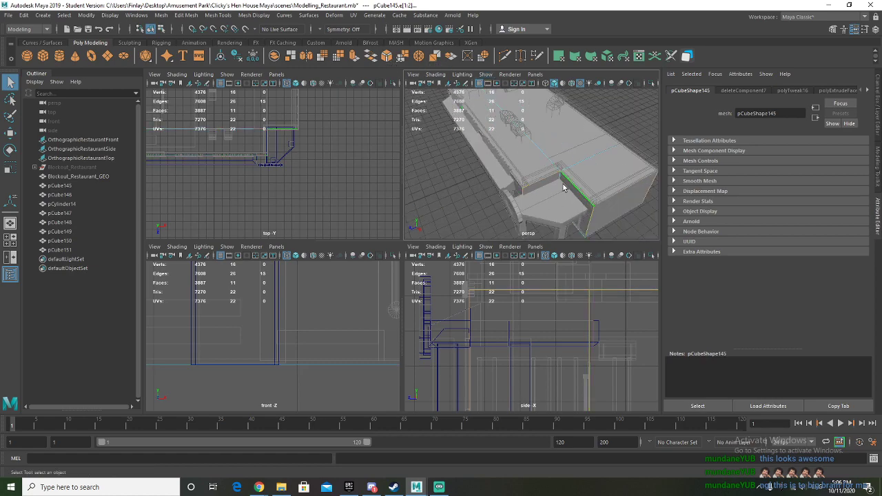
Bevel the selected building edges with a fraction of 0.05
{"action": "left_click", "coordinate": [387, 56]}
{"action": "scroll", "coordinate": [544, 187], "scroll_direction": "down", "scroll_amount": 2}
{"action": "scroll", "coordinate": [544, 187], "scroll_direction": "up", "scroll_amount": 3}
{"action": "left_click_drag", "start_coordinate": [610, 176], "coordinate": [603, 175]}
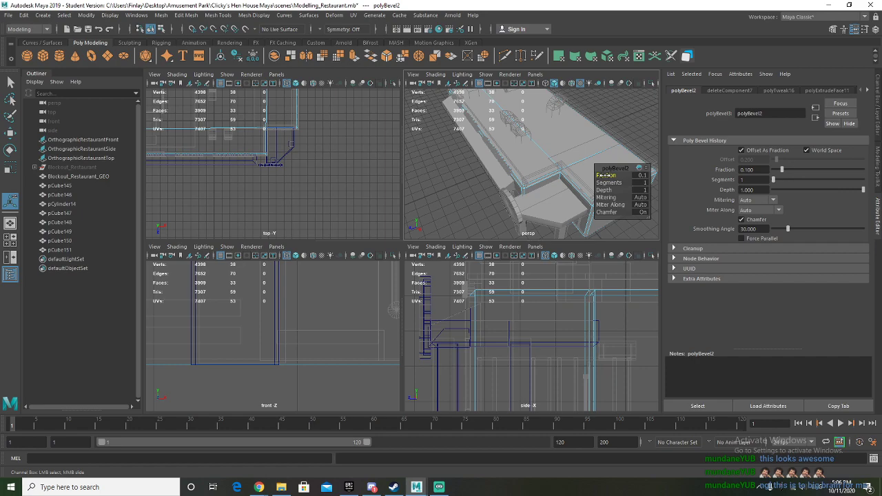
{"action": "left_click_drag", "start_coordinate": [536, 197], "coordinate": [518, 193], "text": "alt"}
{"action": "scroll", "coordinate": [506, 172], "scroll_direction": "up", "scroll_amount": 5}
{"action": "left_click", "coordinate": [640, 174]}
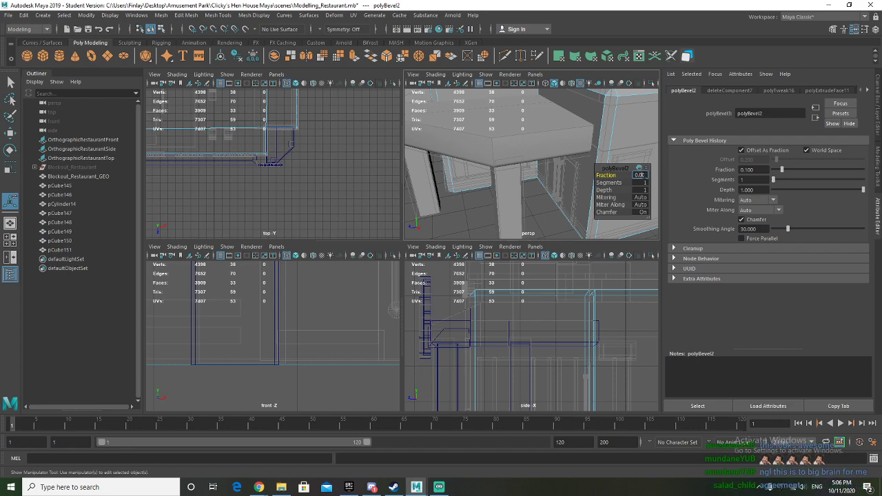
{"action": "type", "text": "0.050"}
{"action": "key", "text": "Return"}
Set the building bevel's fraction to 0.02 and return the block to object selection
{"action": "left_click_drag", "start_coordinate": [483, 173], "coordinate": [531, 172], "text": "alt"}
{"action": "left_click", "coordinate": [643, 176]}
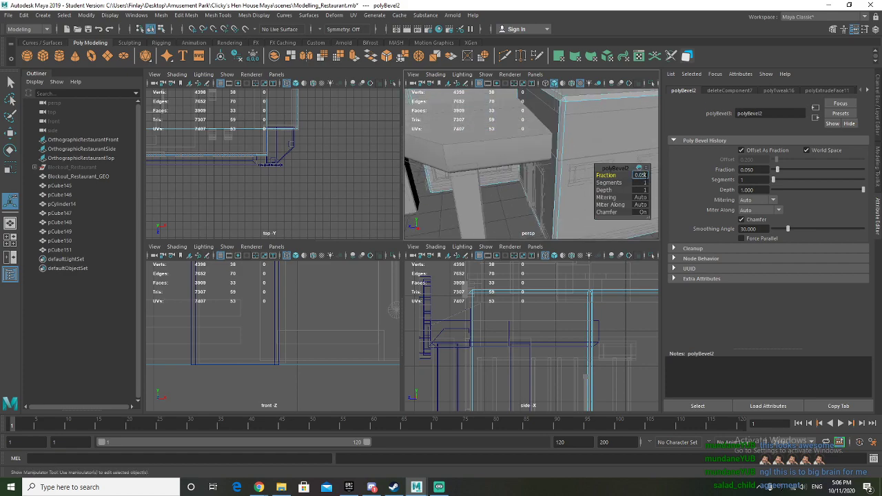
{"action": "type", "text": "0.02"}
{"action": "key", "text": "Return"}
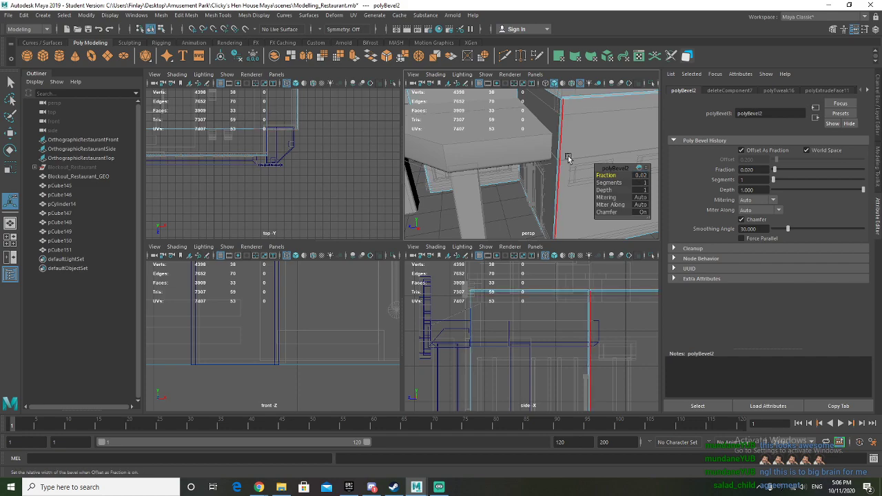
{"action": "mouse_move", "coordinate": [555, 130]}
{"action": "left_mouse_down", "text": "alt"}
{"action": "mouse_move", "coordinate": [547, 149]}
{"action": "mouse_move", "coordinate": [553, 139]}
{"action": "left_mouse_up", "text": "alt"}
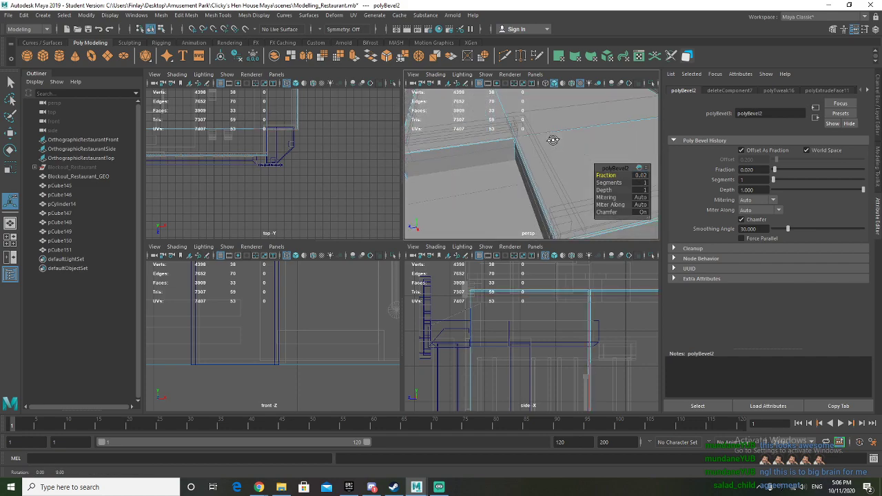
{"action": "right_click_drag", "start_coordinate": [530, 136], "coordinate": [573, 123]}
{"action": "left_click_drag", "start_coordinate": [526, 142], "coordinate": [550, 146], "text": "alt"}
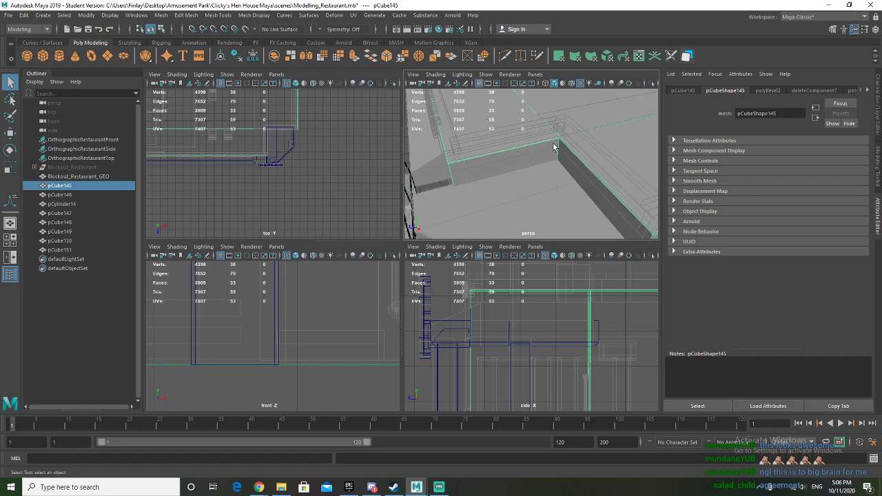
Enlarge the perspective view, then delete the building block's construction history and freeze its transformations
{"action": "right_click_drag", "start_coordinate": [550, 146], "coordinate": [590, 147], "text": "alt"}
{"action": "scroll", "coordinate": [571, 148], "scroll_direction": "down", "scroll_amount": 5}
{"action": "key", "text": "space"}
{"action": "left_click_drag", "start_coordinate": [456, 191], "coordinate": [402, 194], "text": "alt"}
{"action": "scroll", "coordinate": [513, 208], "scroll_direction": "down", "scroll_amount": 5}
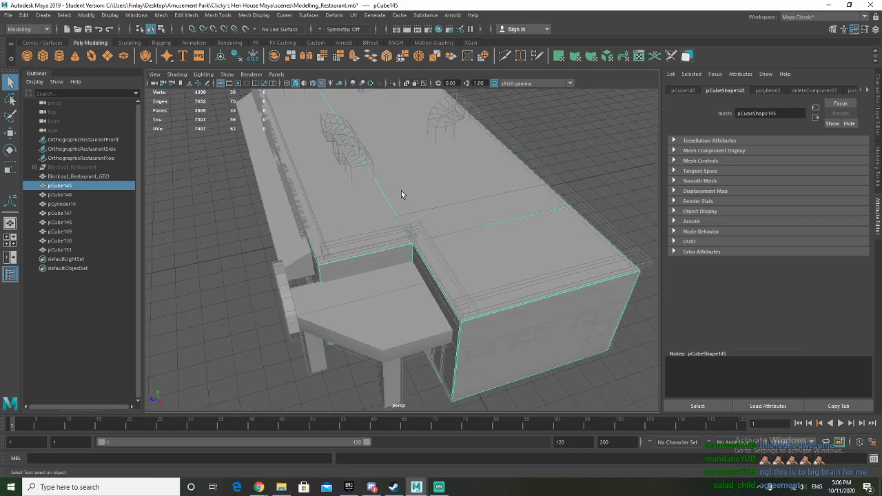
{"action": "scroll", "coordinate": [407, 181], "scroll_direction": "down", "scroll_amount": 3}
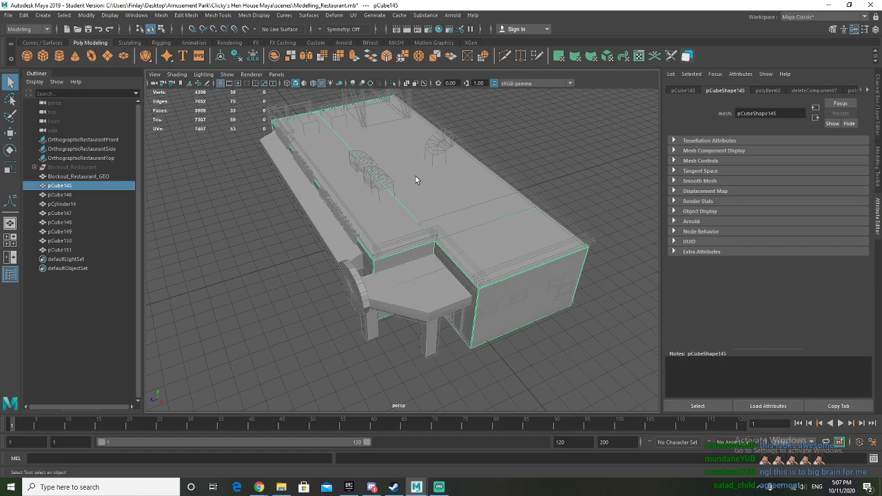
{"action": "left_click", "coordinate": [236, 56]}
{"action": "left_click", "coordinate": [253, 56]}
{"action": "left_click", "coordinate": [236, 56]}
Run mesh Cleanup on the building block to select any faces with more than four sides
{"action": "left_click", "coordinate": [187, 15]}
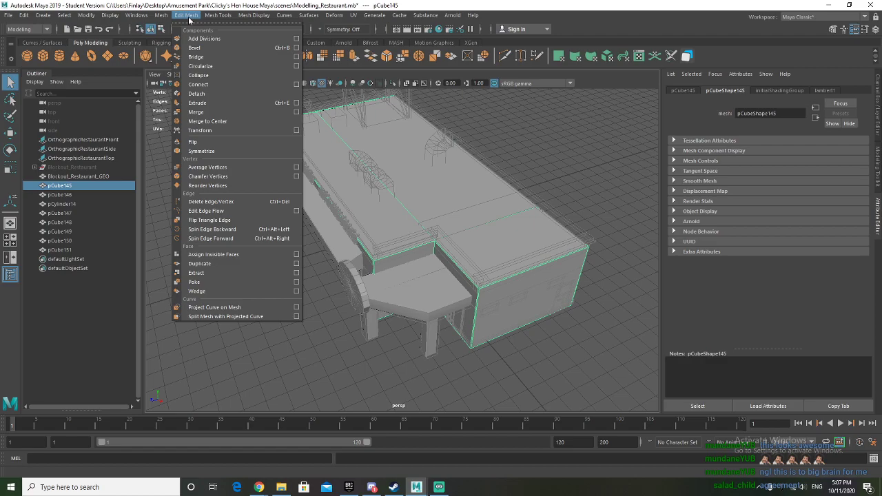
{"action": "mouse_move", "coordinate": [227, 16]}
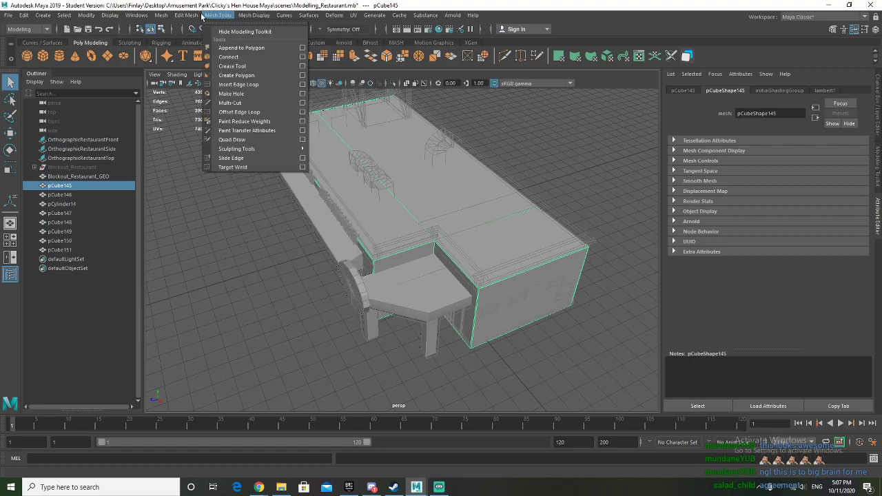
{"action": "mouse_move", "coordinate": [161, 16]}
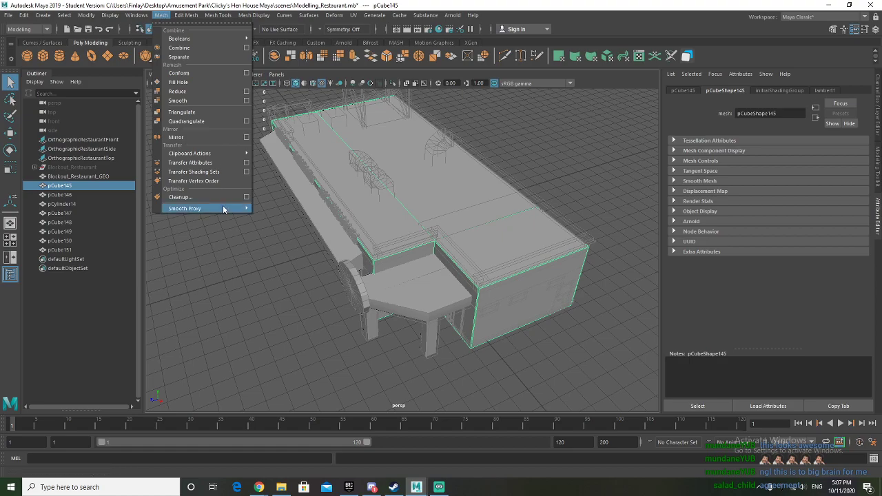
{"action": "left_click", "coordinate": [246, 197]}
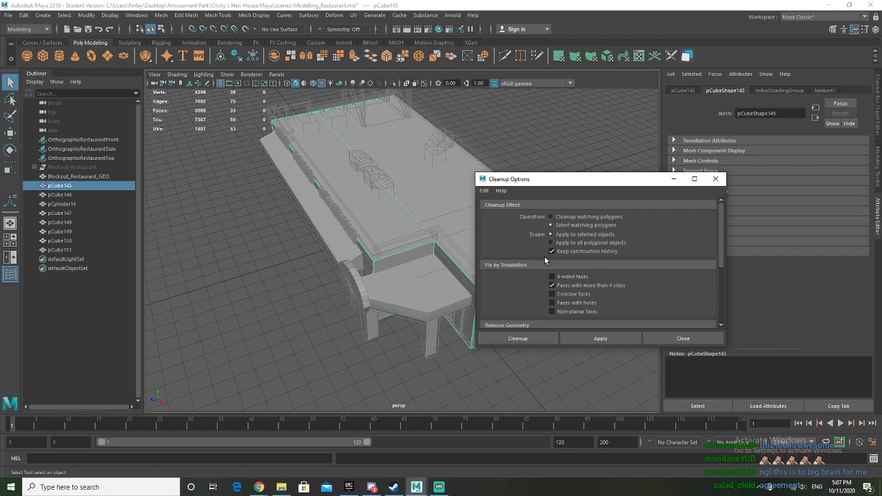
{"action": "scroll", "coordinate": [521, 258], "scroll_direction": "down", "scroll_amount": 5}
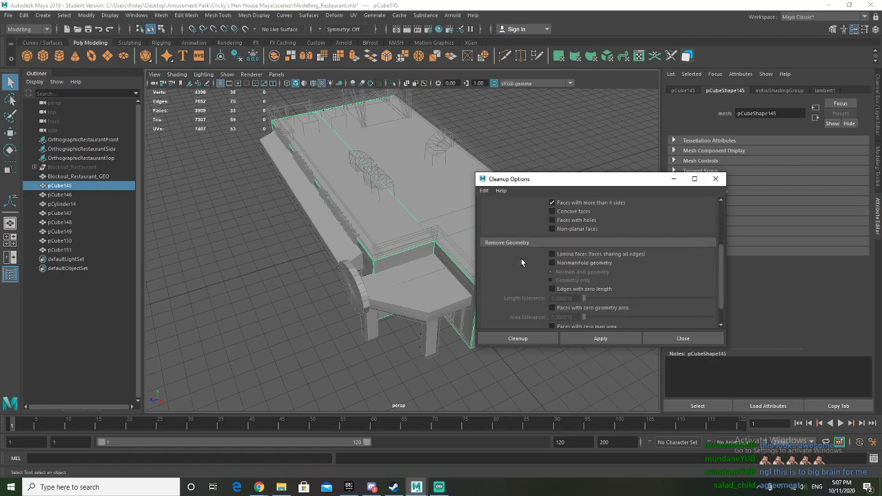
{"action": "left_click", "coordinate": [583, 335]}
{"action": "left_click_drag", "start_coordinate": [375, 280], "coordinate": [388, 230], "text": "alt"}
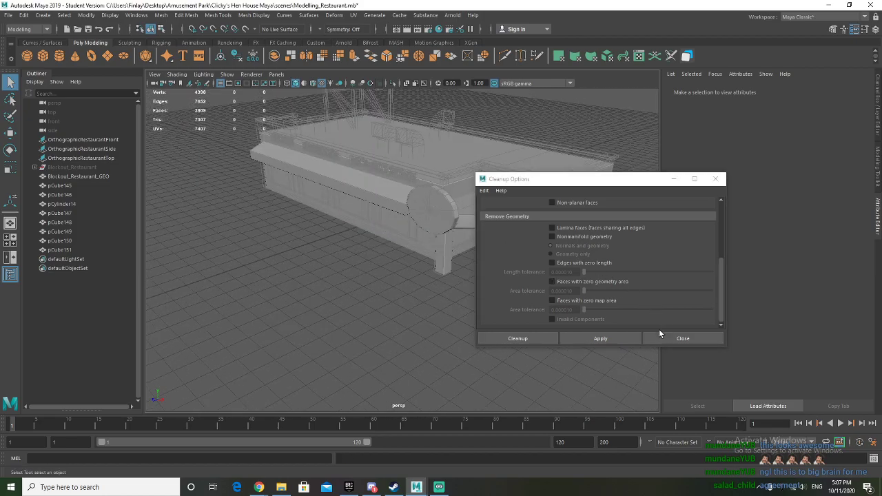
Close the Cleanup options and inspect the building block's beveled edges and canopy from several angles
{"action": "left_click", "coordinate": [683, 339]}
{"action": "left_click", "coordinate": [469, 151]}
{"action": "left_click_drag", "start_coordinate": [427, 310], "coordinate": [406, 311], "text": "alt"}
{"action": "left_click_drag", "start_coordinate": [351, 263], "coordinate": [383, 260], "text": "alt"}
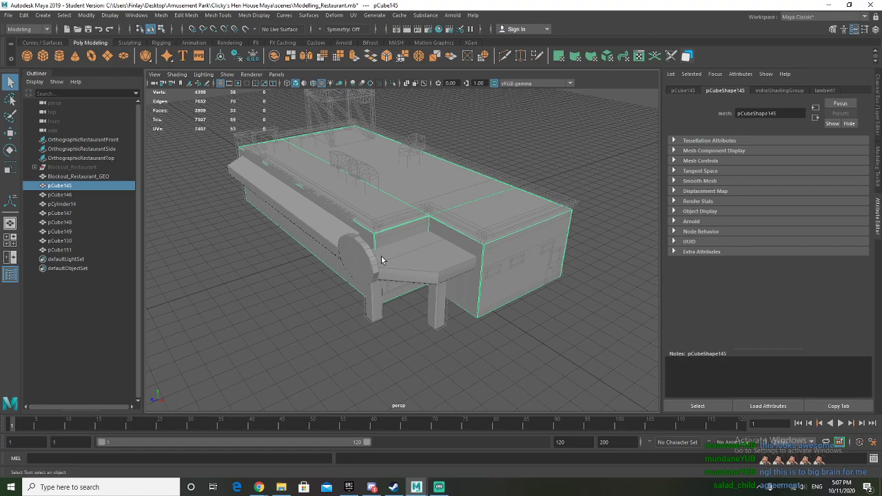
{"action": "left_click_drag", "start_coordinate": [381, 255], "coordinate": [284, 233], "text": "alt"}
{"action": "left_click", "coordinate": [376, 235]}
{"action": "key", "text": "f"}
{"action": "left_click", "coordinate": [392, 226]}
{"action": "left_click", "coordinate": [485, 287]}
{"action": "left_click_drag", "start_coordinate": [352, 173], "coordinate": [402, 171], "text": "alt"}
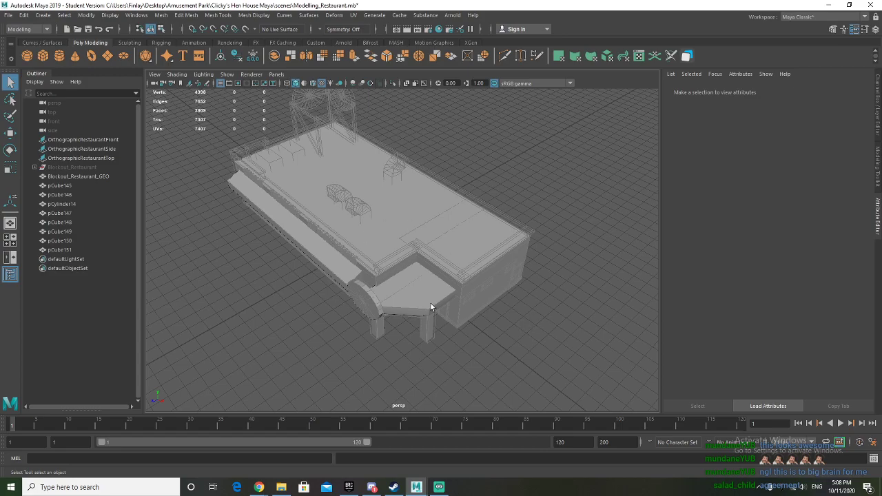
{"action": "left_click_drag", "start_coordinate": [421, 273], "coordinate": [427, 275], "text": "alt"}
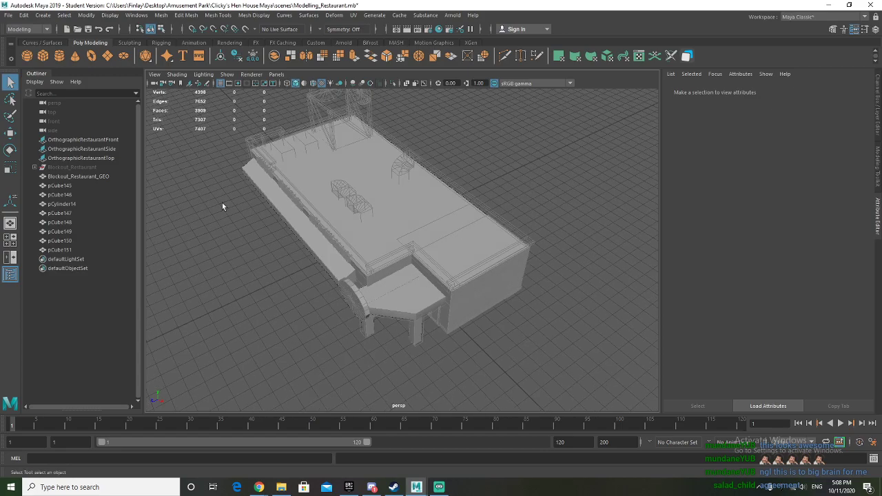
{"action": "scroll", "coordinate": [298, 238], "scroll_direction": "up", "scroll_amount": 4}
{"action": "left_click_drag", "start_coordinate": [297, 238], "coordinate": [333, 239], "text": "alt"}
{"action": "scroll", "coordinate": [334, 238], "scroll_direction": "up", "scroll_amount": 5}
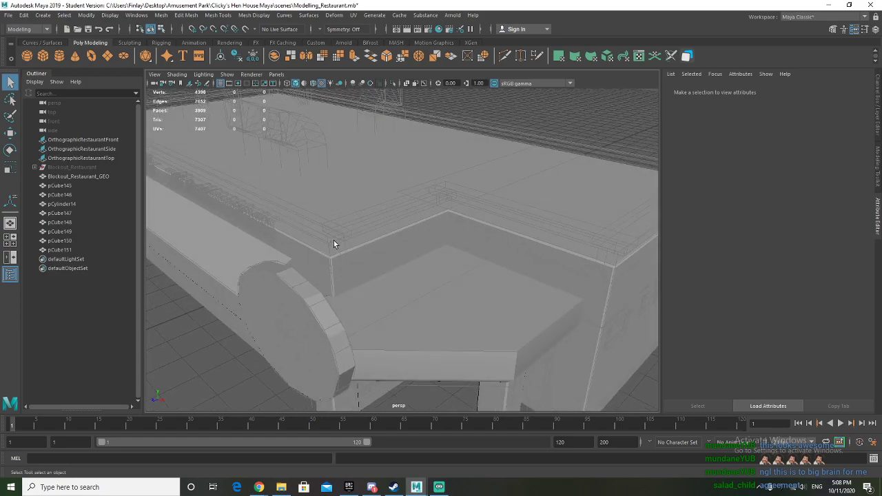
Create a polygon cube and move it up to the front edge of the building's roof
{"action": "left_click", "coordinate": [43, 56]}
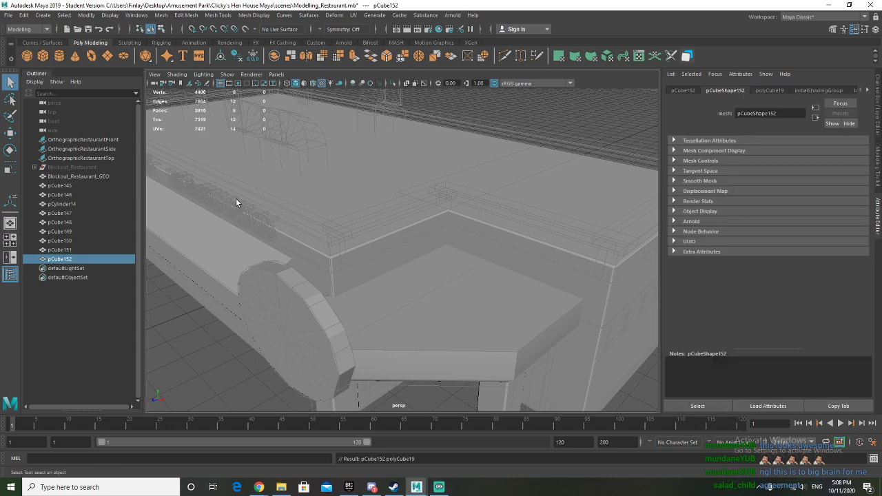
{"action": "key", "text": "w"}
{"action": "left_click_drag", "start_coordinate": [317, 233], "coordinate": [304, 107]}
{"action": "left_click_drag", "start_coordinate": [287, 147], "coordinate": [284, 148]}
{"action": "right_click_drag", "start_coordinate": [154, 172], "coordinate": [330, 231], "text": "alt"}
Select the upper perimeter edges around the main building block's roof
{"action": "left_click", "coordinate": [331, 230]}
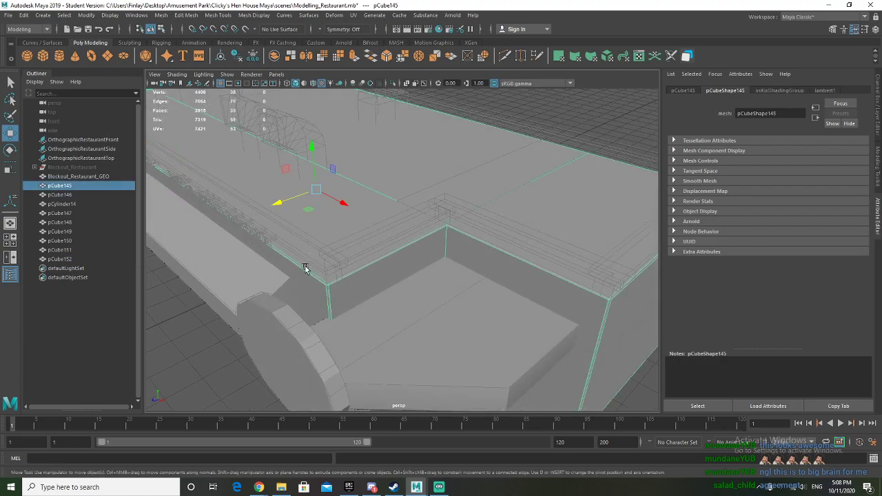
{"action": "left_click_drag", "start_coordinate": [313, 259], "coordinate": [362, 262], "text": "alt"}
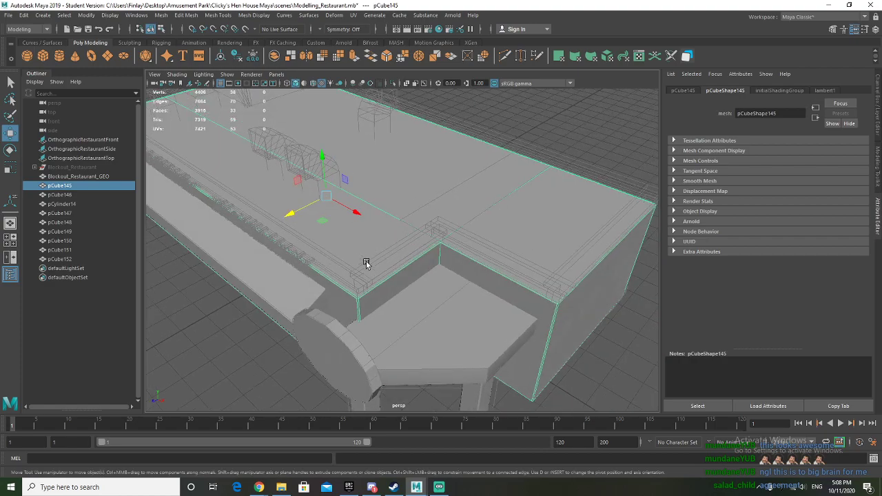
{"action": "right_click_drag", "start_coordinate": [363, 245], "coordinate": [365, 214]}
{"action": "left_click", "coordinate": [401, 266]}
{"action": "double_click", "coordinate": [461, 251], "text": "shift"}
{"action": "left_click", "coordinate": [610, 358]}
{"action": "left_click", "coordinate": [408, 255]}
{"action": "left_click", "coordinate": [480, 256], "text": "shift"}
{"action": "left_click", "coordinate": [586, 256], "text": "shift"}
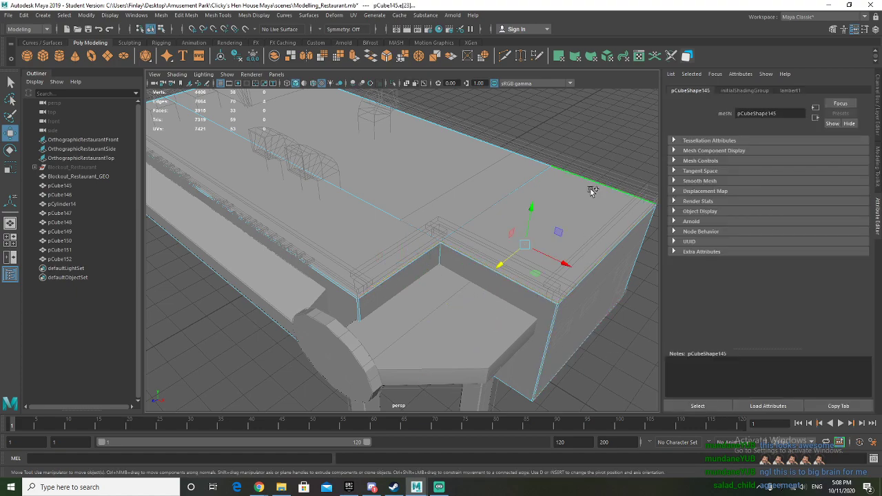
{"action": "left_click", "coordinate": [459, 135], "text": "shift"}
{"action": "left_click", "coordinate": [342, 274], "text": "shift"}
{"action": "left_click_drag", "start_coordinate": [482, 239], "coordinate": [382, 268], "text": "alt"}
{"action": "left_click", "coordinate": [518, 352], "text": "shift"}
Try scaling the selected roof perimeter edges slightly, first uniformly and then only in the horizontal plane
{"action": "left_click_drag", "start_coordinate": [504, 325], "coordinate": [339, 290], "text": "alt"}
{"action": "key", "text": "r"}
{"action": "left_click_drag", "start_coordinate": [363, 249], "coordinate": [363, 250]}
{"action": "scroll", "coordinate": [472, 248], "scroll_direction": "up", "scroll_amount": 5}
{"action": "left_click_drag", "start_coordinate": [473, 248], "coordinate": [401, 226], "text": "alt"}
{"action": "left_click_drag", "start_coordinate": [286, 139], "coordinate": [287, 145]}
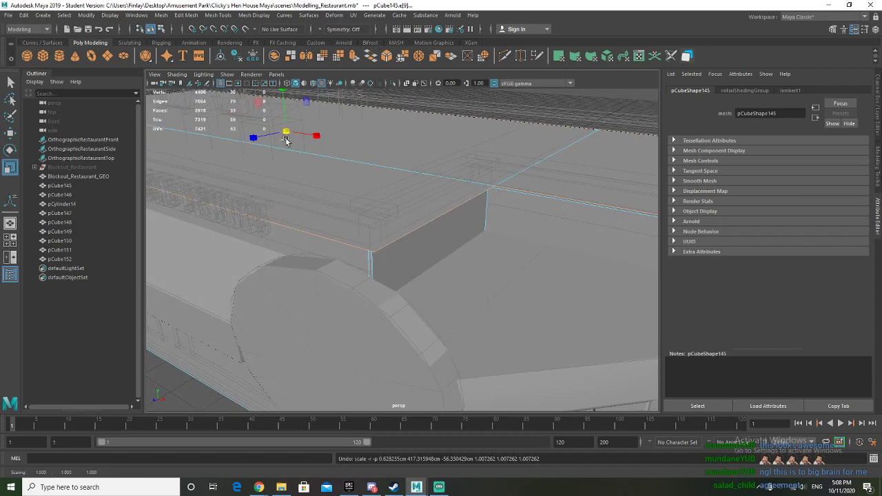
{"action": "mouse_move", "coordinate": [395, 209]}
{"action": "left_mouse_down", "text": "alt"}
{"action": "mouse_move", "coordinate": [370, 210]}
{"action": "mouse_move", "coordinate": [405, 215]}
{"action": "left_mouse_up", "text": "alt"}
{"action": "scroll", "coordinate": [320, 196], "scroll_direction": "down", "scroll_amount": 5}
{"action": "scroll", "coordinate": [413, 260], "scroll_direction": "up", "scroll_amount": 5}
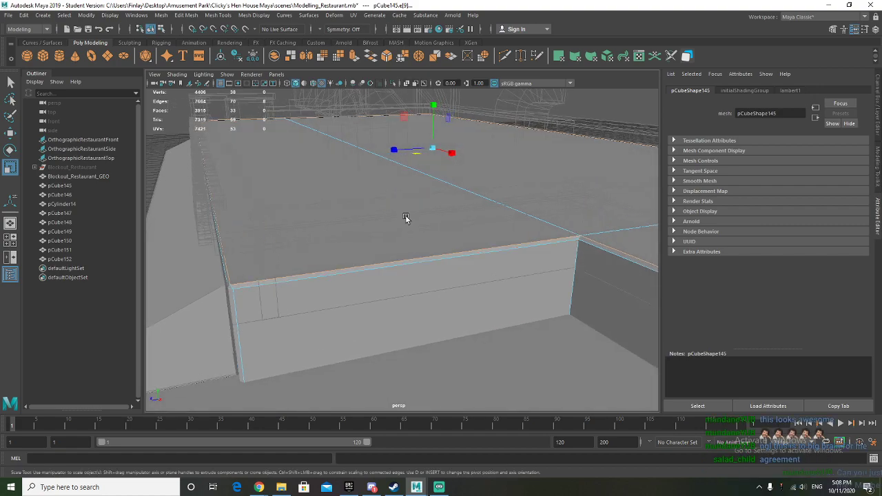
{"action": "left_click_drag", "start_coordinate": [415, 155], "coordinate": [416, 161]}
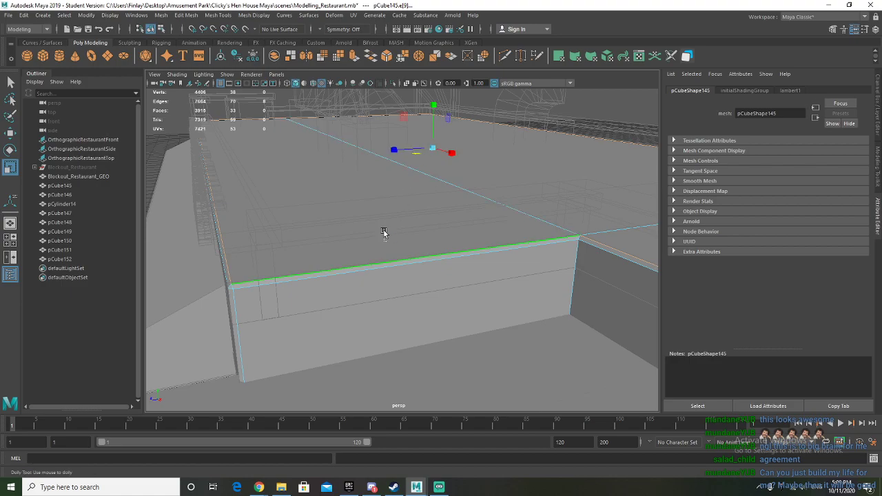
{"action": "key", "text": "ctrl+1"}
{"action": "key", "text": "ctrl+1"}
{"action": "scroll", "coordinate": [405, 279], "scroll_direction": "up", "scroll_amount": 10}
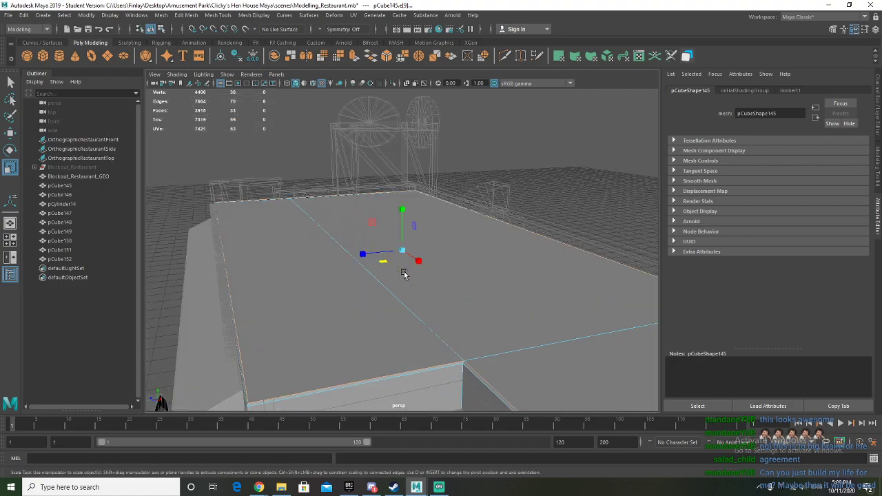
Shift the pivot of the selected roof perimeter edges along Z toward the front side of the building
{"action": "key", "text": "d"}
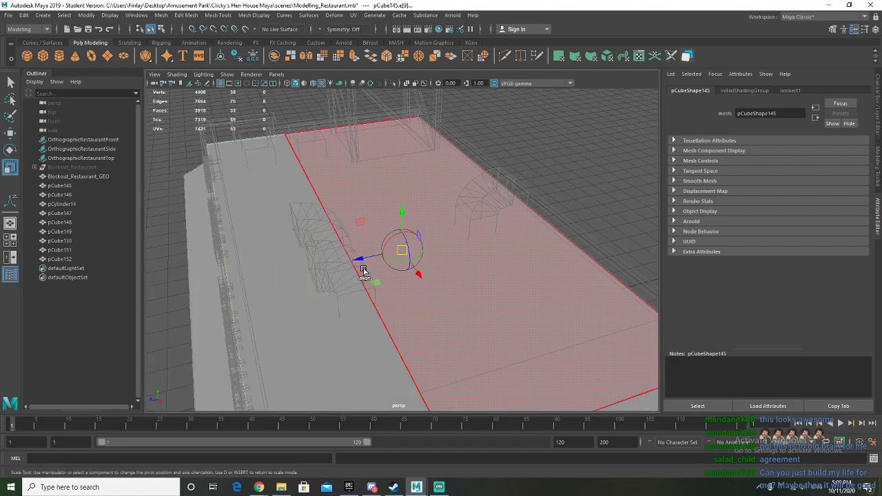
{"action": "left_click_drag", "start_coordinate": [363, 255], "coordinate": [191, 295]}
{"action": "left_click_drag", "start_coordinate": [212, 339], "coordinate": [262, 318], "text": "alt"}
{"action": "scroll", "coordinate": [262, 317], "scroll_direction": "down", "scroll_amount": 5}
{"action": "scroll", "coordinate": [330, 308], "scroll_direction": "up", "scroll_amount": 6}
{"action": "middle_click_drag", "start_coordinate": [274, 317], "coordinate": [370, 250], "text": "alt"}
{"action": "scroll", "coordinate": [303, 255], "scroll_direction": "up", "scroll_amount": 5}
{"action": "scroll", "coordinate": [302, 252], "scroll_direction": "down", "scroll_amount": 3}
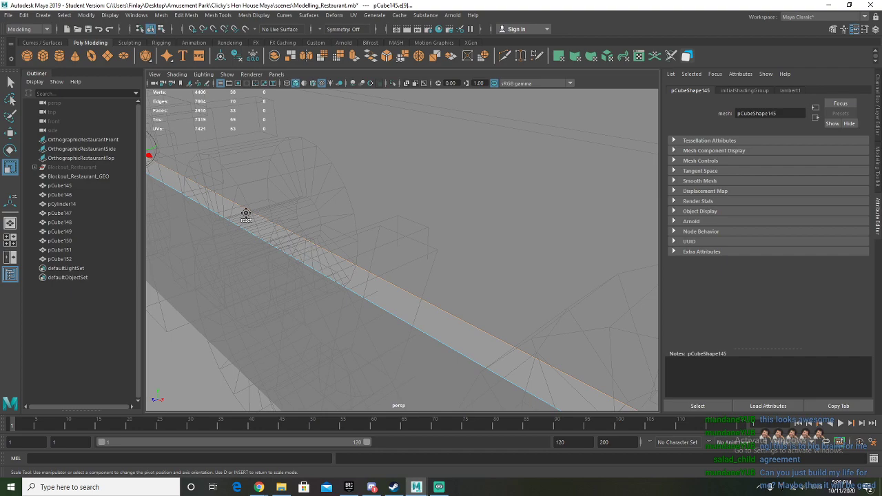
{"action": "middle_click_drag", "start_coordinate": [246, 213], "coordinate": [332, 230], "text": "alt"}
Try scaling the roof perimeter edges in the horizontal plane by about 1.015, then undo the edge changes
{"action": "key", "text": "e"}
{"action": "key", "text": "r"}
{"action": "left_click_drag", "start_coordinate": [376, 242], "coordinate": [264, 274], "text": "alt"}
{"action": "left_click_drag", "start_coordinate": [349, 274], "coordinate": [405, 288], "text": "alt"}
{"action": "scroll", "coordinate": [316, 255], "scroll_direction": "down", "scroll_amount": 3}
{"action": "scroll", "coordinate": [316, 255], "scroll_direction": "down", "scroll_amount": 8}
{"action": "key", "text": "ctrl+z"}
{"action": "key", "text": "ctrl+z"}
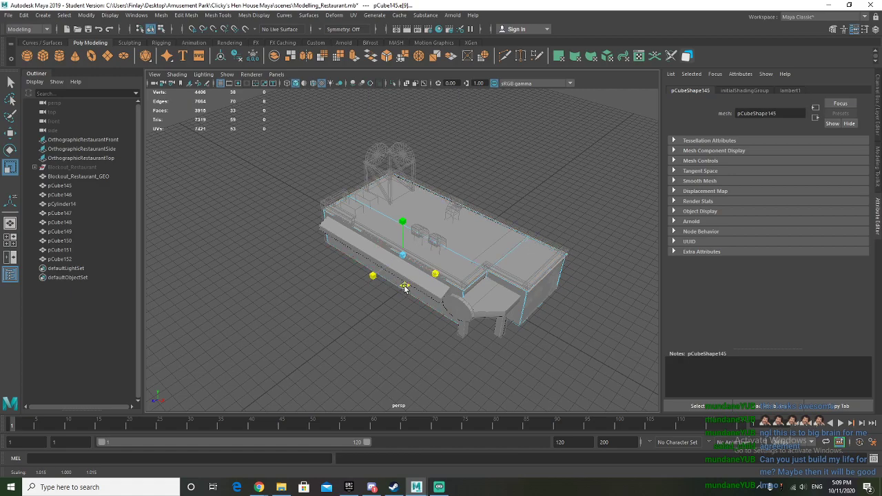
{"action": "scroll", "coordinate": [506, 310], "scroll_direction": "up", "scroll_amount": 2}
{"action": "middle_click_drag", "start_coordinate": [507, 311], "coordinate": [364, 239], "text": "alt"}
{"action": "scroll", "coordinate": [367, 242], "scroll_direction": "up", "scroll_amount": 6}
{"action": "left_click_drag", "start_coordinate": [368, 244], "coordinate": [389, 281], "text": "alt"}
{"action": "key", "text": "ctrl+z"}
{"action": "key", "text": "ctrl+z"}
Return to object selection and scale the new cube at the roof edge uniformly to about 82
{"action": "left_click_drag", "start_coordinate": [350, 234], "coordinate": [381, 238], "text": "alt"}
{"action": "right_click_drag", "start_coordinate": [362, 194], "coordinate": [413, 182]}
{"action": "left_click", "coordinate": [559, 109]}
{"action": "scroll", "coordinate": [485, 217], "scroll_direction": "down", "scroll_amount": 5}
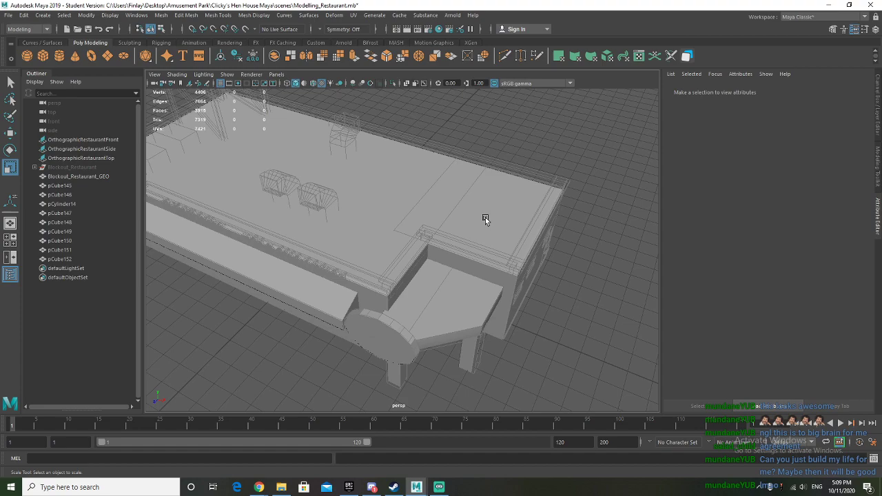
{"action": "left_click_drag", "start_coordinate": [485, 217], "coordinate": [447, 233], "text": "alt"}
{"action": "left_click", "coordinate": [73, 259]}
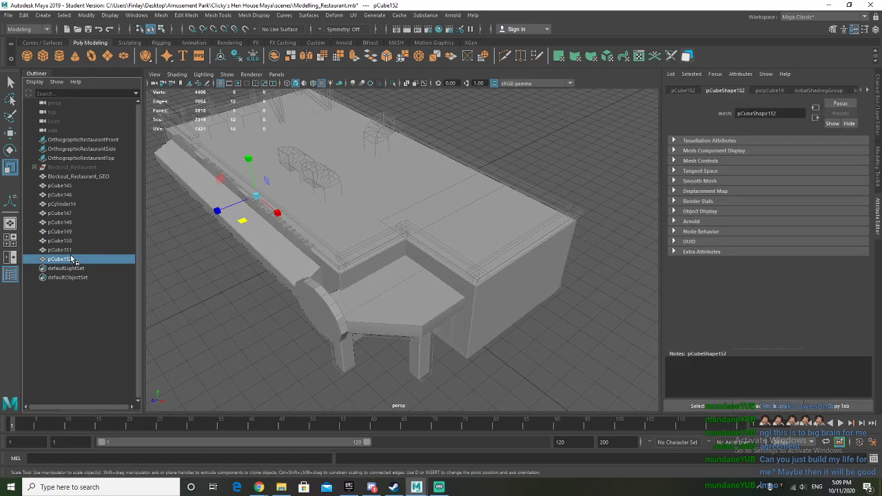
{"action": "left_click_drag", "start_coordinate": [248, 192], "coordinate": [269, 196]}
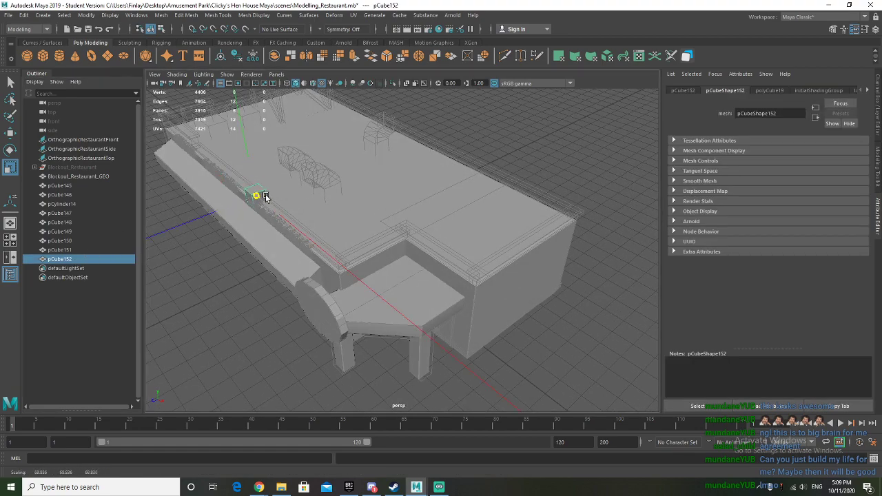
{"action": "key", "text": "f"}
{"action": "scroll", "coordinate": [295, 215], "scroll_direction": "down", "scroll_amount": 4}
Switch the cube to face selection and move its top face vertically to adjust the block's height above the roof
{"action": "left_click_drag", "start_coordinate": [304, 221], "coordinate": [378, 213], "text": "alt"}
{"action": "right_click_drag", "start_coordinate": [378, 213], "coordinate": [390, 219]}
{"action": "left_click", "coordinate": [398, 193]}
{"action": "key", "text": "w"}
{"action": "left_click_drag", "start_coordinate": [403, 159], "coordinate": [403, 210]}
{"action": "left_click_drag", "start_coordinate": [403, 210], "coordinate": [390, 246], "text": "alt"}
{"action": "left_click", "coordinate": [411, 209]}
{"action": "left_click", "coordinate": [390, 246]}
{"action": "left_click_drag", "start_coordinate": [403, 201], "coordinate": [409, 197]}
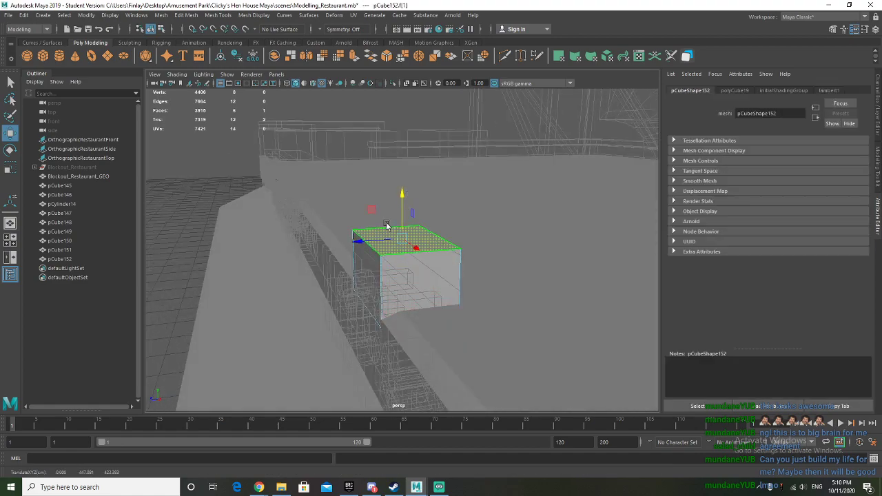
Switch to the four-view layout and move the cube's front face along Z to the building's front wall
{"action": "key", "text": "space"}
{"action": "scroll", "coordinate": [474, 297], "scroll_direction": "up", "scroll_amount": 3}
{"action": "middle_click_drag", "start_coordinate": [474, 298], "coordinate": [559, 395], "text": "alt"}
{"action": "scroll", "coordinate": [520, 334], "scroll_direction": "up", "scroll_amount": 2}
{"action": "middle_click_drag", "start_coordinate": [520, 334], "coordinate": [537, 350], "text": "alt"}
{"action": "left_click_drag", "start_coordinate": [556, 159], "coordinate": [573, 151], "text": "alt"}
{"action": "scroll", "coordinate": [517, 199], "scroll_direction": "up", "scroll_amount": 4}
{"action": "left_click_drag", "start_coordinate": [517, 200], "coordinate": [486, 152], "text": "alt"}
{"action": "left_click", "coordinate": [469, 161]}
{"action": "left_click", "coordinate": [423, 117]}
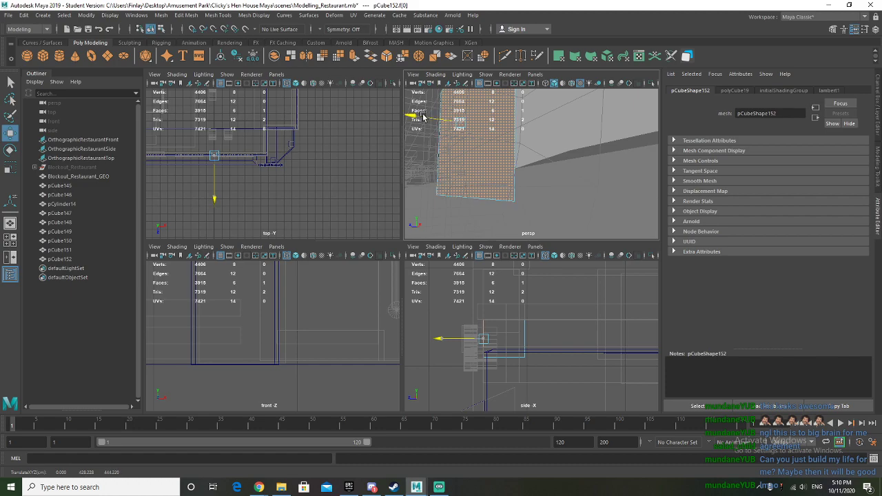
{"action": "left_click_drag", "start_coordinate": [453, 166], "coordinate": [463, 185], "text": "alt"}
{"action": "left_click", "coordinate": [518, 177]}
{"action": "left_click", "coordinate": [455, 167]}
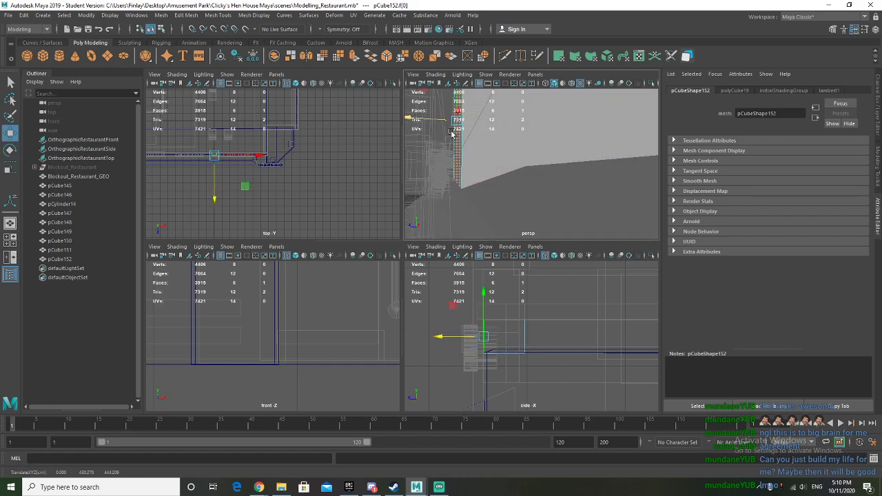
{"action": "left_click_drag", "start_coordinate": [435, 123], "coordinate": [432, 121]}
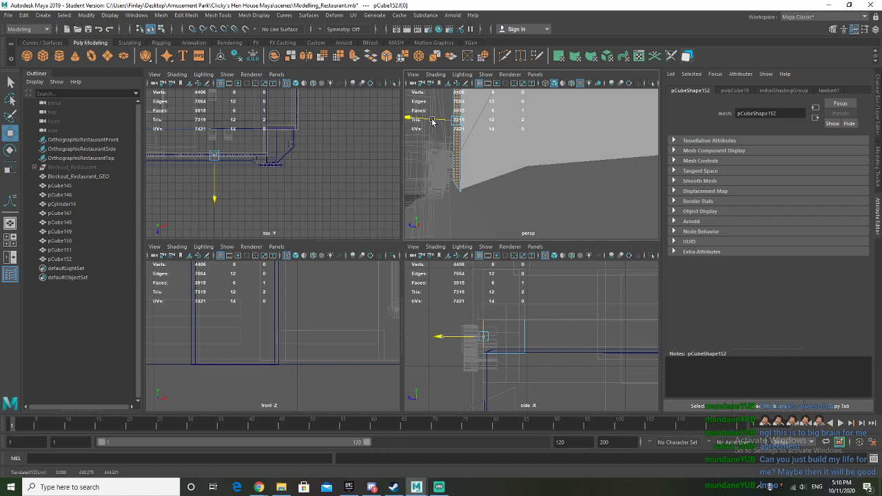
Lower the front face's pivot to the roof line and fine-tune the face's Z position against the wall in side view
{"action": "scroll", "coordinate": [459, 196], "scroll_direction": "up", "scroll_amount": 2}
{"action": "middle_click_drag", "start_coordinate": [453, 194], "coordinate": [516, 180], "text": "alt"}
{"action": "left_click_drag", "start_coordinate": [516, 179], "coordinate": [496, 198], "text": "alt"}
{"action": "key", "text": "d"}
{"action": "left_click_drag", "start_coordinate": [485, 292], "coordinate": [483, 310]}
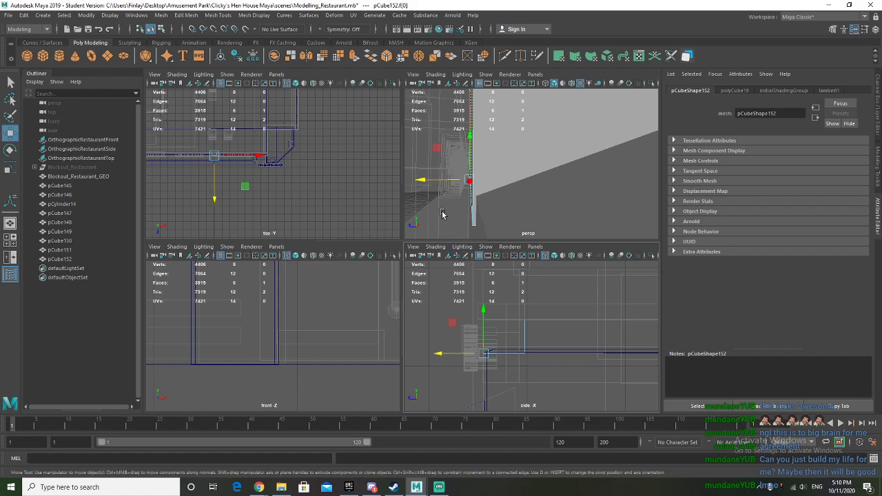
{"action": "left_click_drag", "start_coordinate": [433, 181], "coordinate": [435, 181]}
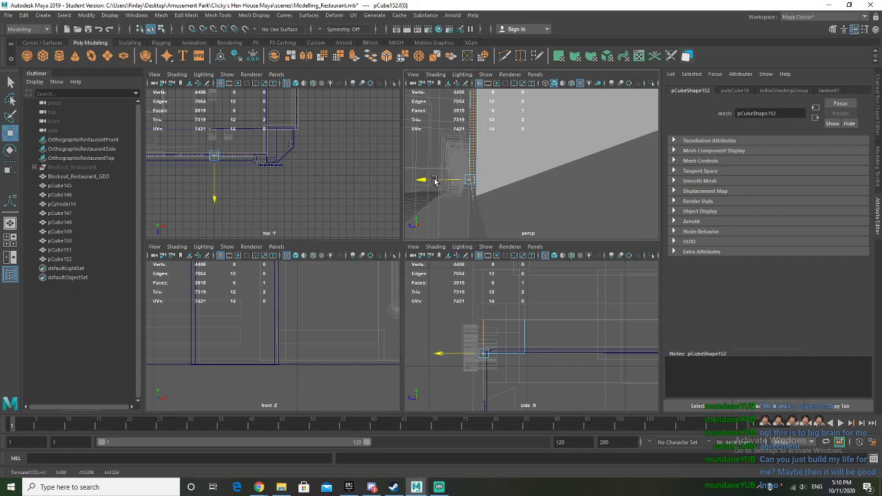
{"action": "scroll", "coordinate": [497, 384], "scroll_direction": "up", "scroll_amount": 5}
{"action": "middle_click_drag", "start_coordinate": [460, 371], "coordinate": [581, 330], "text": "alt"}
{"action": "scroll", "coordinate": [462, 384], "scroll_direction": "up", "scroll_amount": 5}
{"action": "middle_click_drag", "start_coordinate": [463, 384], "coordinate": [565, 315], "text": "alt"}
{"action": "scroll", "coordinate": [505, 356], "scroll_direction": "up", "scroll_amount": 8}
{"action": "middle_click_drag", "start_coordinate": [568, 358], "coordinate": [415, 332], "text": "alt"}
{"action": "scroll", "coordinate": [518, 341], "scroll_direction": "up", "scroll_amount": 1}
{"action": "left_click_drag", "start_coordinate": [469, 373], "coordinate": [469, 370]}
Try raising the cube's bottom face slightly toward the roof level, then undo the move
{"action": "mouse_move", "coordinate": [492, 191]}
{"action": "left_mouse_down", "text": "alt"}
{"action": "mouse_move", "coordinate": [510, 177]}
{"action": "mouse_move", "coordinate": [502, 187]}
{"action": "left_mouse_up", "text": "alt"}
{"action": "scroll", "coordinate": [527, 161], "scroll_direction": "down", "scroll_amount": 5}
{"action": "scroll", "coordinate": [551, 172], "scroll_direction": "up", "scroll_amount": 5}
{"action": "left_click_drag", "start_coordinate": [561, 181], "coordinate": [523, 206], "text": "alt"}
{"action": "left_click", "coordinate": [528, 188]}
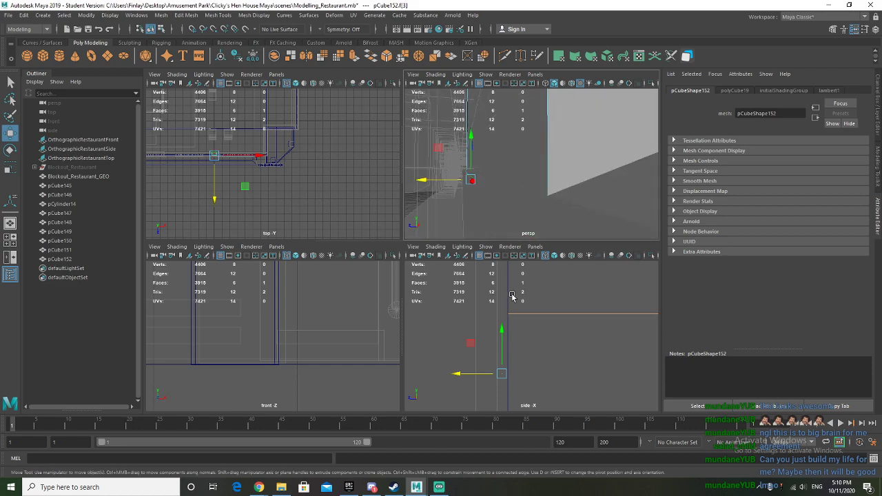
{"action": "left_click_drag", "start_coordinate": [502, 334], "coordinate": [501, 275]}
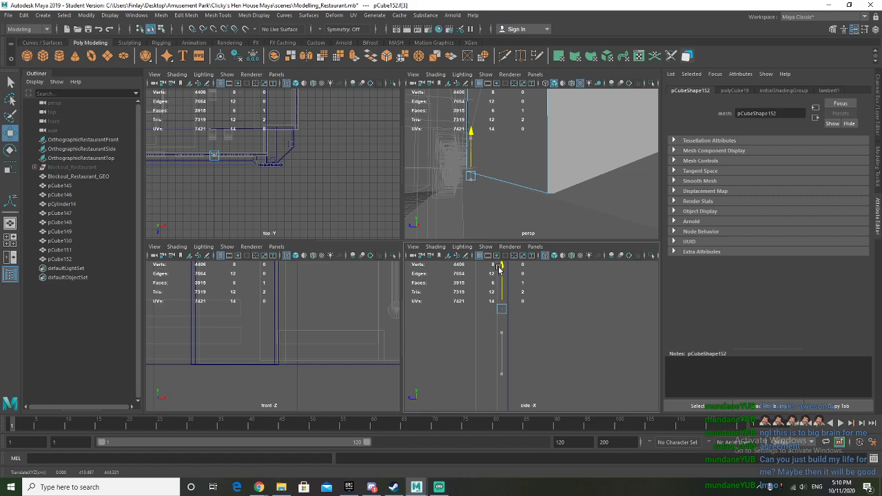
{"action": "key", "text": "ctrl+z"}
Stretch the cube along X to about 1758 as a long ledge over the front roof edge and shift it along X
{"action": "left_click_drag", "start_coordinate": [507, 199], "coordinate": [552, 208], "text": "alt"}
{"action": "key", "text": "r"}
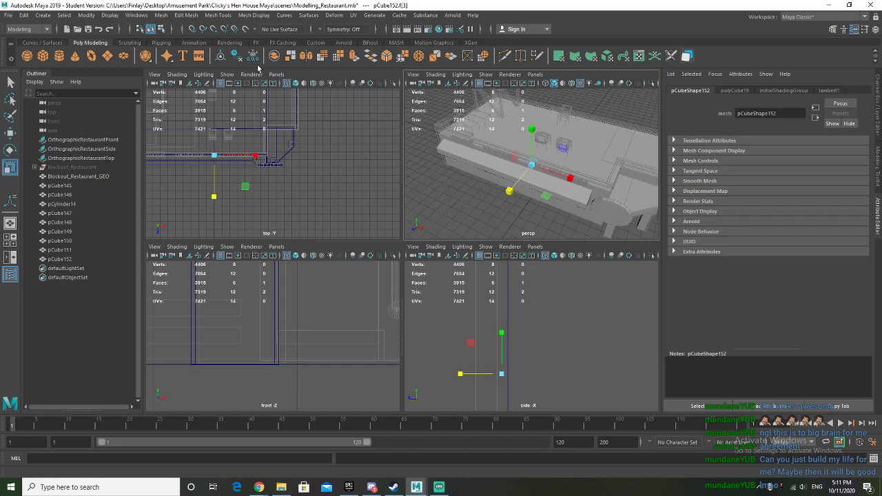
{"action": "left_click_drag", "start_coordinate": [572, 181], "coordinate": [700, 224]}
{"action": "right_click_drag", "start_coordinate": [534, 163], "coordinate": [539, 173]}
{"action": "left_click_drag", "start_coordinate": [569, 175], "coordinate": [644, 219]}
{"action": "key", "text": "w"}
{"action": "left_click_drag", "start_coordinate": [566, 177], "coordinate": [549, 171]}
{"action": "key", "text": "r"}
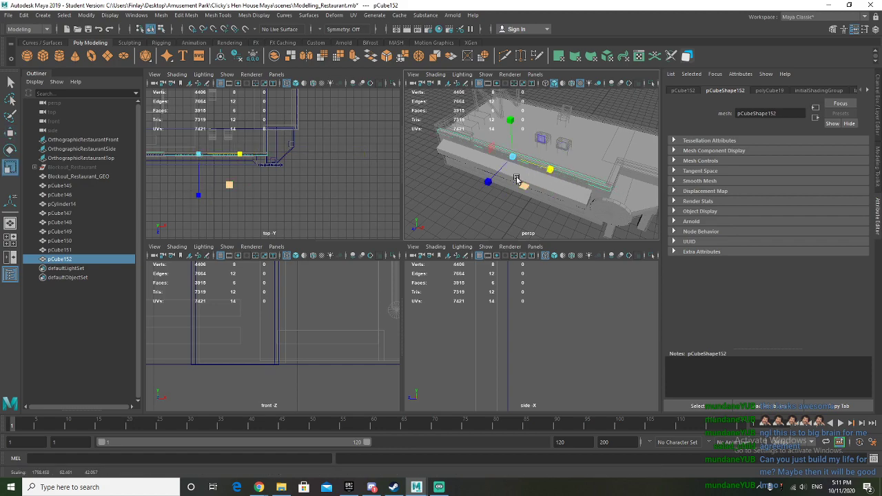
Move the long roof ledge's pivot to its end near the round disc and frame that end closely
{"action": "left_click_drag", "start_coordinate": [526, 182], "coordinate": [457, 164], "text": "alt"}
{"action": "left_click_drag", "start_coordinate": [547, 181], "coordinate": [528, 166], "text": "alt"}
{"action": "key", "text": "e"}
{"action": "key", "text": "f"}
{"action": "key", "text": "w"}
{"action": "key", "text": "e"}
{"action": "key", "text": "w"}
{"action": "scroll", "coordinate": [563, 177], "scroll_direction": "up", "scroll_amount": 5}
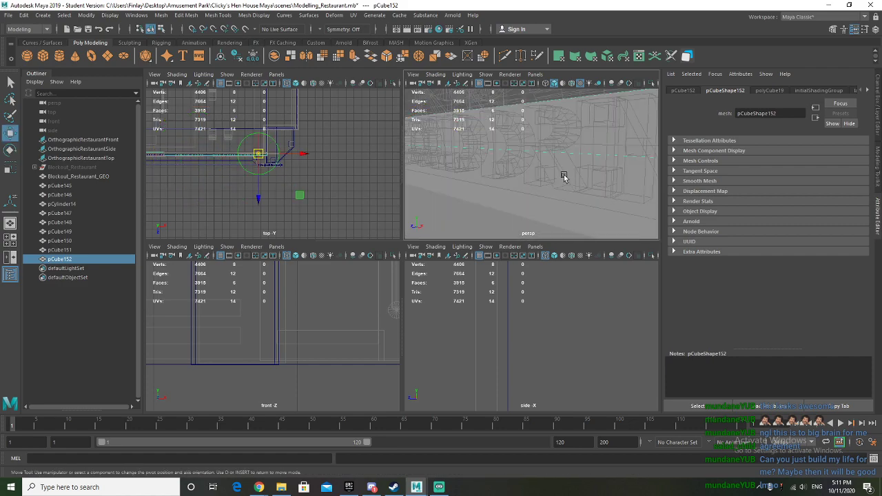
{"action": "mouse_move", "coordinate": [564, 177]}
{"action": "left_mouse_down", "text": "alt"}
{"action": "mouse_move", "coordinate": [513, 168]}
{"action": "mouse_move", "coordinate": [558, 191]}
{"action": "left_mouse_up", "text": "alt"}
{"action": "scroll", "coordinate": [553, 180], "scroll_direction": "down", "scroll_amount": 5}
Select the roof ledge's end face and move its pivot along X to the end beside the round disc
{"action": "key", "text": "d"}
{"action": "right_click_drag", "start_coordinate": [554, 179], "coordinate": [553, 197]}
{"action": "key", "text": "d"}
{"action": "key", "text": "d"}
{"action": "key", "text": "f"}
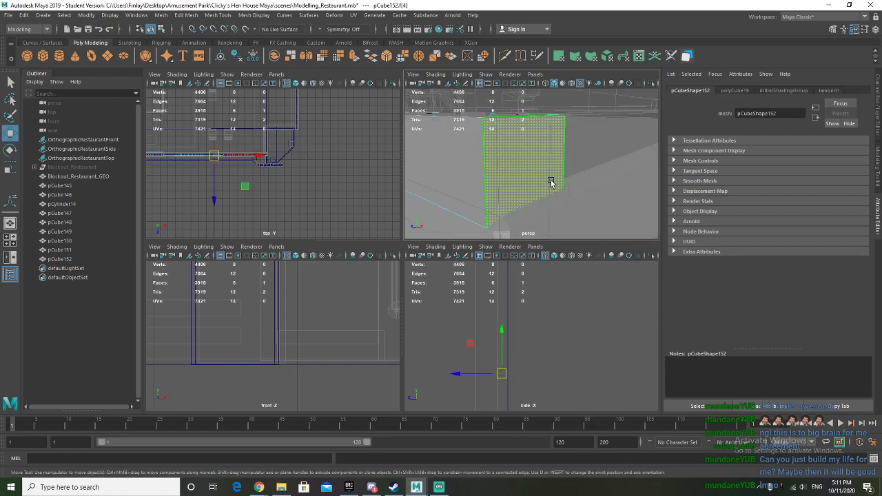
{"action": "scroll", "coordinate": [444, 160], "scroll_direction": "down", "scroll_amount": 6}
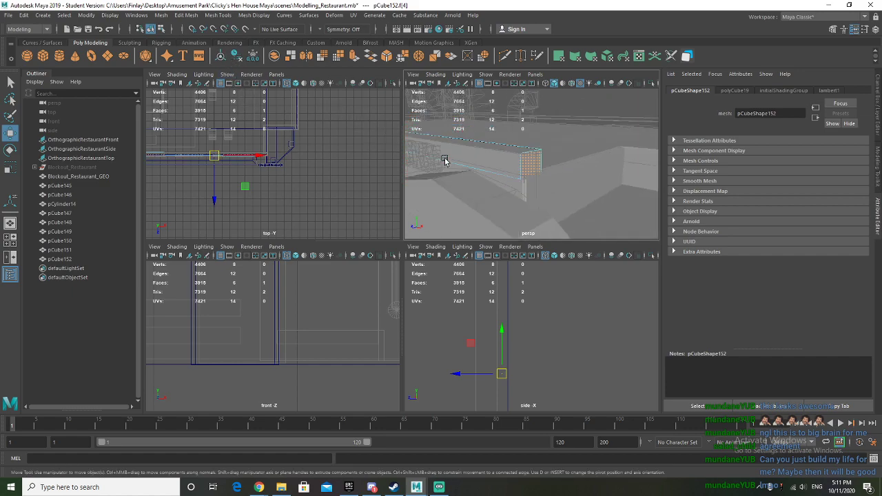
{"action": "key", "text": "d"}
{"action": "left_click_drag", "start_coordinate": [478, 159], "coordinate": [556, 192]}
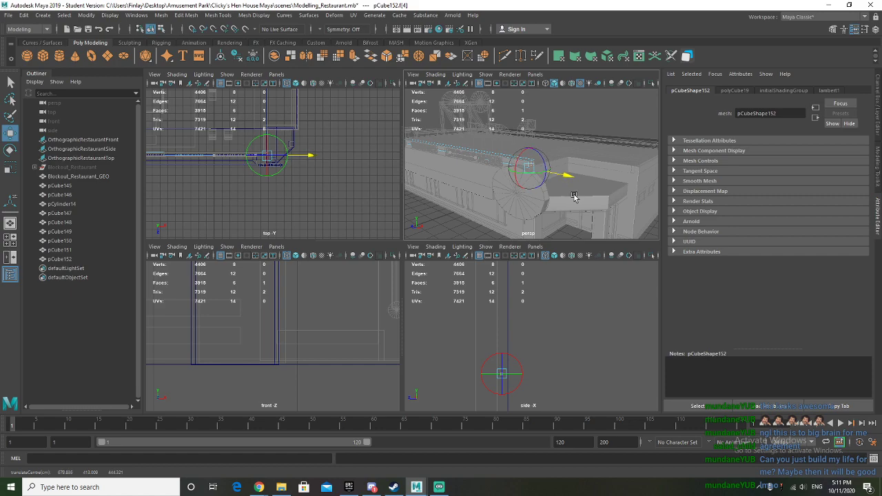
{"action": "key", "text": "f"}
{"action": "mouse_move", "coordinate": [542, 188]}
{"action": "left_mouse_down", "text": "alt"}
{"action": "mouse_move", "coordinate": [531, 173]}
{"action": "mouse_move", "coordinate": [542, 163]}
{"action": "mouse_move", "coordinate": [552, 188]}
{"action": "left_mouse_up", "text": "alt"}
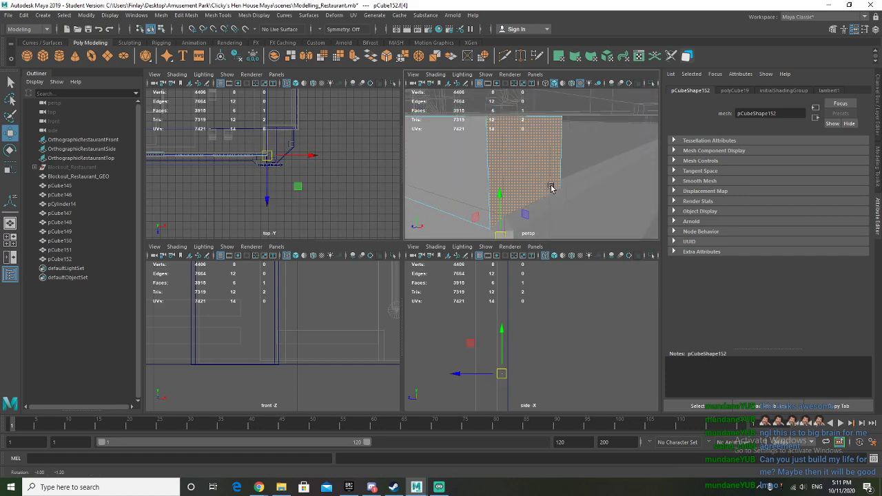
Move the roof ledge's end face along X to line up with the building's edge beside the round disc
{"action": "scroll", "coordinate": [528, 207], "scroll_direction": "up", "scroll_amount": 4}
{"action": "middle_click_drag", "start_coordinate": [527, 207], "coordinate": [534, 137], "text": "alt"}
{"action": "scroll", "coordinate": [325, 337], "scroll_direction": "down", "scroll_amount": 8}
{"action": "scroll", "coordinate": [324, 338], "scroll_direction": "up", "scroll_amount": 10}
{"action": "scroll", "coordinate": [261, 345], "scroll_direction": "up", "scroll_amount": 3}
{"action": "left_click_drag", "start_coordinate": [269, 369], "coordinate": [344, 366]}
{"action": "left_click_drag", "start_coordinate": [509, 167], "coordinate": [481, 164], "text": "alt"}
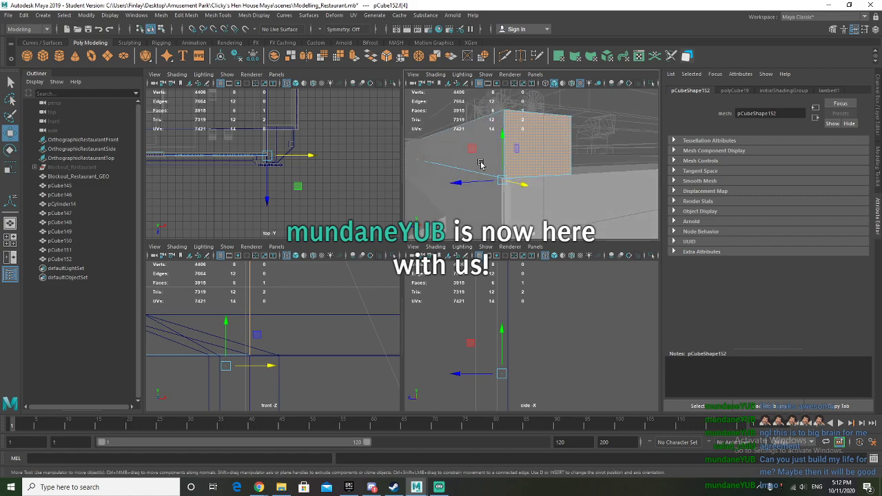
{"action": "left_click_drag", "start_coordinate": [481, 163], "coordinate": [568, 181], "text": "alt"}
{"action": "scroll", "coordinate": [504, 168], "scroll_direction": "up", "scroll_amount": 5}
{"action": "scroll", "coordinate": [269, 380], "scroll_direction": "up", "scroll_amount": 3}
{"action": "scroll", "coordinate": [253, 359], "scroll_direction": "up", "scroll_amount": 3}
{"action": "left_click_drag", "start_coordinate": [208, 351], "coordinate": [208, 351]}
{"action": "scroll", "coordinate": [331, 301], "scroll_direction": "down", "scroll_amount": 6}
{"action": "middle_click_drag", "start_coordinate": [332, 301], "coordinate": [331, 348], "text": "alt"}
Try moving the selected end face's pivot along X to the opposite end of the ledge, then undo the pivot move
{"action": "mouse_move", "coordinate": [530, 179]}
{"action": "left_mouse_down", "text": "alt"}
{"action": "mouse_move", "coordinate": [525, 186]}
{"action": "mouse_move", "coordinate": [527, 167]}
{"action": "mouse_move", "coordinate": [527, 179]}
{"action": "mouse_move", "coordinate": [560, 150]}
{"action": "mouse_move", "coordinate": [548, 141]}
{"action": "mouse_move", "coordinate": [586, 131]}
{"action": "mouse_move", "coordinate": [549, 130]}
{"action": "mouse_move", "coordinate": [515, 165]}
{"action": "left_mouse_up", "text": "alt"}
{"action": "scroll", "coordinate": [514, 166], "scroll_direction": "down", "scroll_amount": 10}
{"action": "middle_click_drag", "start_coordinate": [499, 173], "coordinate": [550, 170], "text": "alt"}
{"action": "scroll", "coordinate": [550, 170], "scroll_direction": "up", "scroll_amount": 5}
{"action": "left_click_drag", "start_coordinate": [550, 170], "coordinate": [598, 164], "text": "alt"}
{"action": "middle_click_drag", "start_coordinate": [599, 164], "coordinate": [553, 170], "text": "alt"}
{"action": "scroll", "coordinate": [552, 170], "scroll_direction": "down", "scroll_amount": 3}
{"action": "key", "text": "d"}
{"action": "left_click_drag", "start_coordinate": [645, 136], "coordinate": [569, 105]}
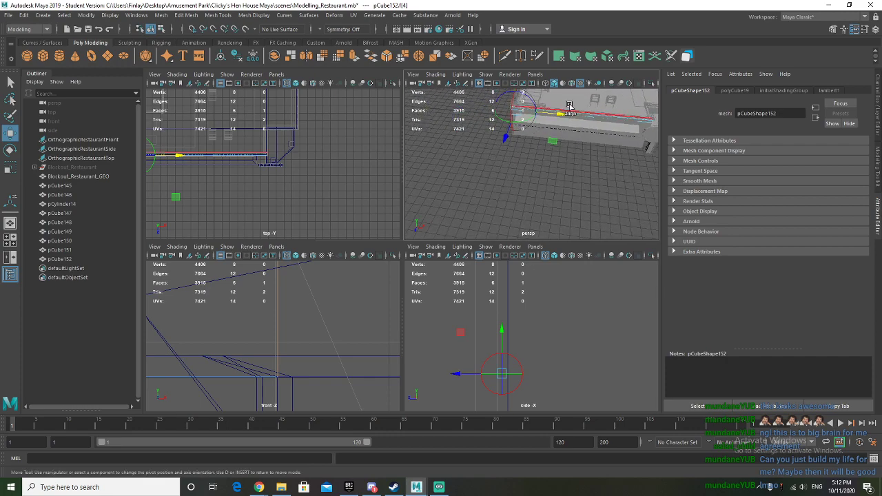
{"action": "right_click", "coordinate": [577, 111]}
{"action": "key", "text": "ctrl+z"}
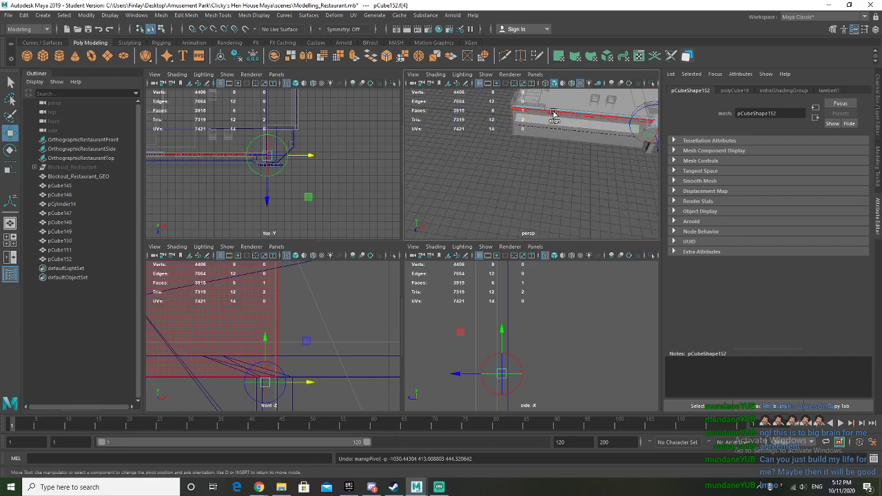
Select the ledge's opposite end face and move its pivot along X towards that end of the roof
{"action": "right_click_drag", "start_coordinate": [552, 111], "coordinate": [577, 106]}
{"action": "left_click_drag", "start_coordinate": [558, 115], "coordinate": [484, 154], "text": "alt"}
{"action": "scroll", "coordinate": [477, 159], "scroll_direction": "down", "scroll_amount": 4}
{"action": "key", "text": "d"}
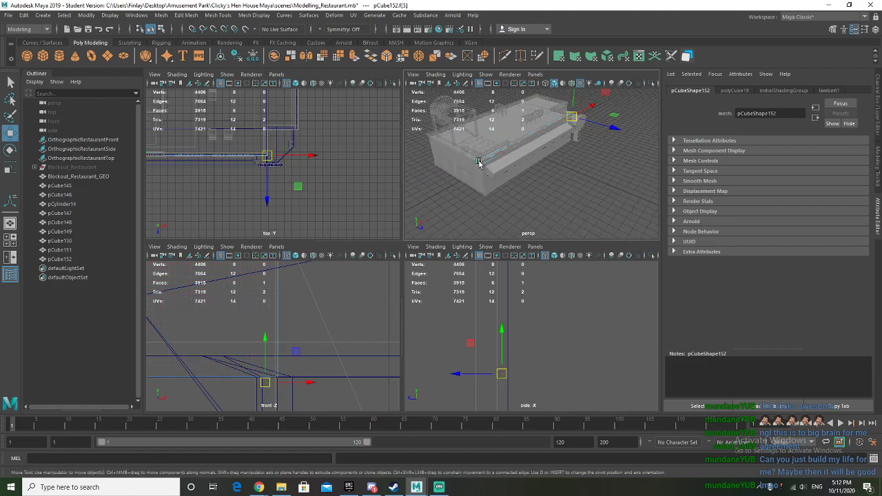
{"action": "right_click", "coordinate": [479, 163]}
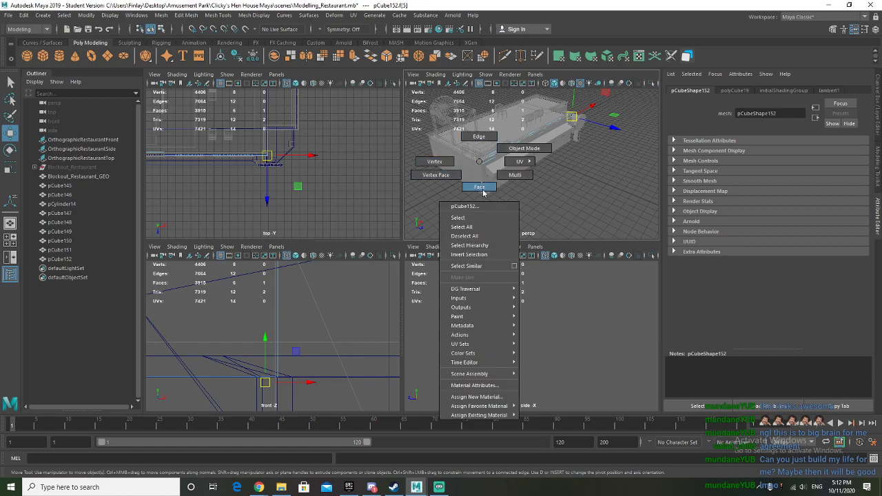
{"action": "left_click", "coordinate": [483, 192]}
{"action": "key", "text": "d"}
{"action": "left_click_drag", "start_coordinate": [590, 106], "coordinate": [559, 123]}
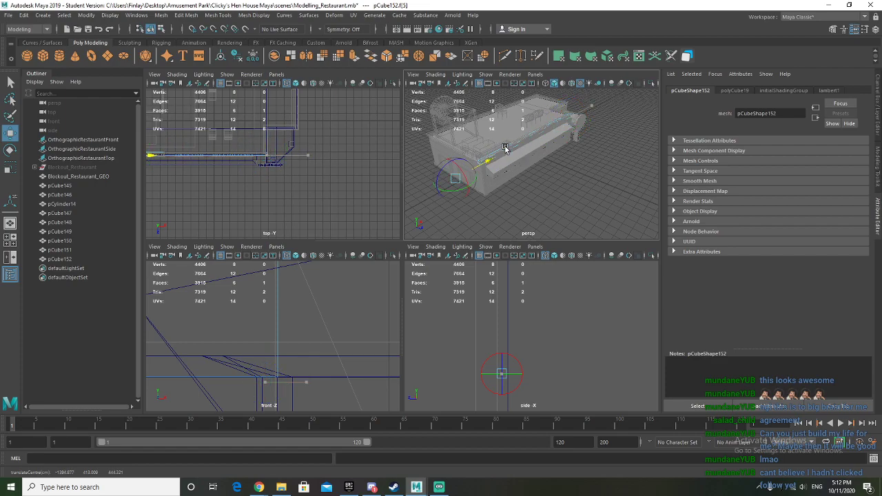
{"action": "key", "text": "d"}
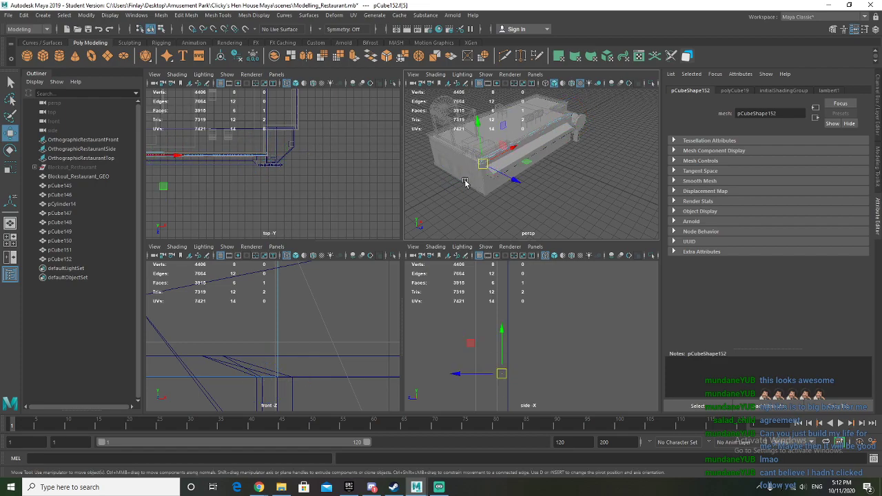
Refine the end face's pivot along X so it sits on the building's outer corner
{"action": "key", "text": "f"}
{"action": "left_click_drag", "start_coordinate": [592, 189], "coordinate": [555, 154], "text": "alt"}
{"action": "middle_click_drag", "start_coordinate": [569, 190], "coordinate": [483, 159], "text": "alt"}
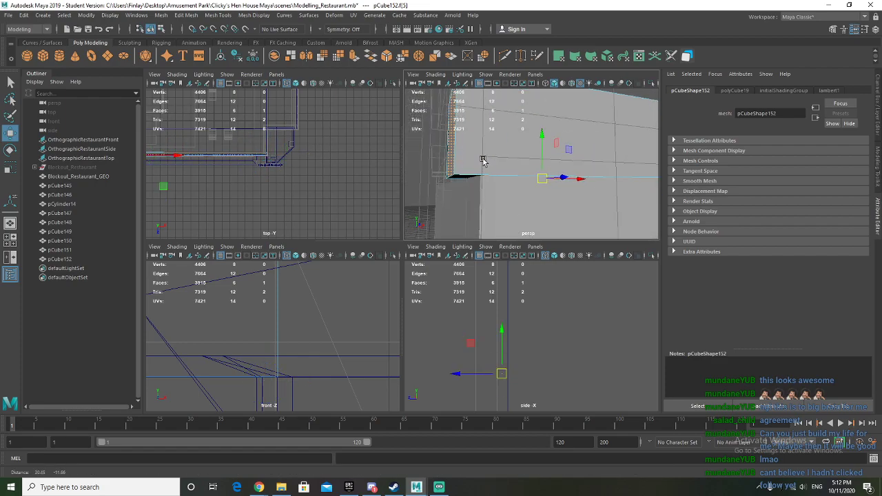
{"action": "key", "text": "d"}
{"action": "left_click_drag", "start_coordinate": [583, 186], "coordinate": [566, 181]}
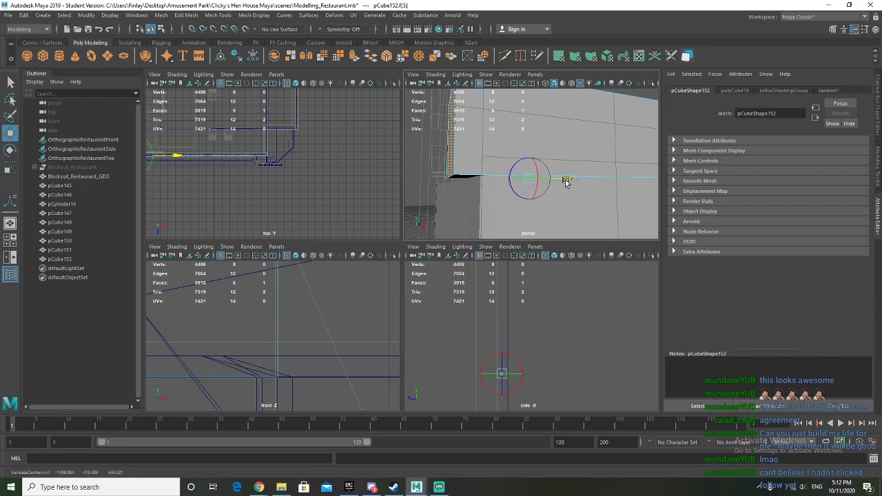
{"action": "mouse_move", "coordinate": [507, 198]}
{"action": "left_mouse_down", "text": "alt"}
{"action": "mouse_move", "coordinate": [488, 180]}
{"action": "mouse_move", "coordinate": [509, 181]}
{"action": "left_mouse_up", "text": "alt"}
{"action": "scroll", "coordinate": [281, 371], "scroll_direction": "down", "scroll_amount": 12}
{"action": "middle_click_drag", "start_coordinate": [165, 349], "coordinate": [182, 398], "text": "alt"}
{"action": "scroll", "coordinate": [276, 341], "scroll_direction": "up", "scroll_amount": 6}
{"action": "scroll", "coordinate": [315, 297], "scroll_direction": "up", "scroll_amount": 7}
{"action": "middle_click_drag", "start_coordinate": [315, 297], "coordinate": [292, 432], "text": "alt"}
{"action": "scroll", "coordinate": [255, 315], "scroll_direction": "up", "scroll_amount": 4}
{"action": "middle_click_drag", "start_coordinate": [253, 314], "coordinate": [330, 282], "text": "alt"}
{"action": "scroll", "coordinate": [293, 363], "scroll_direction": "up", "scroll_amount": 7}
{"action": "key", "text": "d"}
{"action": "left_click_drag", "start_coordinate": [183, 360], "coordinate": [208, 362]}
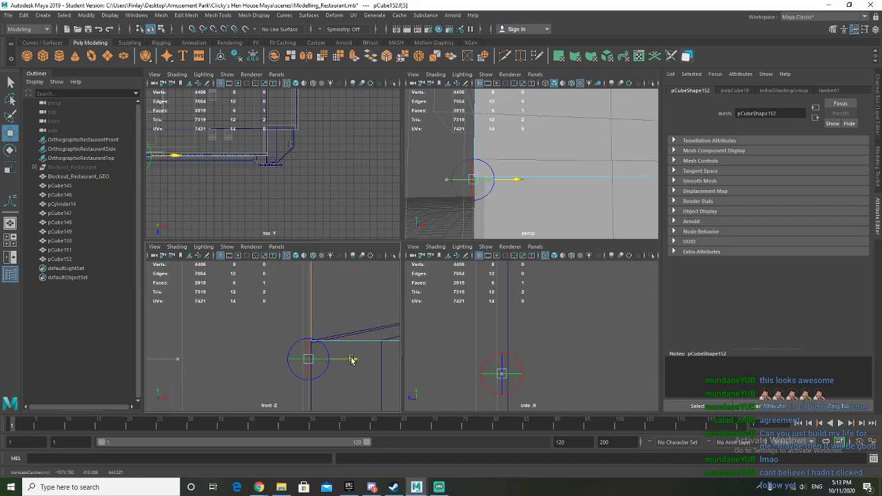
Move this end face along X until it is flush with the building's outer side wall
{"action": "key", "text": "d"}
{"action": "scroll", "coordinate": [348, 357], "scroll_direction": "up", "scroll_amount": 4}
{"action": "middle_click_drag", "start_coordinate": [332, 357], "coordinate": [246, 328], "text": "alt"}
{"action": "left_click_drag", "start_coordinate": [305, 354], "coordinate": [301, 354]}
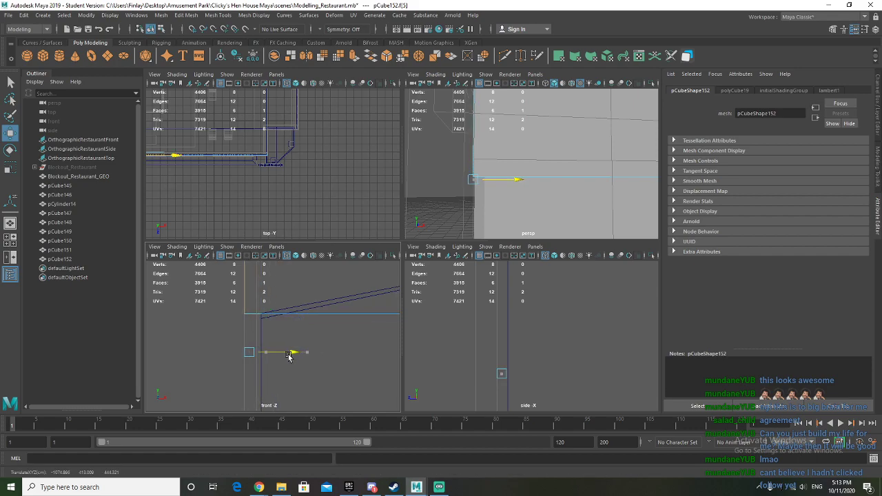
{"action": "left_click_drag", "start_coordinate": [494, 158], "coordinate": [511, 165], "text": "alt"}
{"action": "left_click_drag", "start_coordinate": [308, 358], "coordinate": [311, 358]}
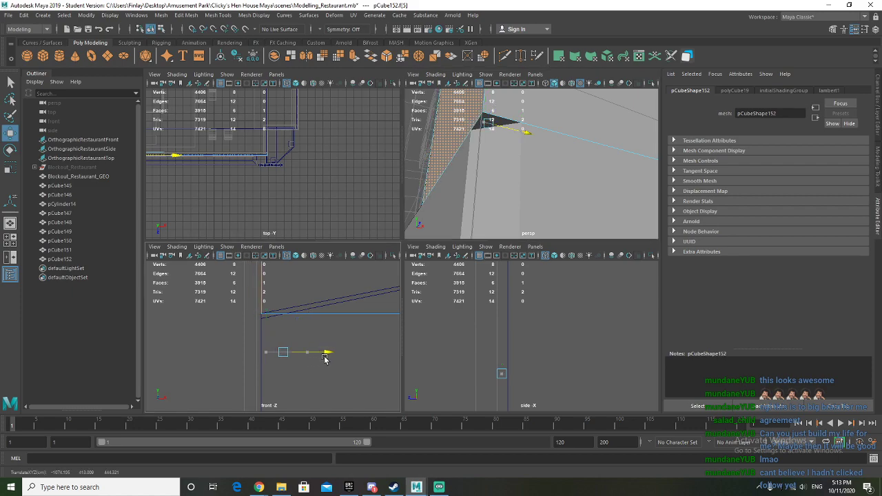
{"action": "scroll", "coordinate": [295, 339], "scroll_direction": "up", "scroll_amount": 4}
{"action": "left_click_drag", "start_coordinate": [325, 360], "coordinate": [295, 381]}
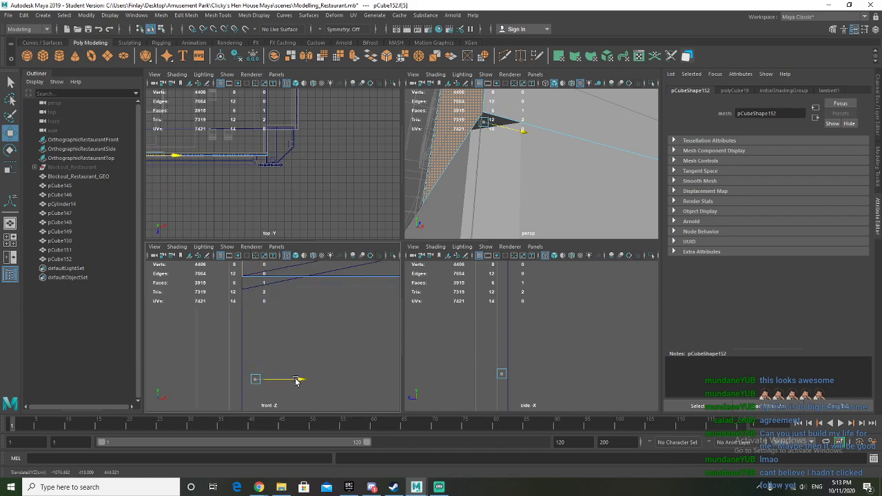
{"action": "key", "text": "f"}
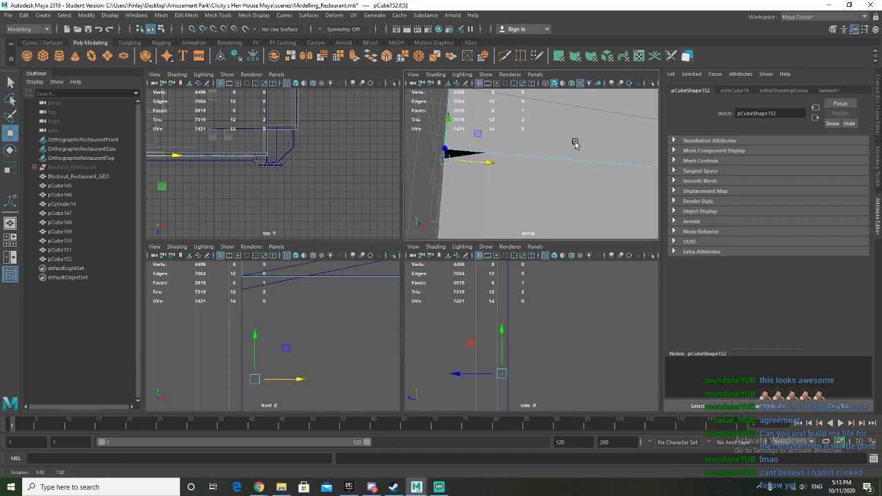
{"action": "key", "text": "f"}
{"action": "scroll", "coordinate": [284, 322], "scroll_direction": "up", "scroll_amount": 5}
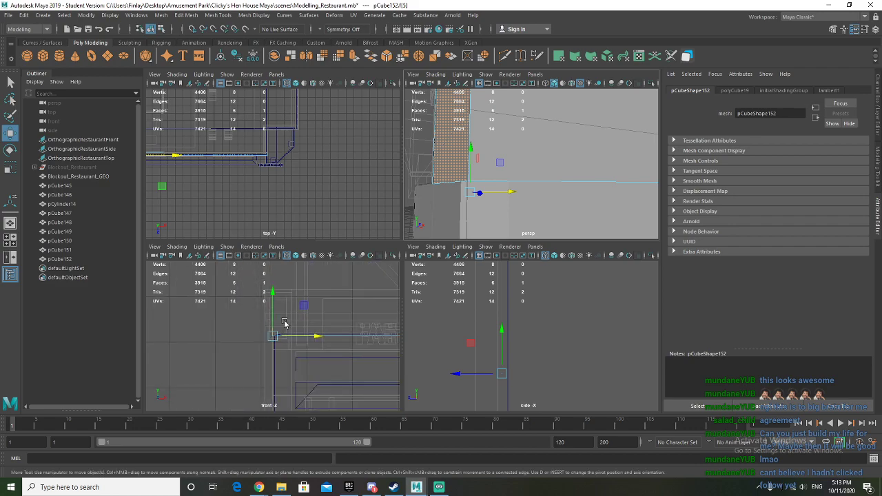
{"action": "scroll", "coordinate": [286, 333], "scroll_direction": "up", "scroll_amount": 4}
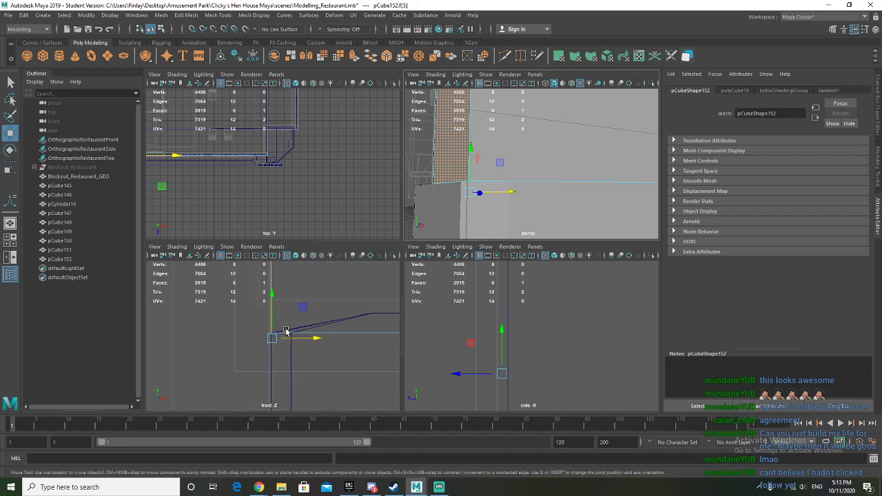
{"action": "scroll", "coordinate": [571, 165], "scroll_direction": "up", "scroll_amount": 4}
Return the ledge to object mode and cut an edge loop across it with Multi-Cut near the end beside the round disc
{"action": "left_click_drag", "start_coordinate": [571, 177], "coordinate": [524, 158], "text": "alt"}
{"action": "right_click", "coordinate": [535, 145]}
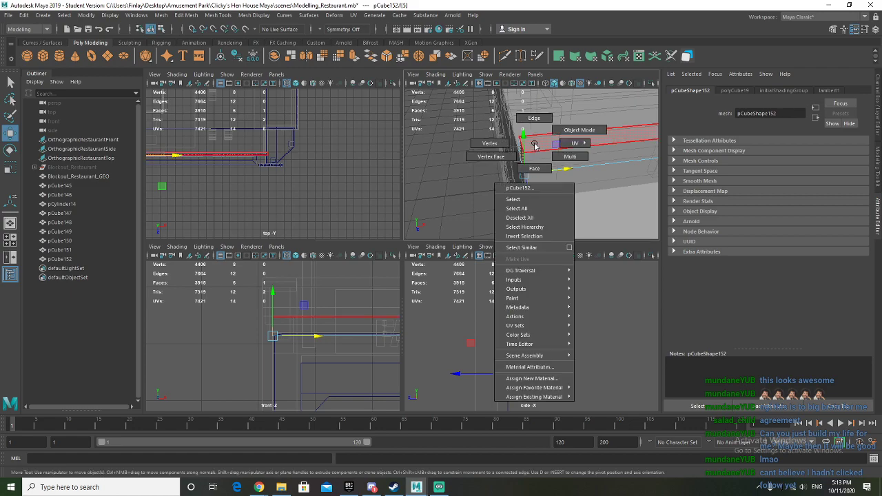
{"action": "right_click_drag", "start_coordinate": [535, 144], "coordinate": [573, 127]}
{"action": "scroll", "coordinate": [576, 147], "scroll_direction": "down", "scroll_amount": 4}
{"action": "left_click_drag", "start_coordinate": [575, 145], "coordinate": [587, 169], "text": "alt"}
{"action": "middle_click_drag", "start_coordinate": [586, 169], "coordinate": [551, 160], "text": "alt"}
{"action": "left_click_drag", "start_coordinate": [551, 160], "coordinate": [526, 154], "text": "alt"}
{"action": "middle_click_drag", "start_coordinate": [485, 162], "coordinate": [501, 164], "text": "alt"}
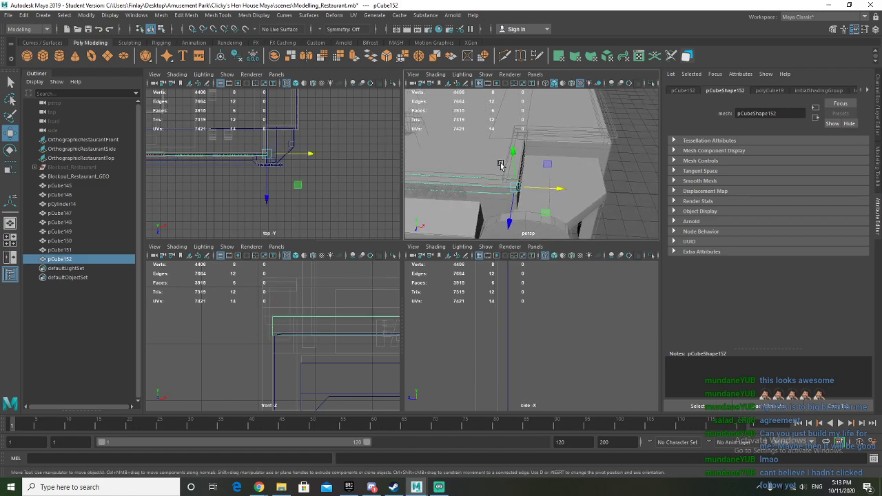
{"action": "mouse_move", "coordinate": [521, 173]}
{"action": "left_mouse_down", "text": "alt"}
{"action": "mouse_move", "coordinate": [479, 174]}
{"action": "mouse_move", "coordinate": [564, 177]}
{"action": "mouse_move", "coordinate": [516, 159]}
{"action": "left_mouse_up", "text": "alt"}
{"action": "scroll", "coordinate": [467, 173], "scroll_direction": "up", "scroll_amount": 3}
{"action": "scroll", "coordinate": [492, 119], "scroll_direction": "up", "scroll_amount": 4}
{"action": "left_click_drag", "start_coordinate": [494, 121], "coordinate": [514, 185], "text": "alt"}
{"action": "scroll", "coordinate": [522, 167], "scroll_direction": "down", "scroll_amount": 5}
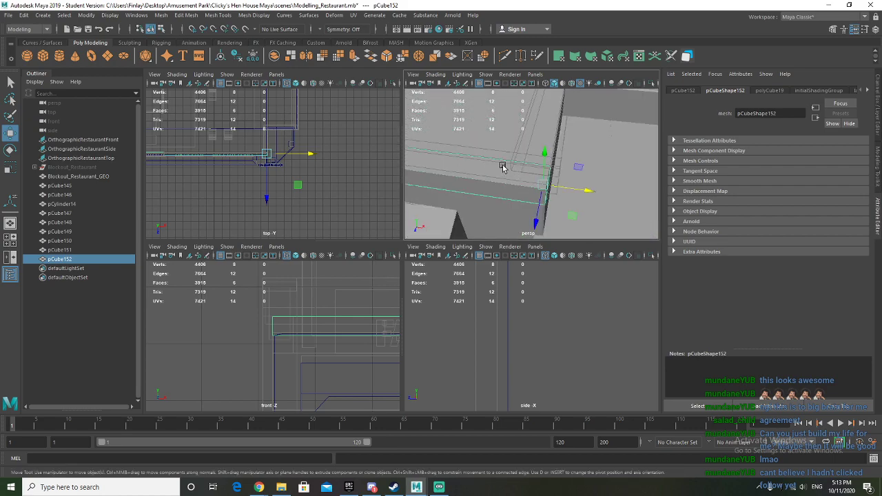
{"action": "right_click", "coordinate": [503, 168], "text": "shift"}
{"action": "left_click", "coordinate": [452, 166]}
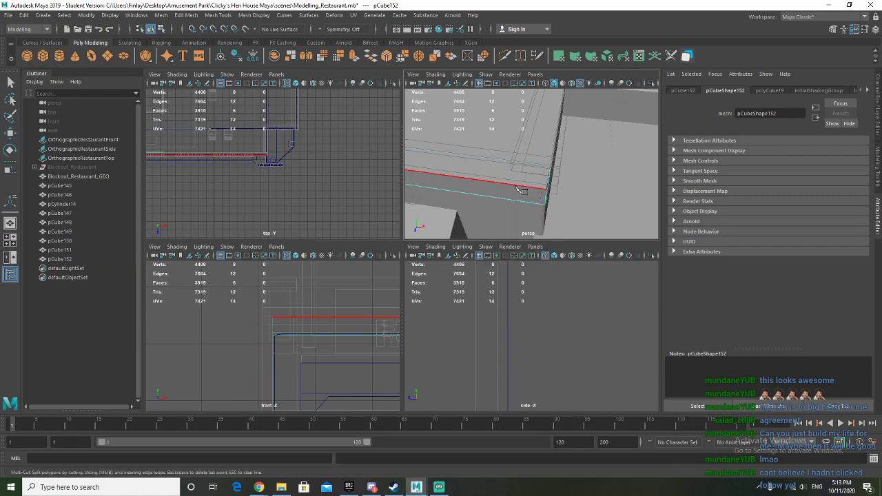
{"action": "left_click_drag", "start_coordinate": [519, 188], "coordinate": [542, 132], "text": "alt"}
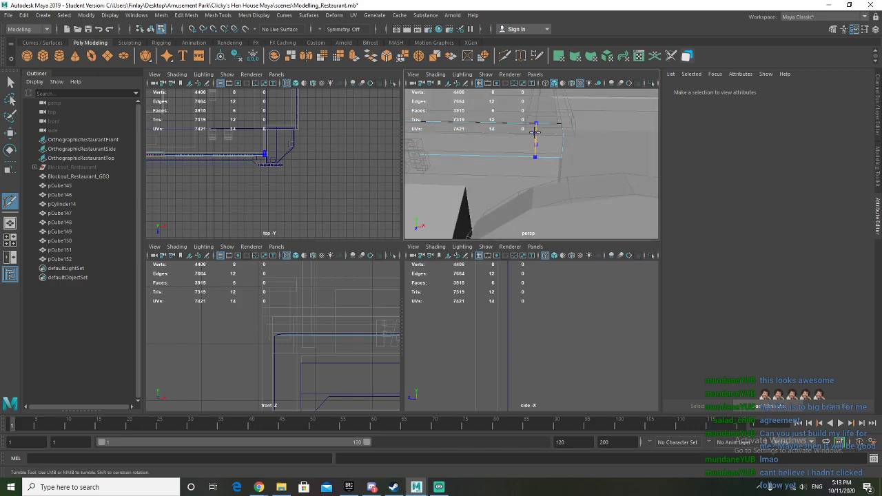
{"action": "right_click", "coordinate": [536, 132]}
Select the whole new edge loop near the ledge's end and activate the Move tool
{"action": "left_click_drag", "start_coordinate": [573, 171], "coordinate": [545, 170], "text": "alt"}
{"action": "scroll", "coordinate": [534, 160], "scroll_direction": "up", "scroll_amount": 3}
{"action": "left_click_drag", "start_coordinate": [502, 132], "coordinate": [504, 169], "text": "alt"}
{"action": "right_click_drag", "start_coordinate": [499, 167], "coordinate": [502, 146]}
{"action": "double_click", "coordinate": [505, 178]}
{"action": "left_click_drag", "start_coordinate": [505, 179], "coordinate": [556, 187], "text": "alt"}
{"action": "key", "text": "w"}
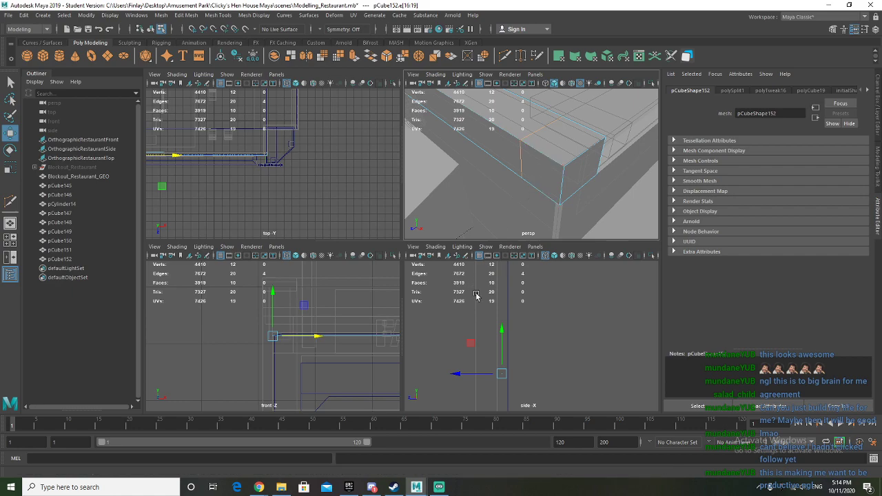
Switch the Move tool's axis orientation to Component, then set it back to World
{"action": "key", "text": "a"}
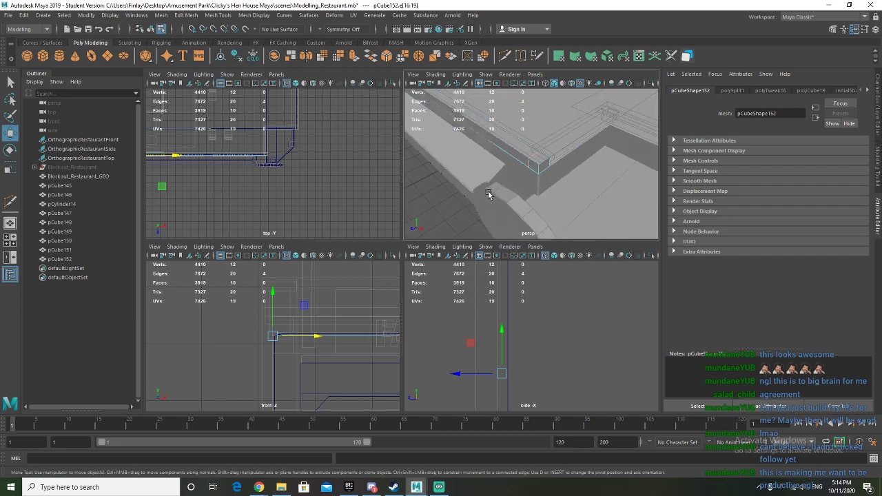
{"action": "double_click", "coordinate": [10, 133]}
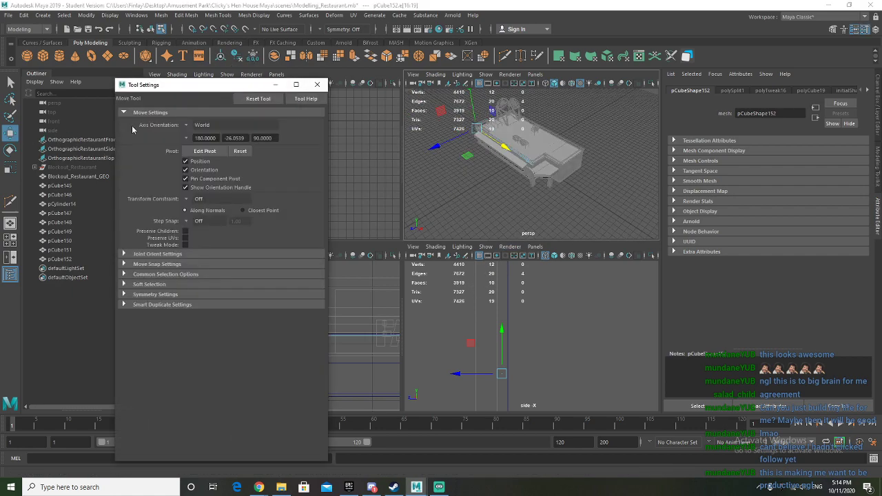
{"action": "left_click", "coordinate": [187, 127]}
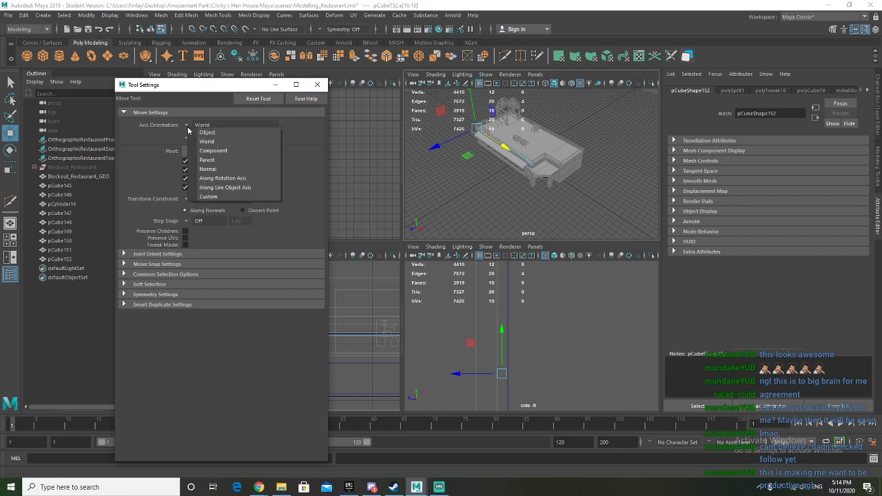
{"action": "left_click", "coordinate": [220, 151]}
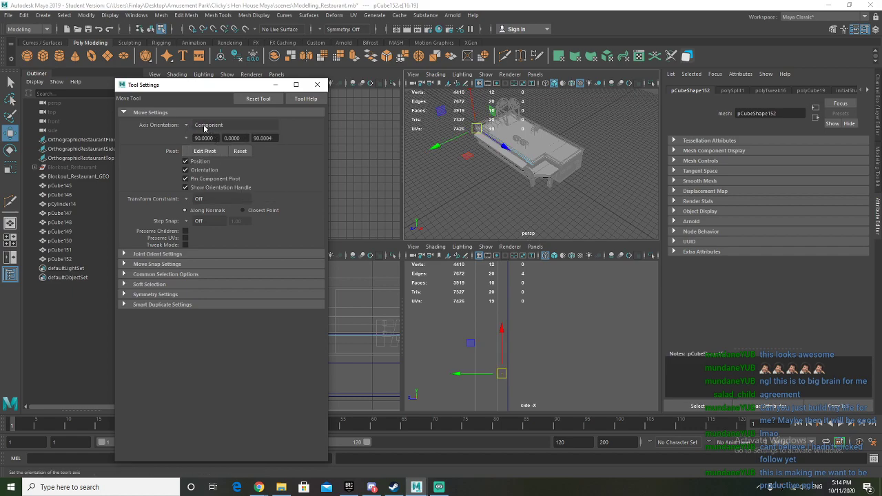
{"action": "left_click", "coordinate": [187, 127]}
{"action": "left_click", "coordinate": [207, 142]}
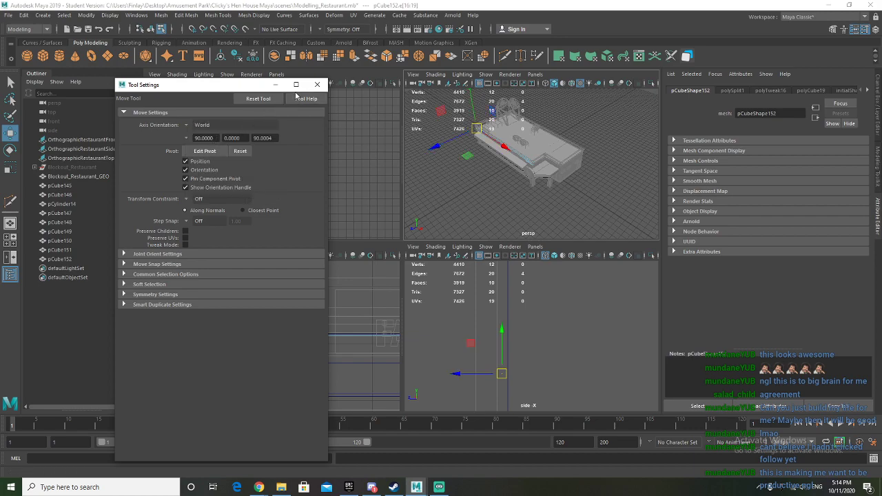
{"action": "left_click", "coordinate": [317, 85]}
Move the edge loop's pivot to the ledge's outer corner and adjust the loop's placement near that end
{"action": "key", "text": "d"}
{"action": "left_click_drag", "start_coordinate": [503, 148], "coordinate": [556, 181]}
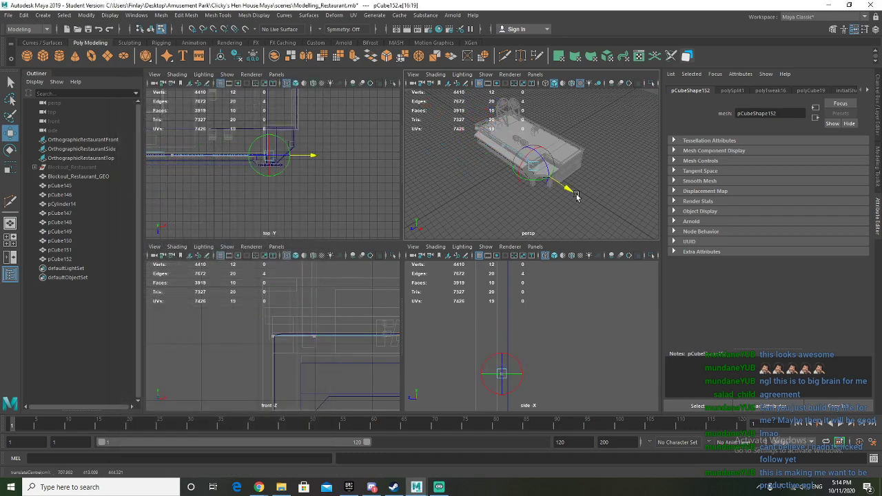
{"action": "scroll", "coordinate": [561, 190], "scroll_direction": "up", "scroll_amount": 10}
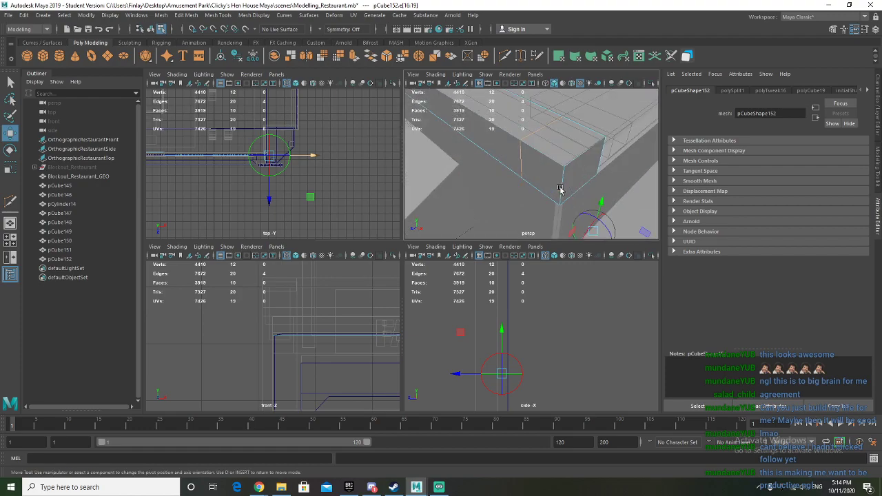
{"action": "scroll", "coordinate": [576, 199], "scroll_direction": "down", "scroll_amount": 2}
{"action": "left_click_drag", "start_coordinate": [585, 212], "coordinate": [556, 204]}
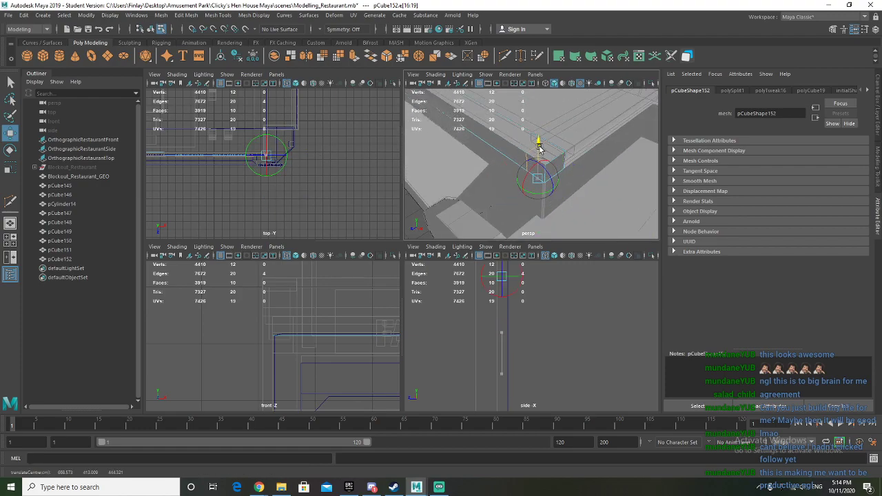
{"action": "left_click_drag", "start_coordinate": [537, 175], "coordinate": [566, 150], "text": "alt"}
{"action": "key", "text": "d"}
{"action": "key", "text": "d"}
{"action": "left_click_drag", "start_coordinate": [571, 108], "coordinate": [572, 108]}
Select the rear face of the ledge's short end segment and reposition its pivot along Z
{"action": "left_click_drag", "start_coordinate": [568, 158], "coordinate": [615, 155], "text": "alt"}
{"action": "left_click_drag", "start_coordinate": [620, 124], "coordinate": [551, 190], "text": "alt"}
{"action": "left_click_drag", "start_coordinate": [544, 232], "coordinate": [504, 154], "text": "alt"}
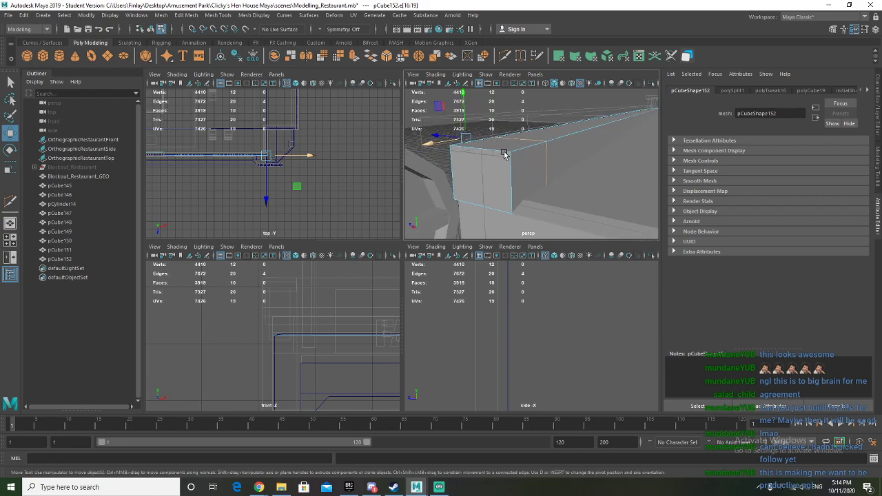
{"action": "right_click_drag", "start_coordinate": [520, 164], "coordinate": [522, 185]}
{"action": "left_click", "coordinate": [529, 167]}
{"action": "left_click_drag", "start_coordinate": [552, 202], "coordinate": [446, 164], "text": "alt"}
{"action": "key", "text": "d"}
{"action": "left_click_drag", "start_coordinate": [441, 138], "coordinate": [498, 139]}
Try moving the end segment's rear face back along Z by about 298, then undo the move
{"action": "left_click_drag", "start_coordinate": [534, 105], "coordinate": [616, 183]}
{"action": "key", "text": "d"}
{"action": "middle_click_drag", "start_coordinate": [601, 184], "coordinate": [528, 171], "text": "alt"}
{"action": "key", "text": "ctrl+z"}
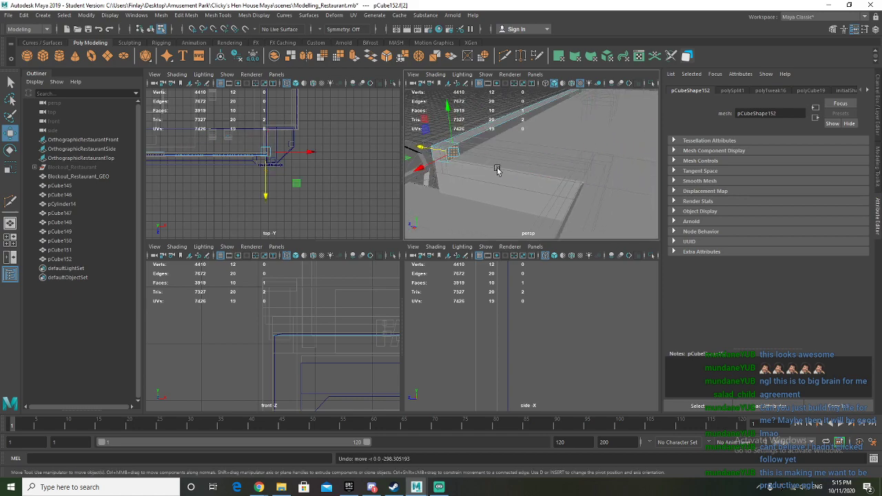
Extrude the end segment's rear face back along Z to continue the ledge along the roof's side edge
{"action": "left_click_drag", "start_coordinate": [499, 170], "coordinate": [510, 176], "text": "alt"}
{"action": "left_click_drag", "start_coordinate": [417, 155], "coordinate": [453, 158], "text": "shift"}
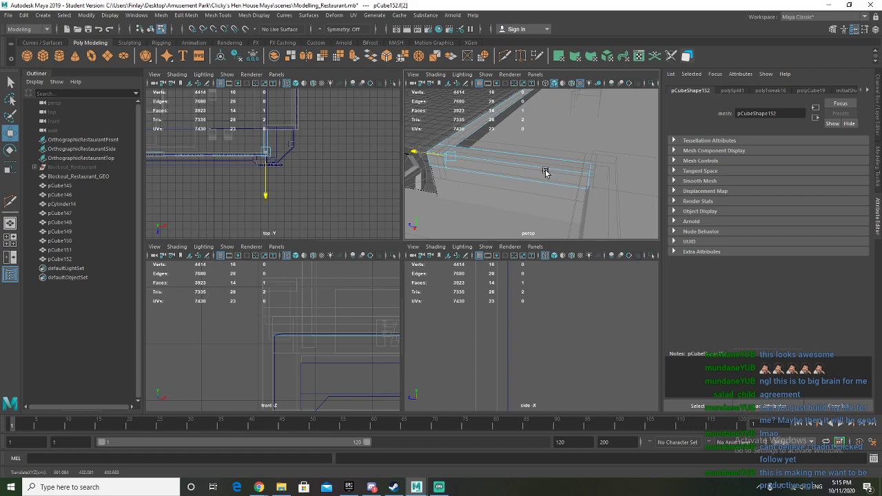
{"action": "key", "text": "ctrl+e"}
{"action": "left_click_drag", "start_coordinate": [576, 181], "coordinate": [475, 169], "text": "alt"}
{"action": "left_click_drag", "start_coordinate": [417, 160], "coordinate": [430, 160]}
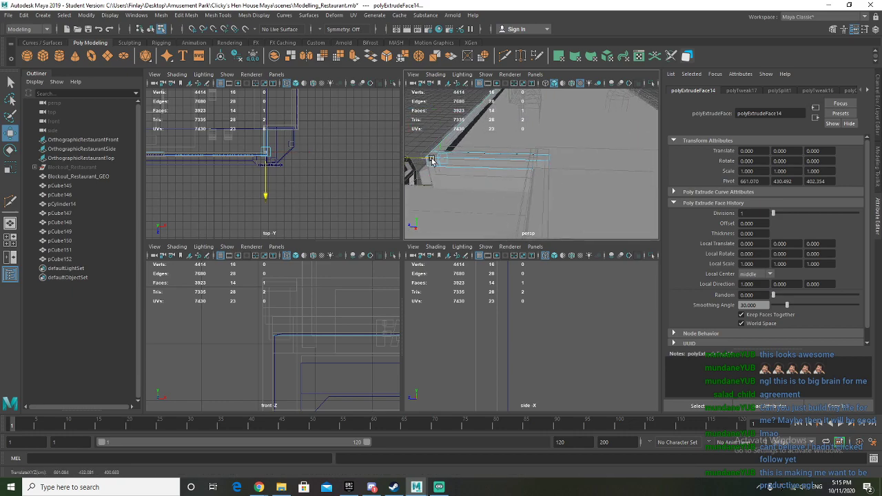
{"action": "mouse_move", "coordinate": [524, 171]}
{"action": "left_mouse_down", "text": "alt"}
{"action": "mouse_move", "coordinate": [561, 187]}
{"action": "mouse_move", "coordinate": [540, 200]}
{"action": "mouse_move", "coordinate": [533, 221]}
{"action": "mouse_move", "coordinate": [476, 175]}
{"action": "mouse_move", "coordinate": [538, 161]}
{"action": "mouse_move", "coordinate": [476, 162]}
{"action": "mouse_move", "coordinate": [508, 170]}
{"action": "left_mouse_up", "text": "alt"}
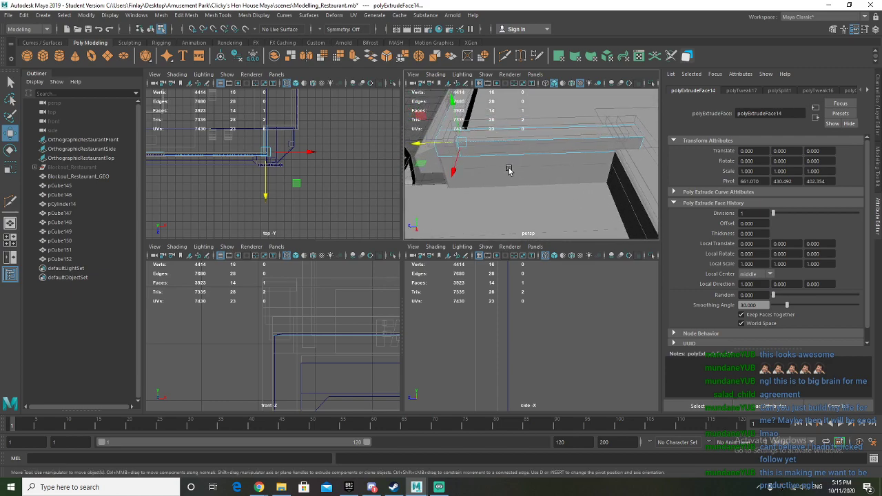
Insert an edge loop with Multi-Cut across the ledge's side segment, close to its rear end
{"action": "left_click_drag", "start_coordinate": [440, 140], "coordinate": [438, 142]}
{"action": "left_click_drag", "start_coordinate": [441, 144], "coordinate": [613, 141], "text": "alt"}
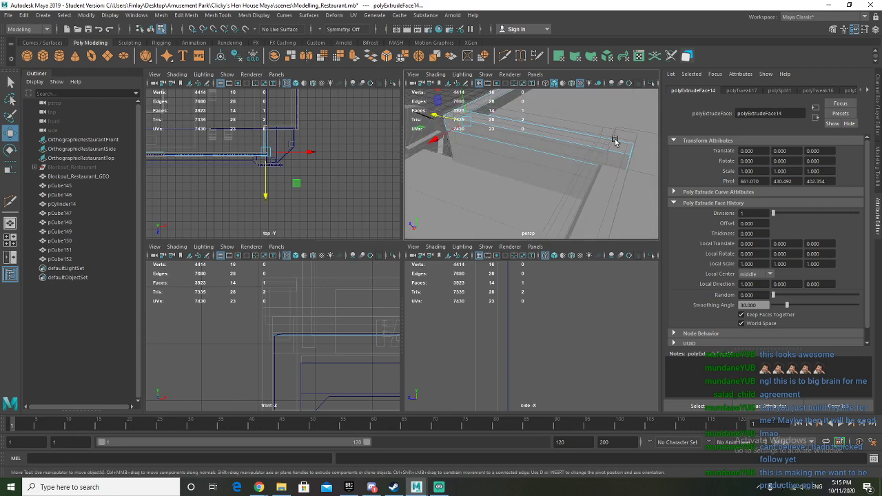
{"action": "right_click", "coordinate": [601, 145]}
{"action": "right_click", "coordinate": [602, 145], "text": "shift"}
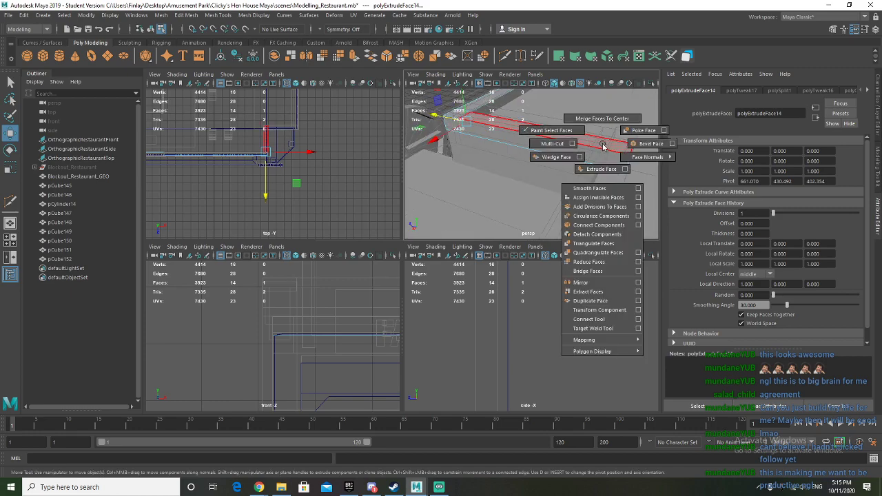
{"action": "left_click", "coordinate": [549, 144]}
{"action": "mouse_move", "coordinate": [549, 146]}
{"action": "left_mouse_down", "text": "alt"}
{"action": "mouse_move", "coordinate": [593, 158]}
{"action": "mouse_move", "coordinate": [605, 152]}
{"action": "mouse_move", "coordinate": [418, 148]}
{"action": "mouse_move", "coordinate": [512, 173]}
{"action": "mouse_move", "coordinate": [584, 148]}
{"action": "mouse_move", "coordinate": [555, 177]}
{"action": "mouse_move", "coordinate": [508, 152]}
{"action": "mouse_move", "coordinate": [529, 154]}
{"action": "mouse_move", "coordinate": [544, 138]}
{"action": "left_mouse_up", "text": "alt"}
{"action": "scroll", "coordinate": [616, 160], "scroll_direction": "up", "scroll_amount": 5}
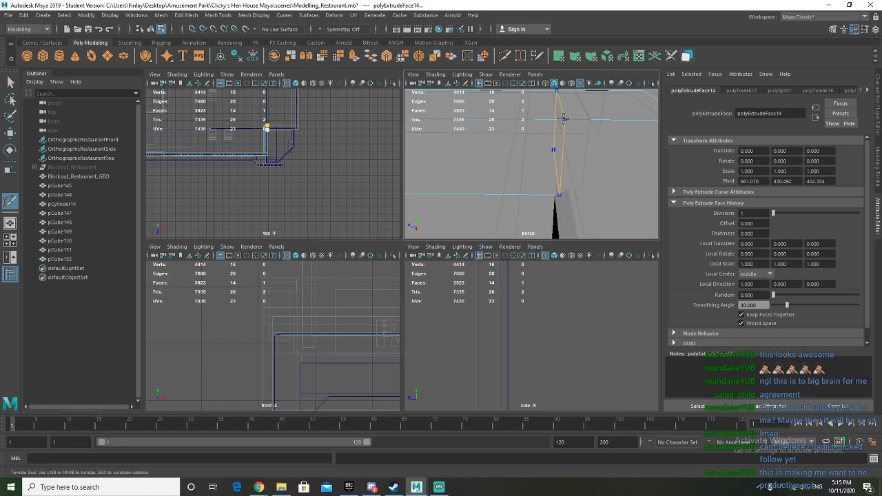
{"action": "key", "text": "Return"}
{"action": "scroll", "coordinate": [528, 172], "scroll_direction": "up", "scroll_amount": 3}
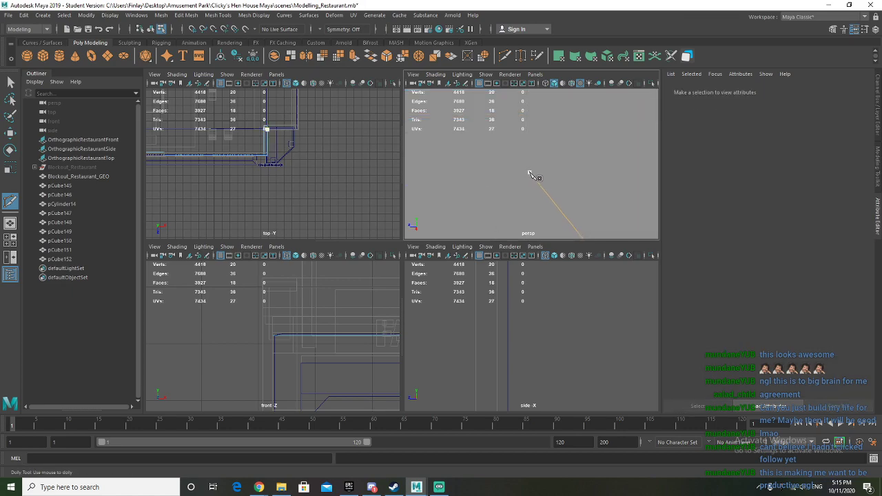
Select the new edge loop, try moving it along Z, and undo the move
{"action": "scroll", "coordinate": [524, 172], "scroll_direction": "down", "scroll_amount": 4}
{"action": "right_click_drag", "start_coordinate": [515, 139], "coordinate": [522, 121]}
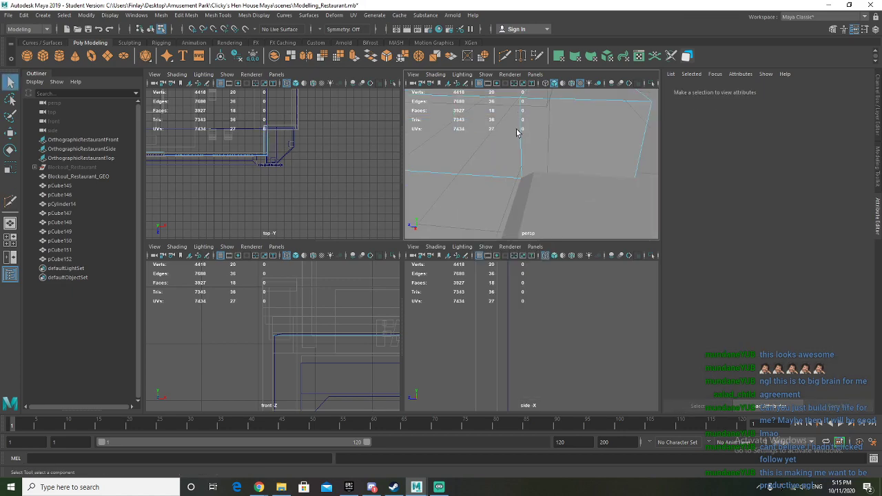
{"action": "double_click", "coordinate": [522, 133]}
{"action": "left_click_drag", "start_coordinate": [522, 133], "coordinate": [504, 132], "text": "alt"}
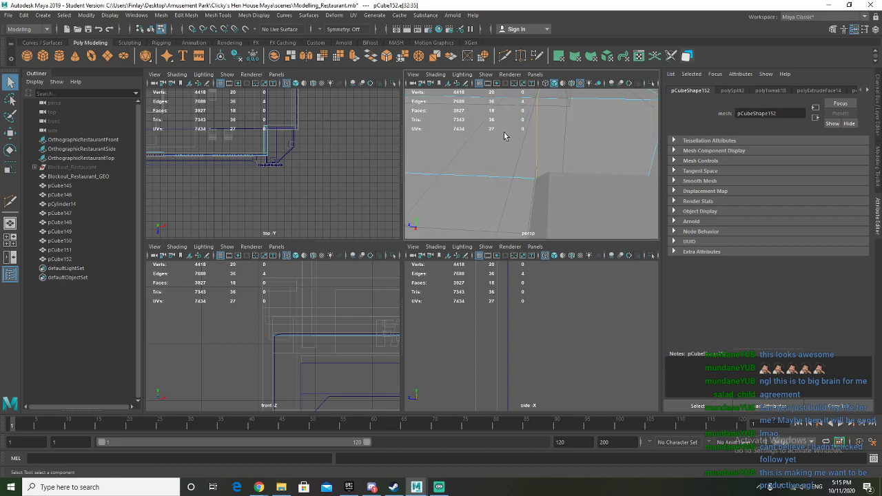
{"action": "scroll", "coordinate": [504, 136], "scroll_direction": "down", "scroll_amount": 5}
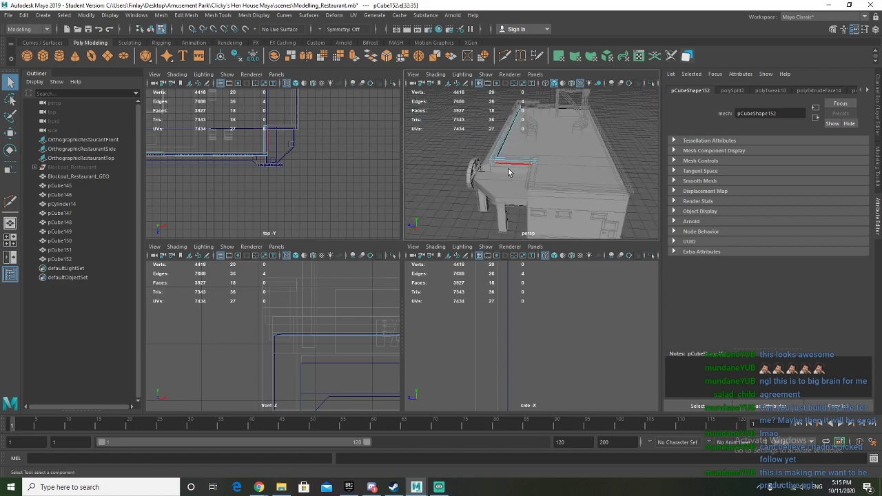
{"action": "scroll", "coordinate": [508, 171], "scroll_direction": "up", "scroll_amount": 5}
{"action": "key", "text": "w"}
{"action": "left_click_drag", "start_coordinate": [481, 154], "coordinate": [480, 155]}
{"action": "key", "text": "ctrl+z"}
Reposition the edge loop's pivot along Z and Y to the loop's lower edge beside the wall corner
{"action": "key", "text": "d"}
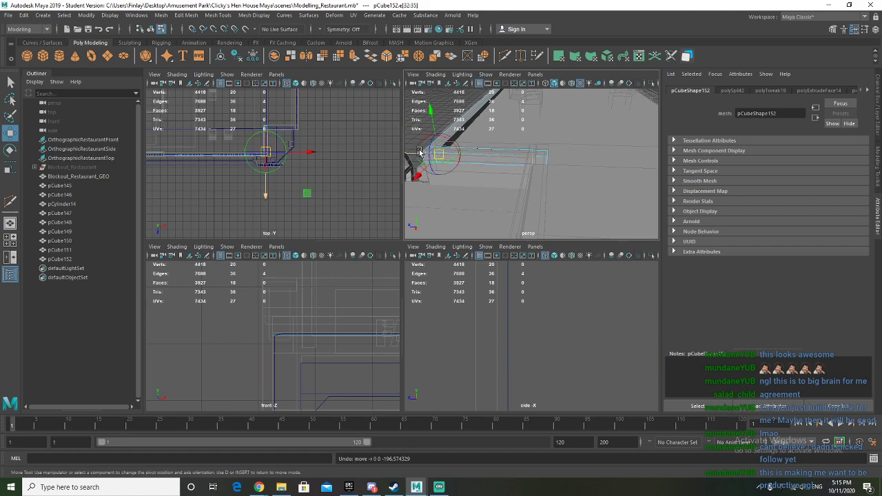
{"action": "left_click_drag", "start_coordinate": [416, 153], "coordinate": [540, 181]}
{"action": "scroll", "coordinate": [522, 175], "scroll_direction": "up", "scroll_amount": 3}
{"action": "middle_click_drag", "start_coordinate": [540, 181], "coordinate": [540, 118], "text": "alt"}
{"action": "left_click_drag", "start_coordinate": [538, 111], "coordinate": [538, 156]}
{"action": "scroll", "coordinate": [351, 297], "scroll_direction": "down", "scroll_amount": 5}
Line up the edge loop along Z with the recessed wall's face in the side view
{"action": "scroll", "coordinate": [441, 327], "scroll_direction": "down", "scroll_amount": 5}
{"action": "middle_click_drag", "start_coordinate": [555, 314], "coordinate": [386, 295], "text": "alt"}
{"action": "middle_click_drag", "start_coordinate": [602, 308], "coordinate": [398, 313], "text": "alt"}
{"action": "left_click_drag", "start_coordinate": [647, 309], "coordinate": [527, 334], "text": "alt"}
{"action": "scroll", "coordinate": [533, 337], "scroll_direction": "up", "scroll_amount": 6}
{"action": "mouse_move", "coordinate": [556, 336]}
{"action": "middle_mouse_down", "text": "alt"}
{"action": "mouse_move", "coordinate": [533, 334]}
{"action": "mouse_move", "coordinate": [553, 348]}
{"action": "middle_mouse_up", "text": "alt"}
{"action": "scroll", "coordinate": [551, 340], "scroll_direction": "up", "scroll_amount": 2}
{"action": "left_click_drag", "start_coordinate": [536, 316], "coordinate": [526, 266]}
{"action": "key", "text": "d"}
{"action": "left_click_drag", "start_coordinate": [494, 305], "coordinate": [490, 305]}
{"action": "scroll", "coordinate": [497, 310], "scroll_direction": "up", "scroll_amount": 1}
{"action": "middle_click_drag", "start_coordinate": [496, 304], "coordinate": [484, 332], "text": "alt"}
{"action": "scroll", "coordinate": [484, 334], "scroll_direction": "up", "scroll_amount": 3}
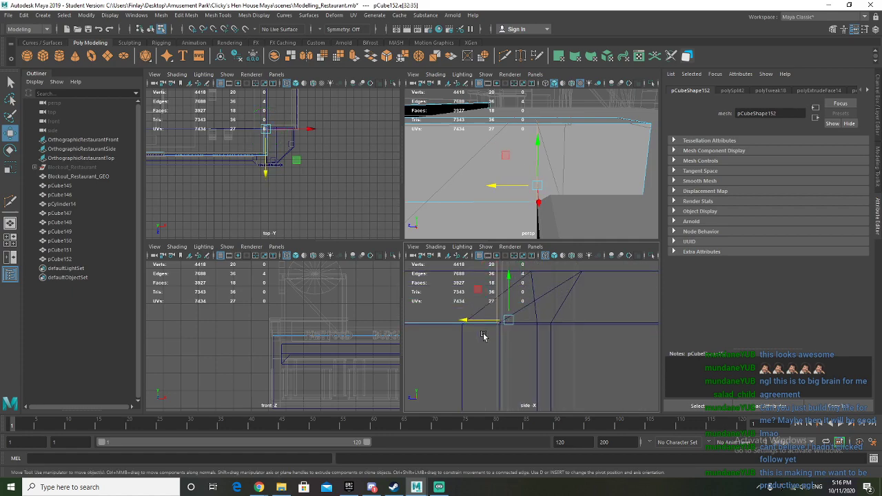
{"action": "left_click_drag", "start_coordinate": [457, 315], "coordinate": [461, 312]}
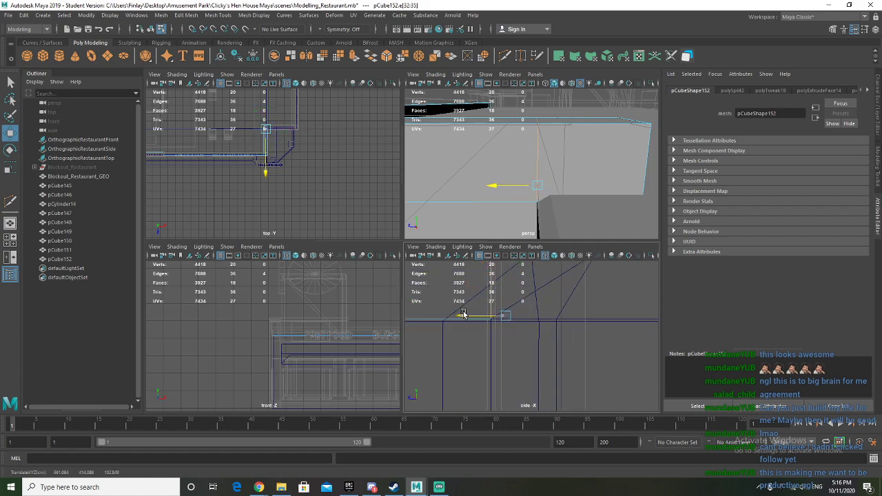
Select the rear end face of the ledge's side segment and fine-tune its position along Z behind the edge loop
{"action": "scroll", "coordinate": [631, 325], "scroll_direction": "down", "scroll_amount": 10}
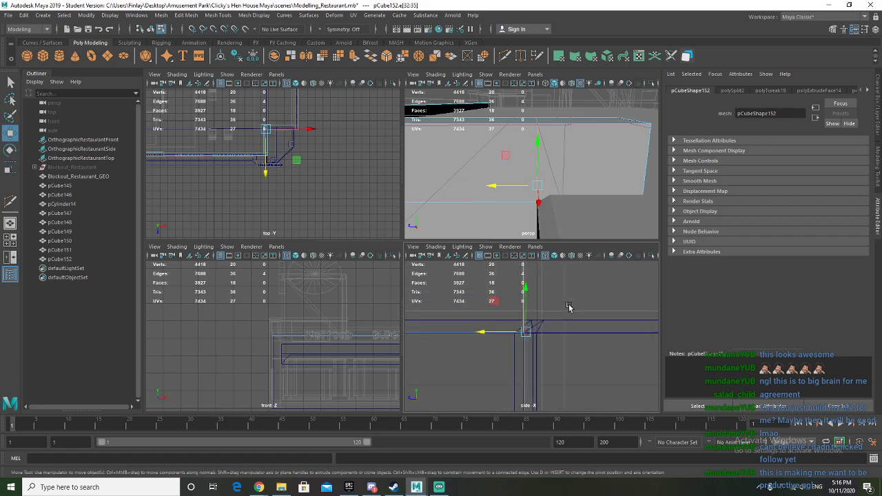
{"action": "middle_click_drag", "start_coordinate": [532, 318], "coordinate": [723, 328], "text": "alt"}
{"action": "middle_click_drag", "start_coordinate": [638, 323], "coordinate": [448, 315], "text": "alt"}
{"action": "mouse_move", "coordinate": [572, 310]}
{"action": "middle_mouse_down", "text": "alt"}
{"action": "mouse_move", "coordinate": [362, 311]}
{"action": "mouse_move", "coordinate": [523, 311]}
{"action": "middle_mouse_up", "text": "alt"}
{"action": "right_click_drag", "start_coordinate": [446, 310], "coordinate": [505, 231]}
{"action": "left_click_drag", "start_coordinate": [505, 230], "coordinate": [517, 153], "text": "alt"}
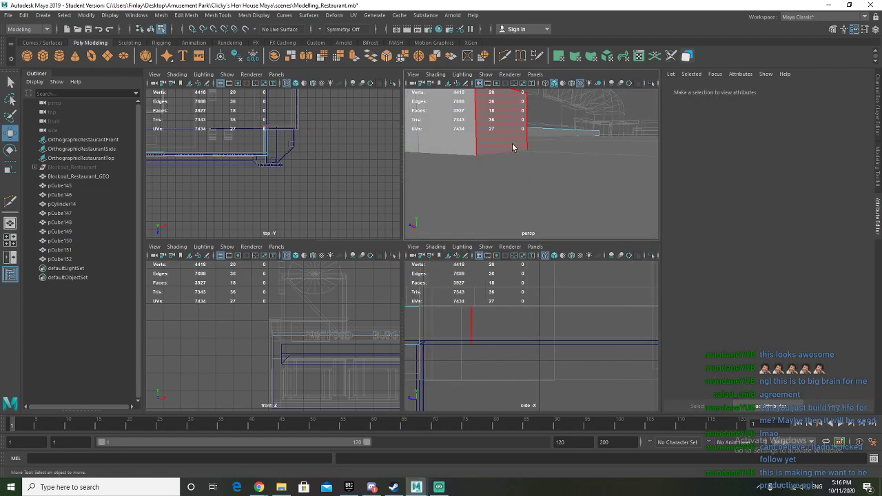
{"action": "key", "text": "q"}
{"action": "left_click", "coordinate": [503, 137]}
{"action": "left_click_drag", "start_coordinate": [498, 202], "coordinate": [482, 203], "text": "alt"}
{"action": "scroll", "coordinate": [460, 336], "scroll_direction": "down", "scroll_amount": 3}
{"action": "left_click_drag", "start_coordinate": [461, 336], "coordinate": [470, 337], "text": "alt"}
{"action": "mouse_move", "coordinate": [470, 337]}
{"action": "middle_mouse_down", "text": "alt"}
{"action": "mouse_move", "coordinate": [636, 335]}
{"action": "mouse_move", "coordinate": [611, 328]}
{"action": "middle_mouse_up", "text": "alt"}
{"action": "middle_click_drag", "start_coordinate": [501, 333], "coordinate": [458, 333], "text": "alt"}
{"action": "mouse_move", "coordinate": [592, 332]}
{"action": "middle_mouse_down", "text": "alt"}
{"action": "mouse_move", "coordinate": [449, 330]}
{"action": "mouse_move", "coordinate": [519, 331]}
{"action": "middle_mouse_up", "text": "alt"}
{"action": "key", "text": "w"}
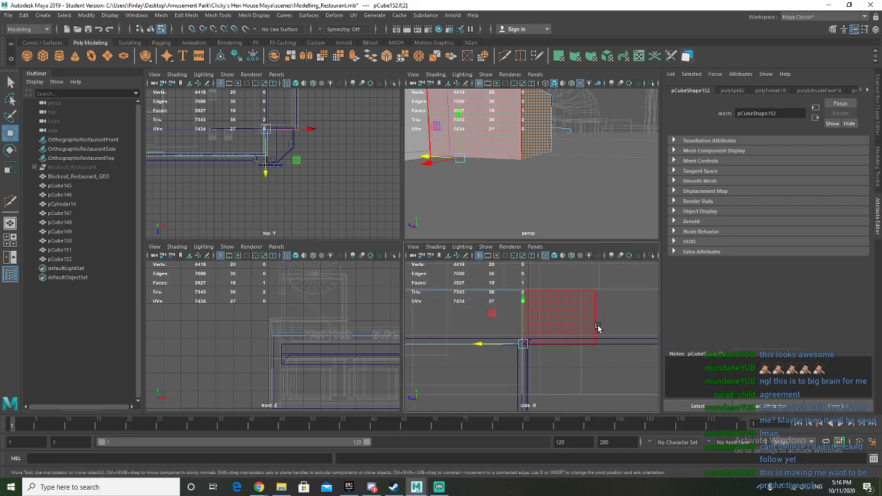
{"action": "left_click_drag", "start_coordinate": [492, 344], "coordinate": [486, 344]}
{"action": "scroll", "coordinate": [433, 344], "scroll_direction": "down", "scroll_amount": 3}
{"action": "middle_click_drag", "start_coordinate": [433, 345], "coordinate": [663, 348], "text": "alt"}
{"action": "right_click_drag", "start_coordinate": [483, 337], "coordinate": [518, 335], "text": "alt"}
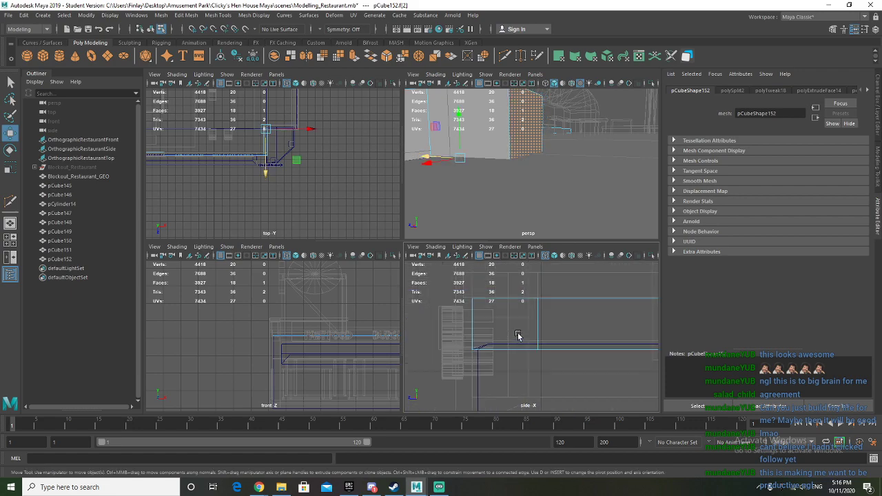
{"action": "right_click_drag", "start_coordinate": [569, 325], "coordinate": [530, 337], "text": "alt"}
{"action": "left_click_drag", "start_coordinate": [549, 339], "coordinate": [552, 342]}
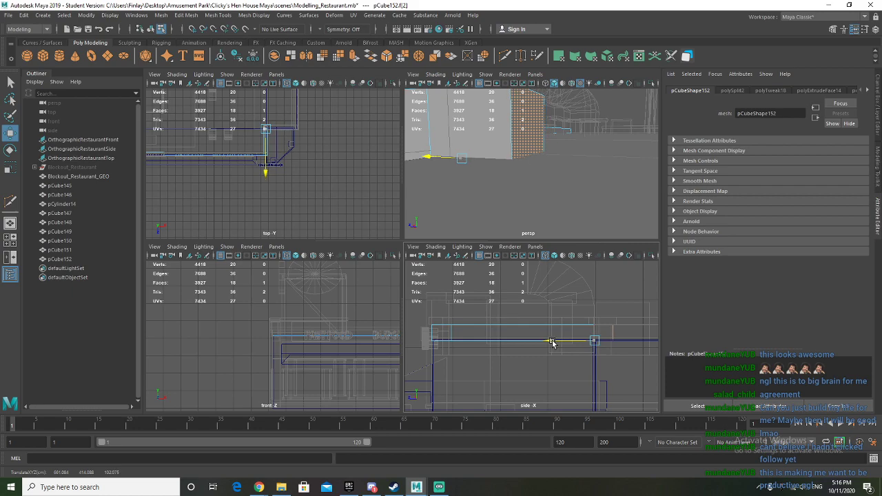
{"action": "left_click_drag", "start_coordinate": [551, 342], "coordinate": [553, 342]}
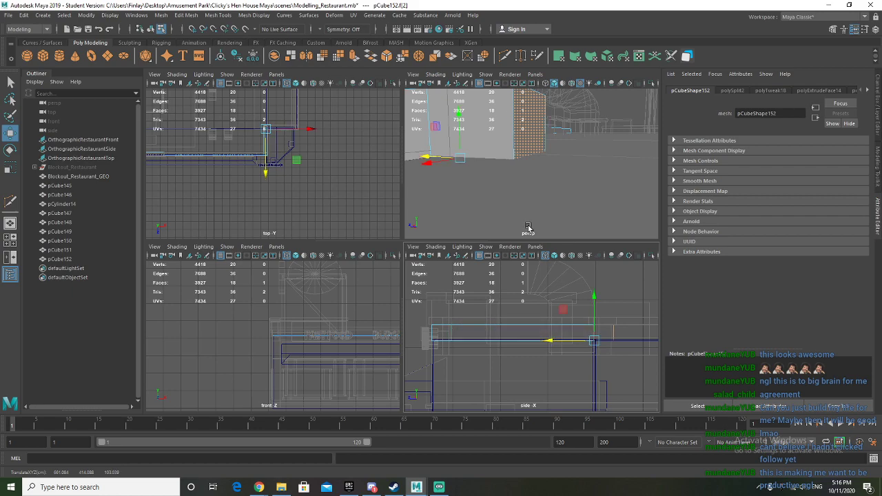
Extrude the outward-facing face behind the edge loop along X to carry the ledge to the building's outer side corner
{"action": "key", "text": "f"}
{"action": "left_click", "coordinate": [564, 206]}
{"action": "left_click_drag", "start_coordinate": [565, 204], "coordinate": [505, 192], "text": "alt"}
{"action": "scroll", "coordinate": [509, 171], "scroll_direction": "down", "scroll_amount": 5}
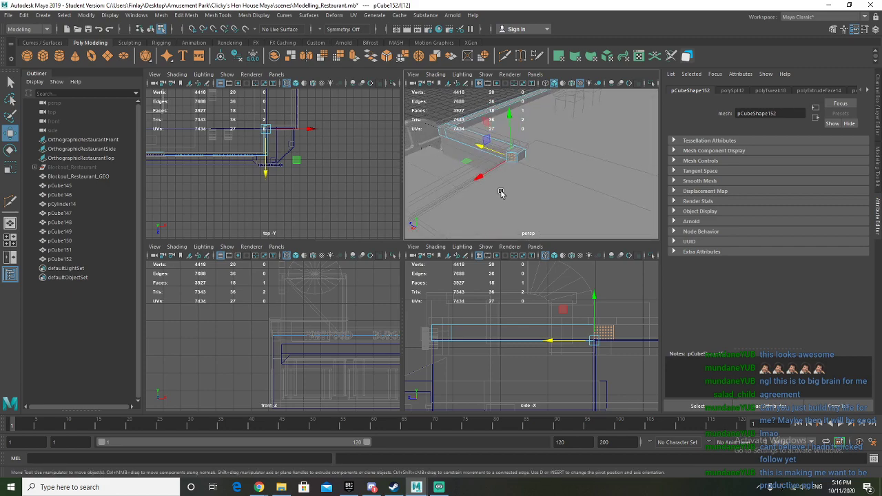
{"action": "middle_click_drag", "start_coordinate": [506, 193], "coordinate": [559, 166], "text": "alt"}
{"action": "left_click_drag", "start_coordinate": [558, 166], "coordinate": [516, 173], "text": "alt"}
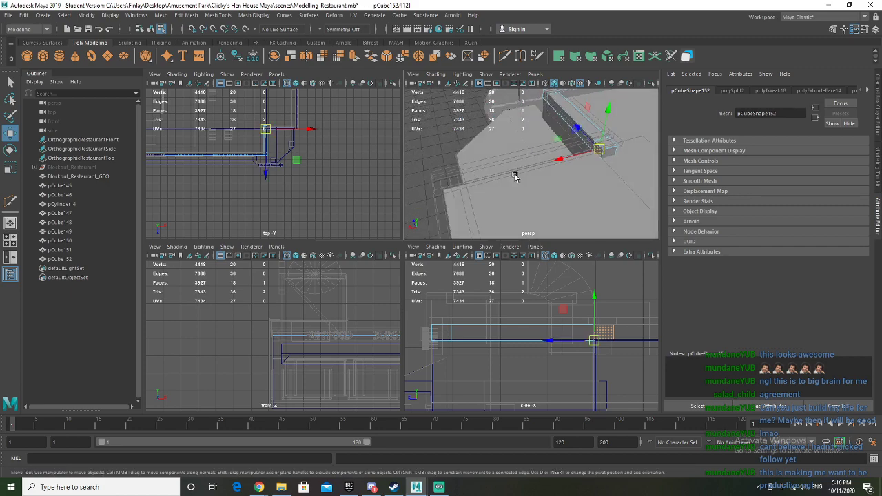
{"action": "key", "text": "ctrl+d"}
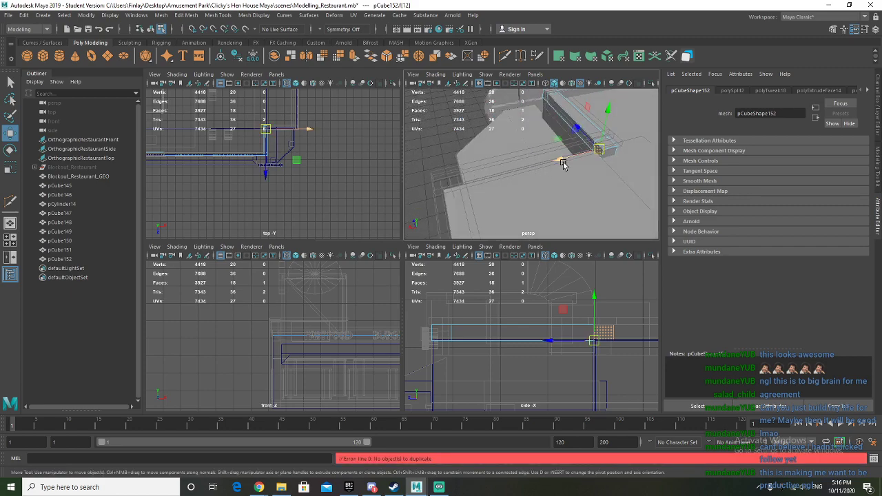
{"action": "left_click_drag", "start_coordinate": [558, 161], "coordinate": [404, 201], "text": "shift"}
{"action": "left_click_drag", "start_coordinate": [518, 210], "coordinate": [624, 200], "text": "alt"}
{"action": "middle_click_drag", "start_coordinate": [624, 201], "coordinate": [498, 184], "text": "alt"}
{"action": "left_click_drag", "start_coordinate": [498, 183], "coordinate": [535, 184], "text": "alt"}
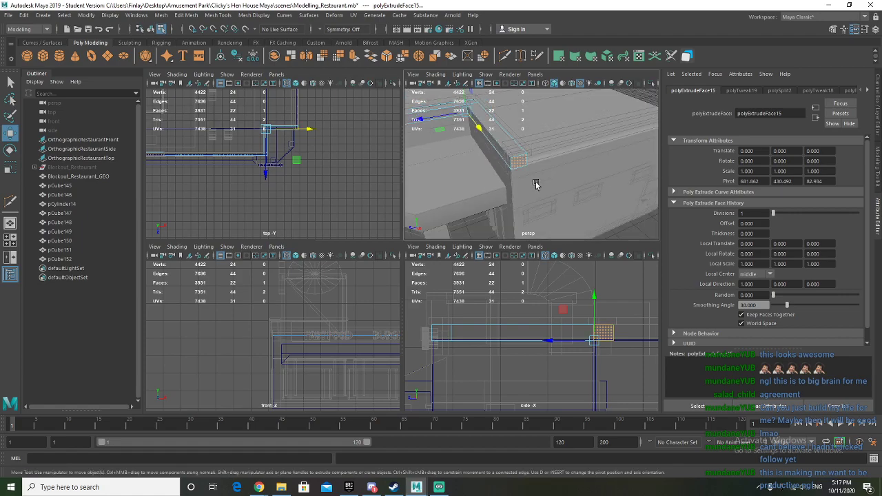
Try other axis orientations for the Move tool, including Component, and set it back to World
{"action": "left_click", "coordinate": [465, 113], "text": "shift"}
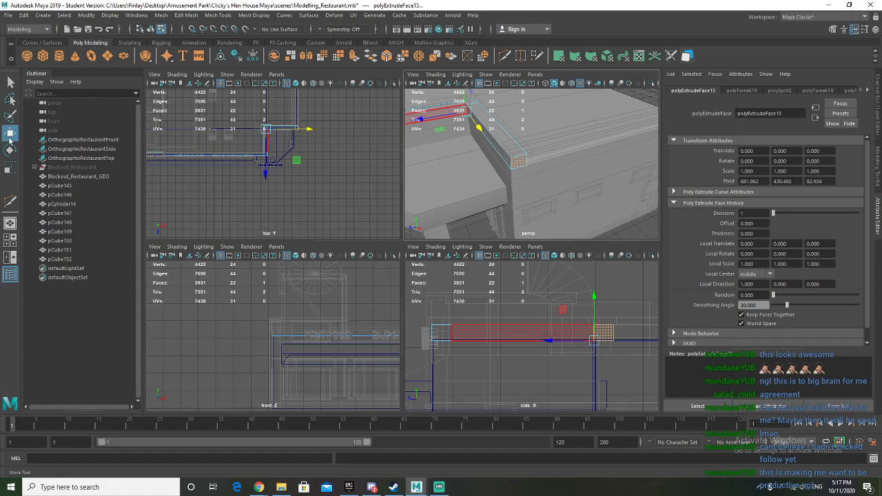
{"action": "double_click", "coordinate": [12, 134]}
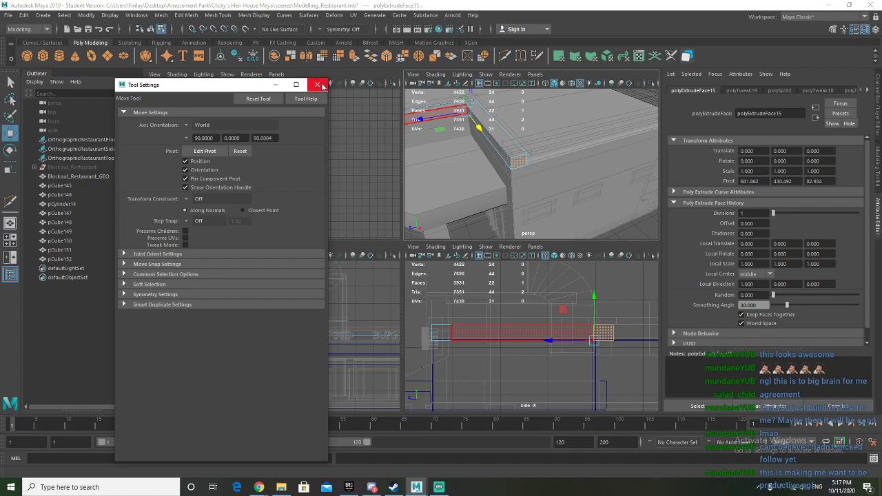
{"action": "left_click", "coordinate": [188, 125]}
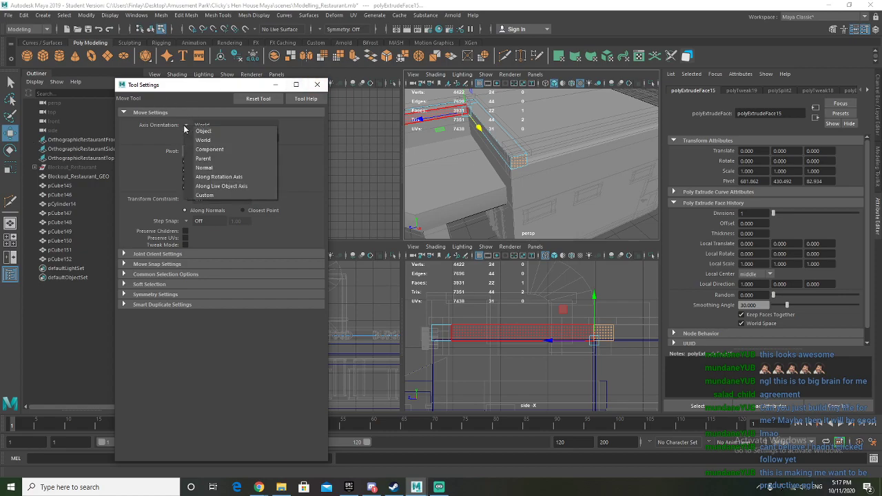
{"action": "left_click", "coordinate": [194, 144]}
{"action": "left_click", "coordinate": [192, 126]}
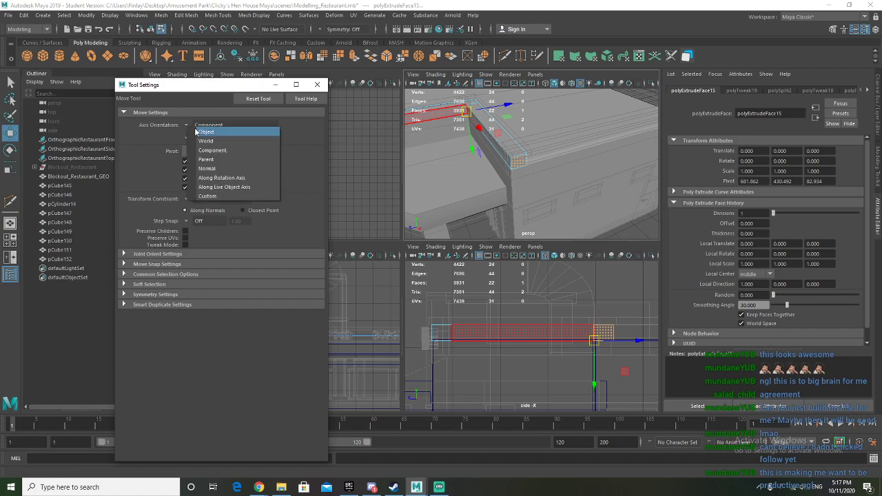
{"action": "left_click", "coordinate": [195, 131]}
{"action": "left_click", "coordinate": [188, 126]}
{"action": "left_click", "coordinate": [196, 135]}
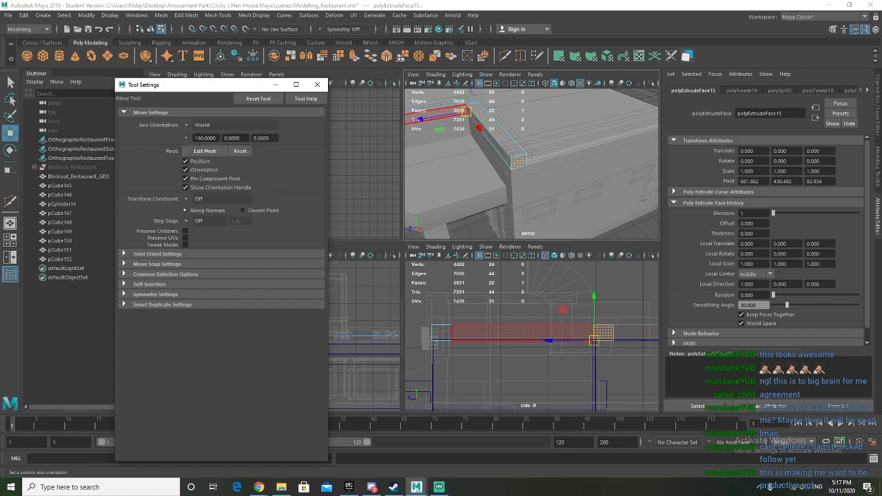
{"action": "left_click", "coordinate": [317, 85]}
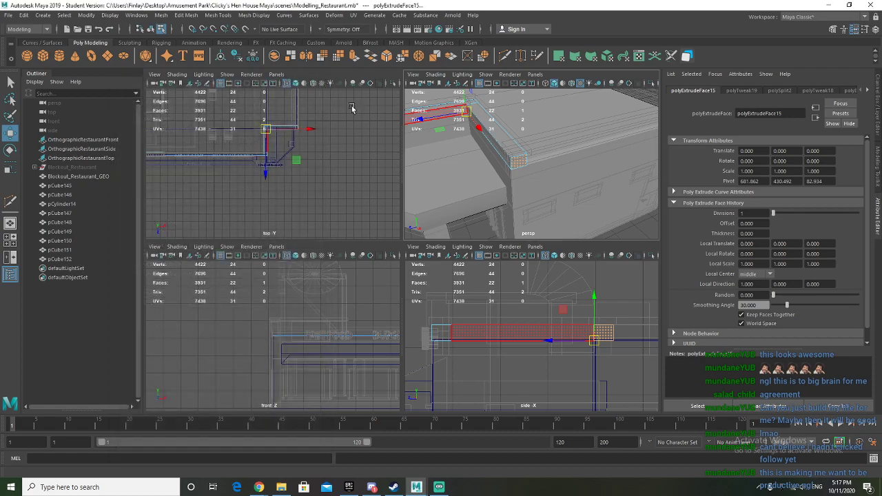
Select faces on the ledge, main roof and corner canopy to compare the move manipulator's axis directions
{"action": "left_click", "coordinate": [498, 148]}
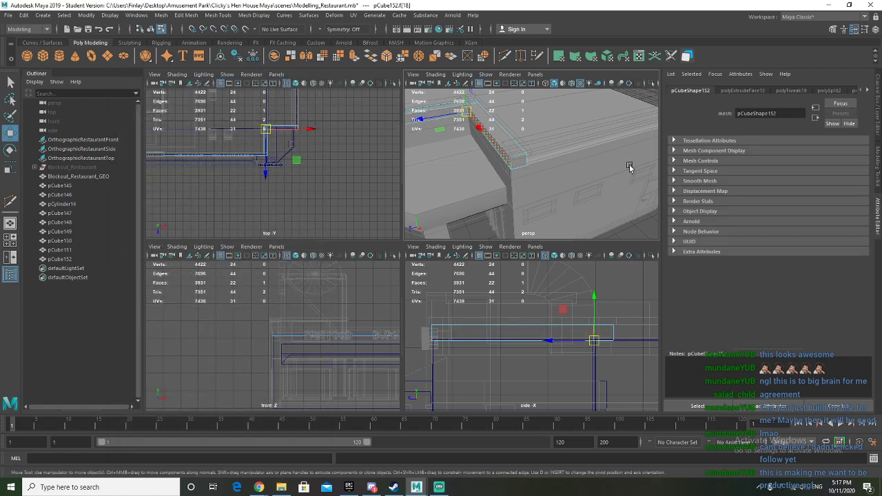
{"action": "left_click", "coordinate": [626, 166]}
{"action": "right_click", "coordinate": [549, 138]}
{"action": "left_click", "coordinate": [546, 136]}
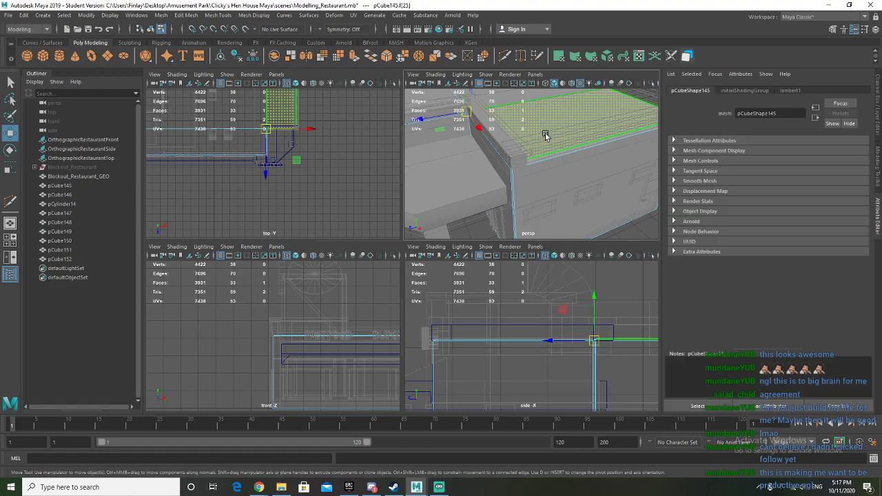
{"action": "left_click_drag", "start_coordinate": [546, 136], "coordinate": [557, 191], "text": "alt"}
{"action": "left_click", "coordinate": [557, 191]}
{"action": "left_click", "coordinate": [474, 185]}
{"action": "left_click_drag", "start_coordinate": [474, 185], "coordinate": [467, 193], "text": "alt"}
{"action": "right_click_drag", "start_coordinate": [466, 186], "coordinate": [458, 210]}
{"action": "right_click_drag", "start_coordinate": [555, 154], "coordinate": [605, 125]}
{"action": "left_click", "coordinate": [458, 174]}
{"action": "right_click_drag", "start_coordinate": [458, 174], "coordinate": [460, 188]}
{"action": "left_click", "coordinate": [464, 176]}
{"action": "left_click_drag", "start_coordinate": [472, 175], "coordinate": [501, 177], "text": "alt"}
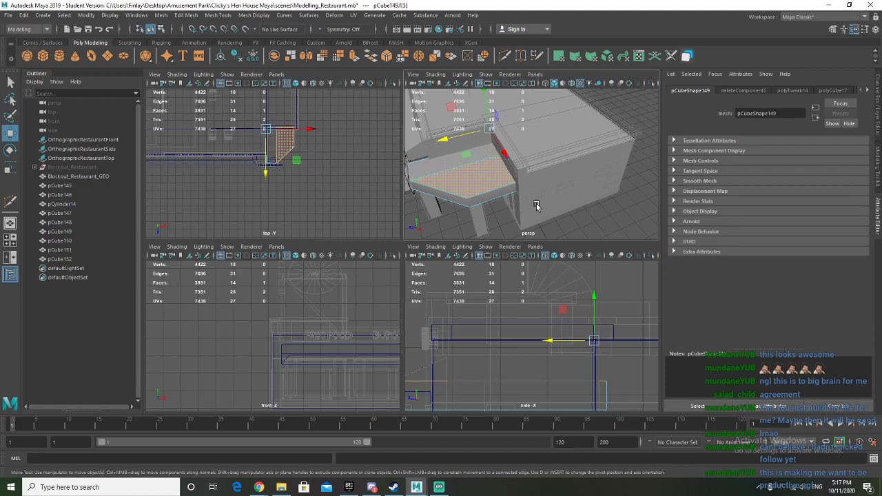
Select the extruded ledge's end face and reposition its pivot at the building's outer side corner
{"action": "left_click_drag", "start_coordinate": [524, 191], "coordinate": [563, 173], "text": "alt"}
{"action": "scroll", "coordinate": [501, 178], "scroll_direction": "up", "scroll_amount": 6}
{"action": "scroll", "coordinate": [539, 191], "scroll_direction": "up", "scroll_amount": 3}
{"action": "scroll", "coordinate": [544, 186], "scroll_direction": "down", "scroll_amount": 3}
{"action": "left_click", "coordinate": [569, 144]}
{"action": "right_click_drag", "start_coordinate": [561, 142], "coordinate": [561, 163]}
{"action": "left_click", "coordinate": [571, 144]}
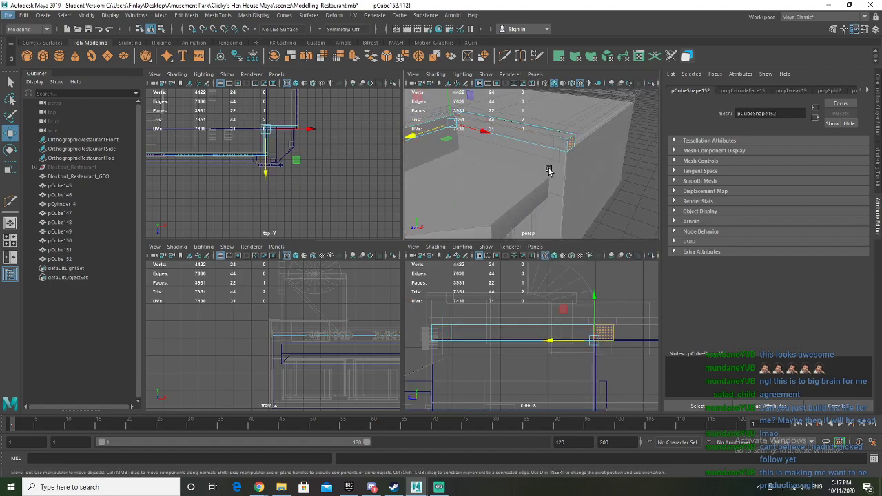
{"action": "key", "text": "d"}
{"action": "left_click_drag", "start_coordinate": [480, 131], "coordinate": [607, 170]}
{"action": "left_click_drag", "start_coordinate": [635, 140], "coordinate": [560, 147]}
{"action": "scroll", "coordinate": [560, 144], "scroll_direction": "up", "scroll_amount": 4}
{"action": "middle_click_drag", "start_coordinate": [559, 142], "coordinate": [516, 180], "text": "alt"}
{"action": "scroll", "coordinate": [584, 173], "scroll_direction": "up", "scroll_amount": 5}
{"action": "key", "text": "f"}
{"action": "key", "text": "f"}
{"action": "scroll", "coordinate": [301, 348], "scroll_direction": "up", "scroll_amount": 5}
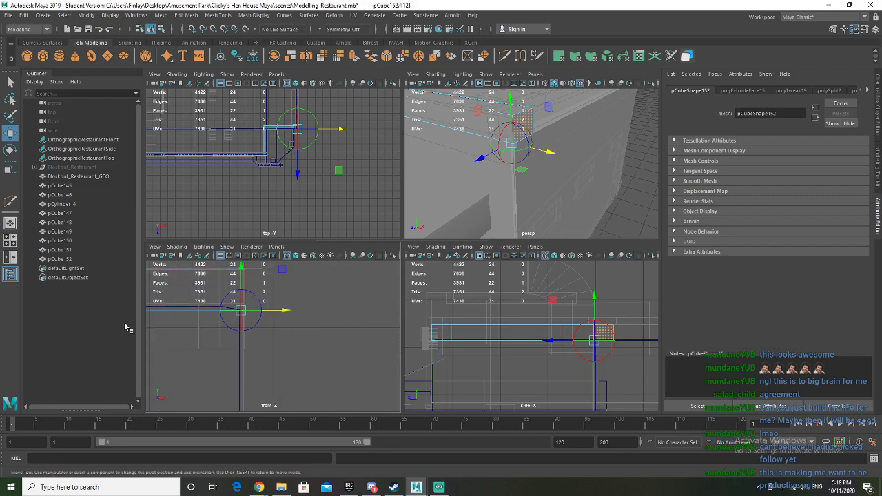
Adjust the ledge's end face along X to the wall's outer corner in the front view, undoing one misplaced adjustment
{"action": "scroll", "coordinate": [275, 351], "scroll_direction": "up", "scroll_amount": 5}
{"action": "middle_click_drag", "start_coordinate": [277, 315], "coordinate": [306, 378], "text": "alt"}
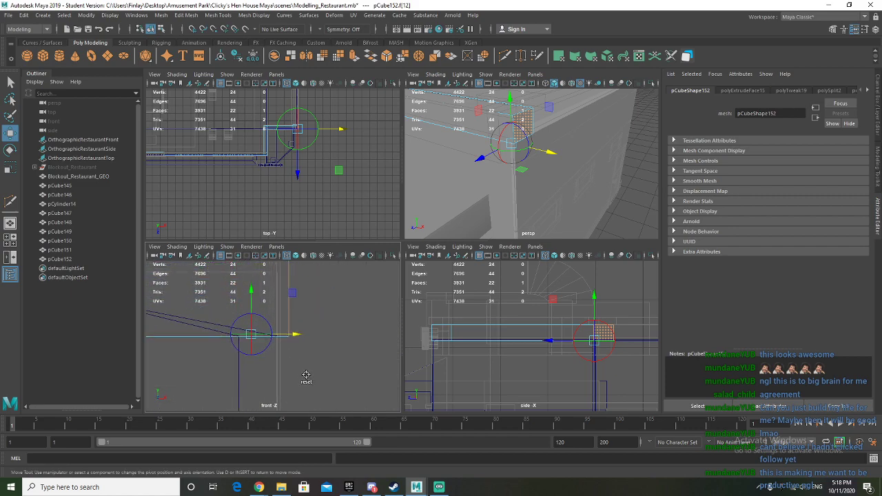
{"action": "key", "text": "d"}
{"action": "left_click_drag", "start_coordinate": [297, 337], "coordinate": [284, 341]}
{"action": "key", "text": "ctrl+z"}
{"action": "left_click_drag", "start_coordinate": [574, 180], "coordinate": [599, 169], "text": "alt"}
{"action": "scroll", "coordinate": [241, 348], "scroll_direction": "up", "scroll_amount": 5}
{"action": "scroll", "coordinate": [234, 333], "scroll_direction": "up", "scroll_amount": 2}
{"action": "left_click_drag", "start_coordinate": [191, 328], "coordinate": [193, 328]}
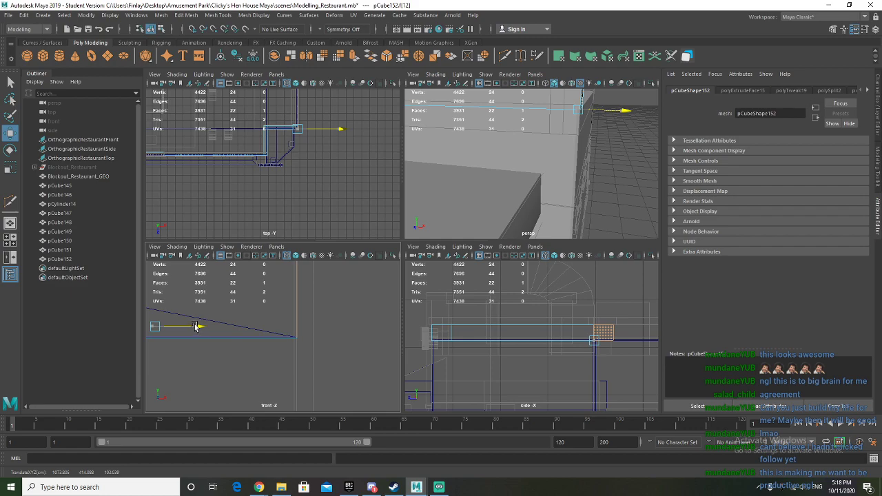
Examine up close how the ledge's end face meets the building's outer corner
{"action": "left_click_drag", "start_coordinate": [597, 143], "coordinate": [560, 152], "text": "alt"}
{"action": "mouse_move", "coordinate": [488, 177]}
{"action": "left_mouse_down", "text": "alt"}
{"action": "mouse_move", "coordinate": [512, 181]}
{"action": "mouse_move", "coordinate": [504, 178]}
{"action": "left_mouse_up", "text": "alt"}
{"action": "scroll", "coordinate": [528, 183], "scroll_direction": "up", "scroll_amount": 8}
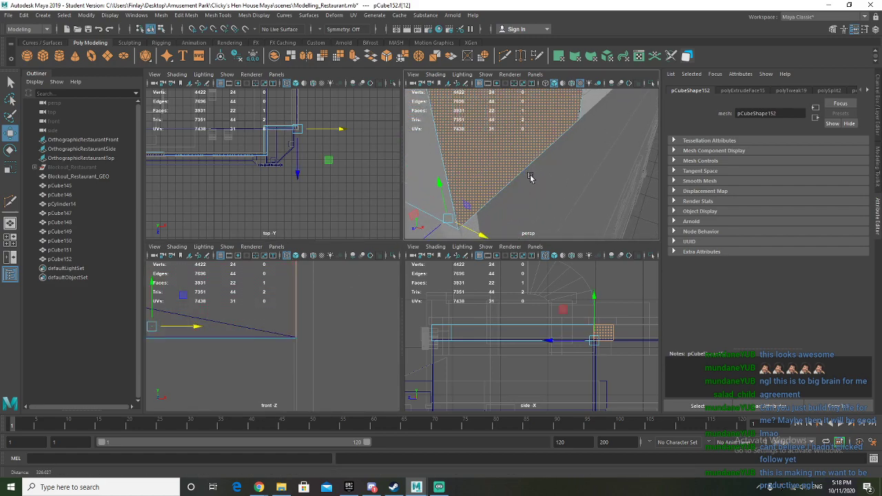
{"action": "scroll", "coordinate": [530, 187], "scroll_direction": "down", "scroll_amount": 5}
{"action": "left_click_drag", "start_coordinate": [531, 187], "coordinate": [518, 215], "text": "alt"}
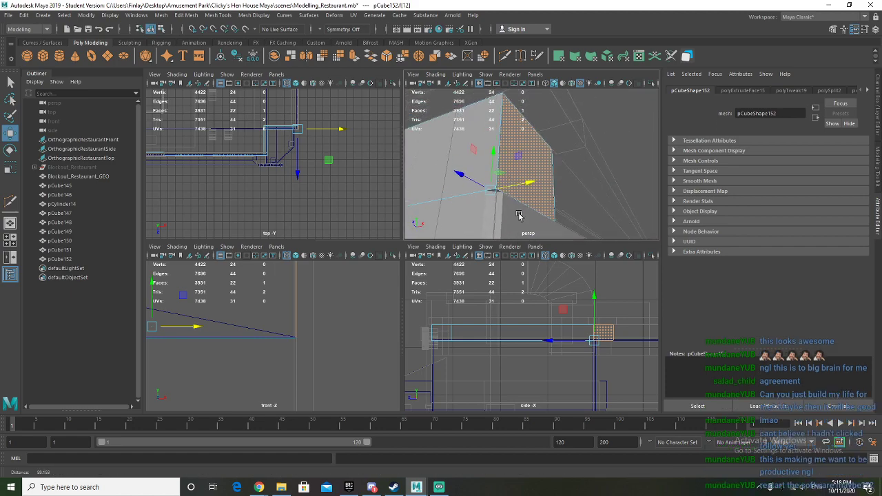
{"action": "right_click_drag", "start_coordinate": [519, 216], "coordinate": [522, 297], "text": "alt"}
{"action": "left_click_drag", "start_coordinate": [519, 226], "coordinate": [530, 193], "text": "alt"}
{"action": "right_click_drag", "start_coordinate": [496, 172], "coordinate": [502, 180], "text": "alt"}
{"action": "left_click_drag", "start_coordinate": [503, 180], "coordinate": [507, 197], "text": "alt"}
{"action": "scroll", "coordinate": [289, 364], "scroll_direction": "up", "scroll_amount": 2}
{"action": "scroll", "coordinate": [287, 350], "scroll_direction": "down", "scroll_amount": 5}
{"action": "scroll", "coordinate": [287, 350], "scroll_direction": "down", "scroll_amount": 3}
Move the end face's pivot along X and nudge the face into line with the wall edge
{"action": "key", "text": "d"}
{"action": "left_click_drag", "start_coordinate": [287, 334], "coordinate": [326, 333]}
{"action": "scroll", "coordinate": [301, 340], "scroll_direction": "up", "scroll_amount": 9}
{"action": "scroll", "coordinate": [328, 340], "scroll_direction": "up", "scroll_amount": 3}
{"action": "left_click_drag", "start_coordinate": [363, 296], "coordinate": [364, 297]}
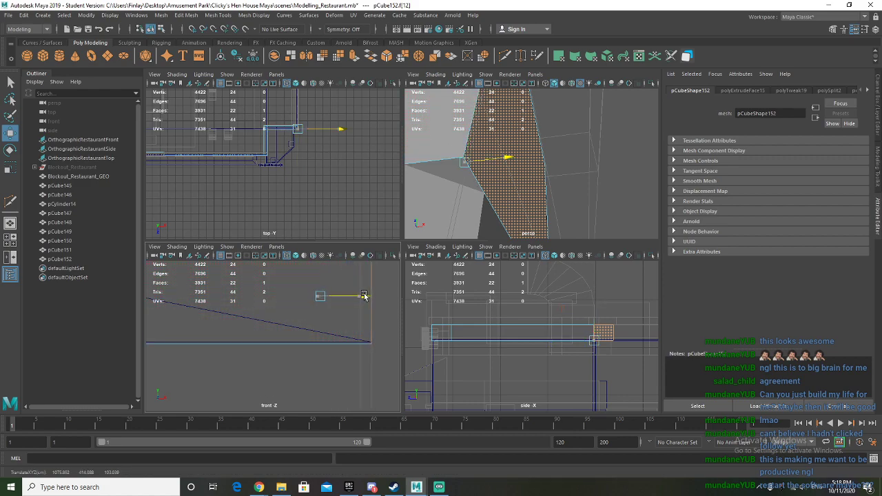
Return the ledge to object mode and maximize the perspective view to show the whole building
{"action": "left_click_drag", "start_coordinate": [463, 207], "coordinate": [487, 194], "text": "alt"}
{"action": "scroll", "coordinate": [487, 160], "scroll_direction": "down", "scroll_amount": 8}
{"action": "left_click_drag", "start_coordinate": [485, 161], "coordinate": [463, 210], "text": "alt"}
{"action": "right_click_drag", "start_coordinate": [488, 144], "coordinate": [510, 128]}
{"action": "key", "text": "space"}
{"action": "left_click_drag", "start_coordinate": [495, 200], "coordinate": [406, 242], "text": "alt"}
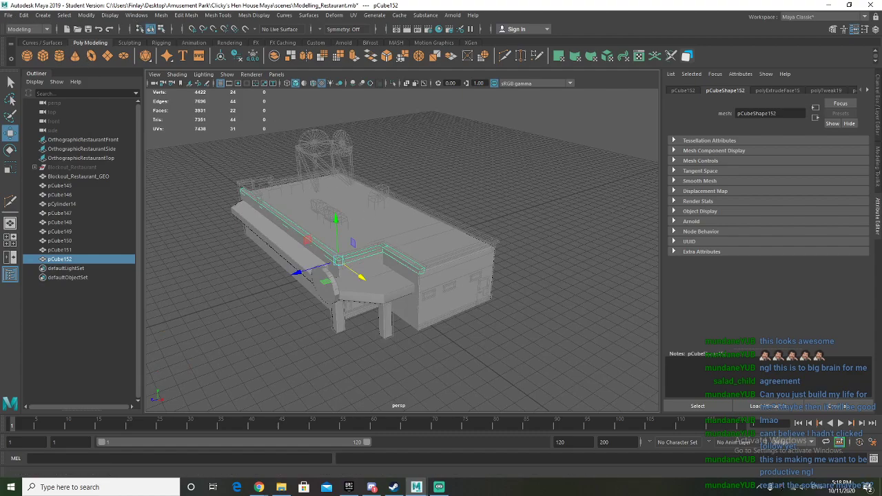
Save the scene, accepting the student version notice, and reactivate the Move tool
{"action": "left_click", "coordinate": [8, 14]}
{"action": "left_click", "coordinate": [44, 58]}
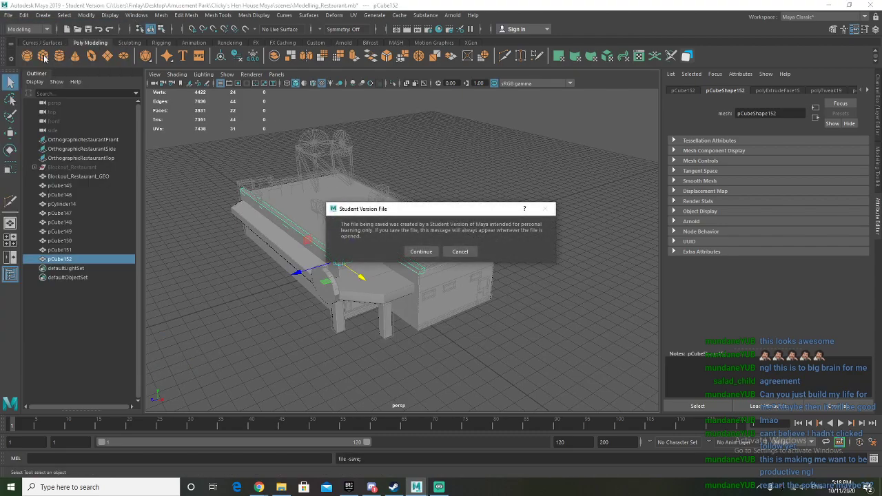
{"action": "left_click", "coordinate": [421, 251]}
{"action": "key", "text": "w"}
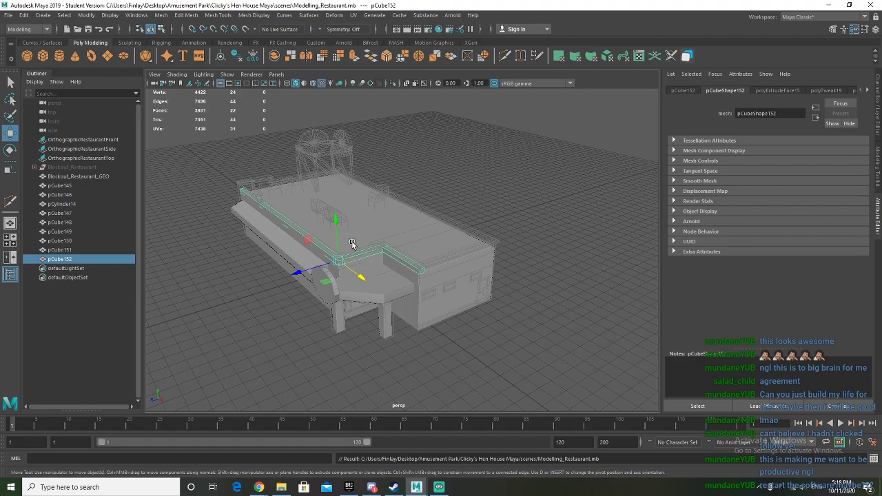